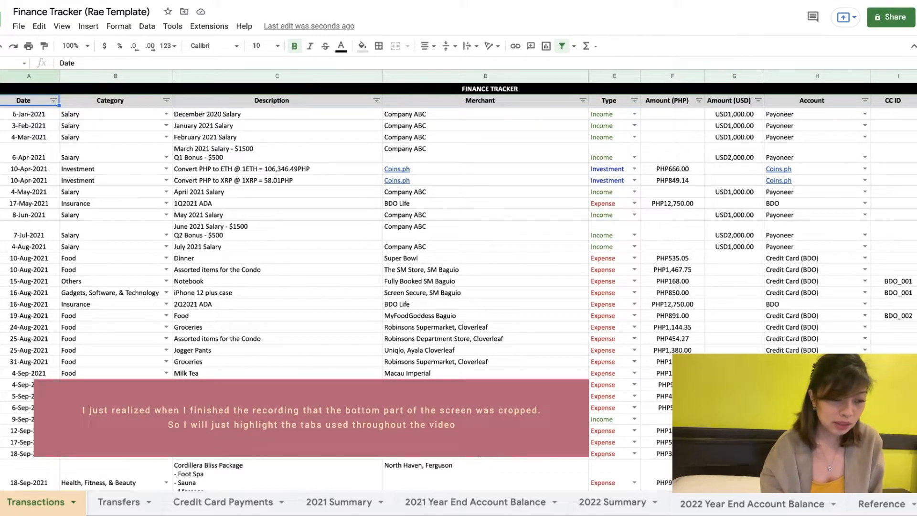
Review the column headers of the Transactions sheet one by one, from Date through Remarks and back to Date
key(Right)
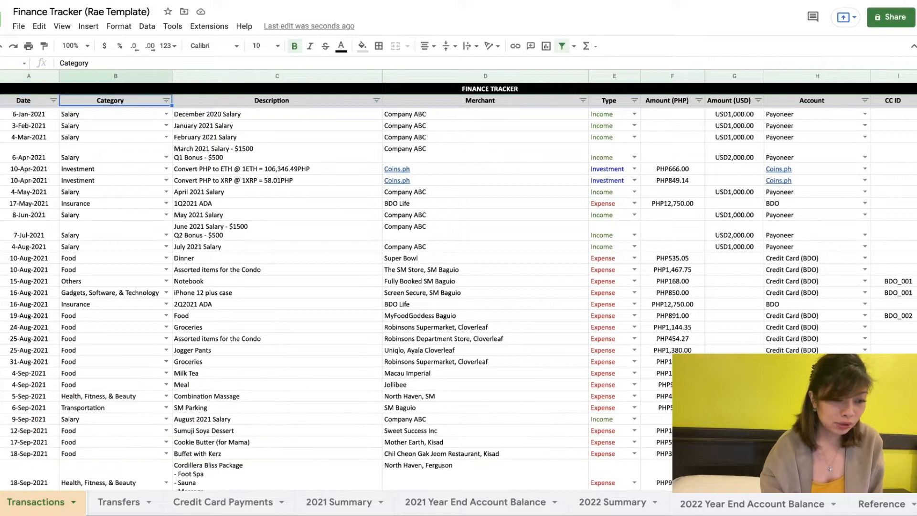
key(Right)
key(Right)
key(Right)
key(Right)
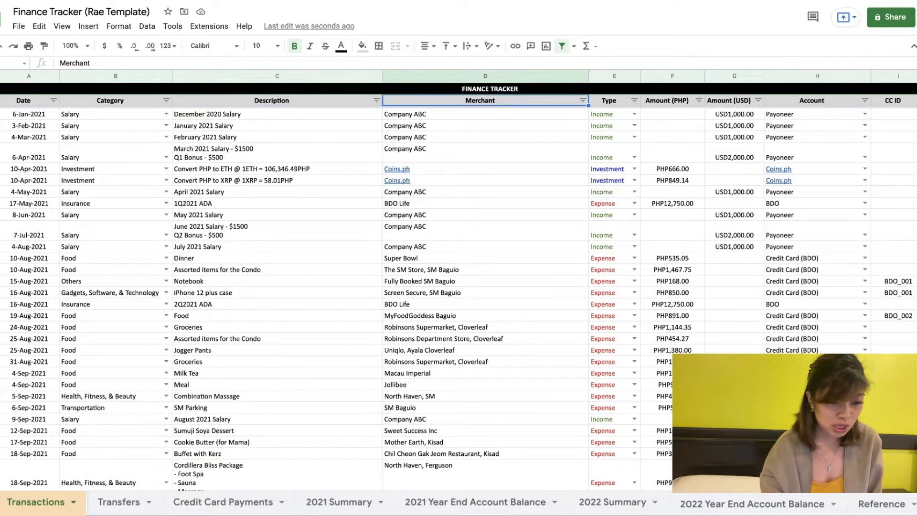
key(Right)
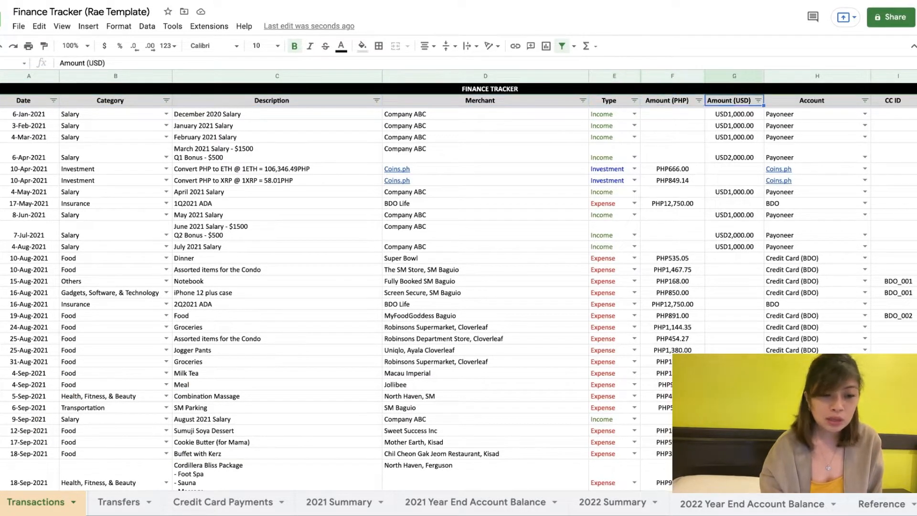
key(Left)
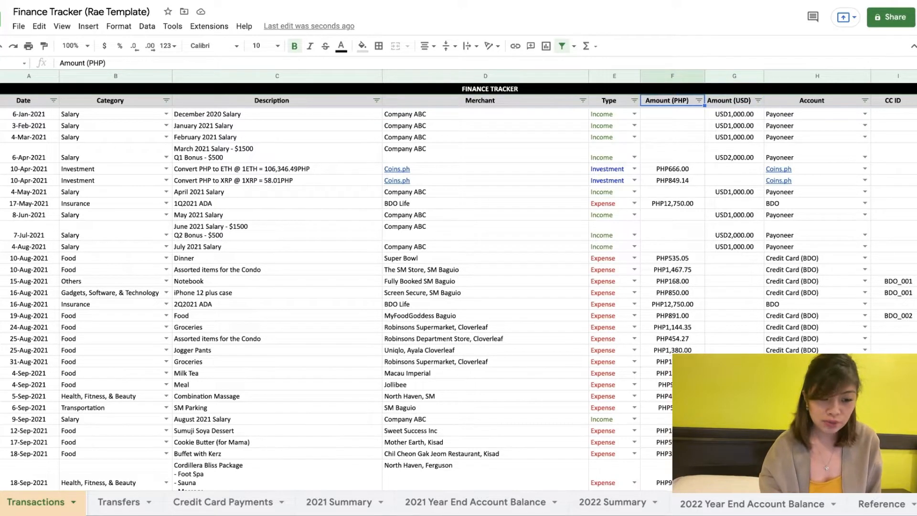
key(Right)
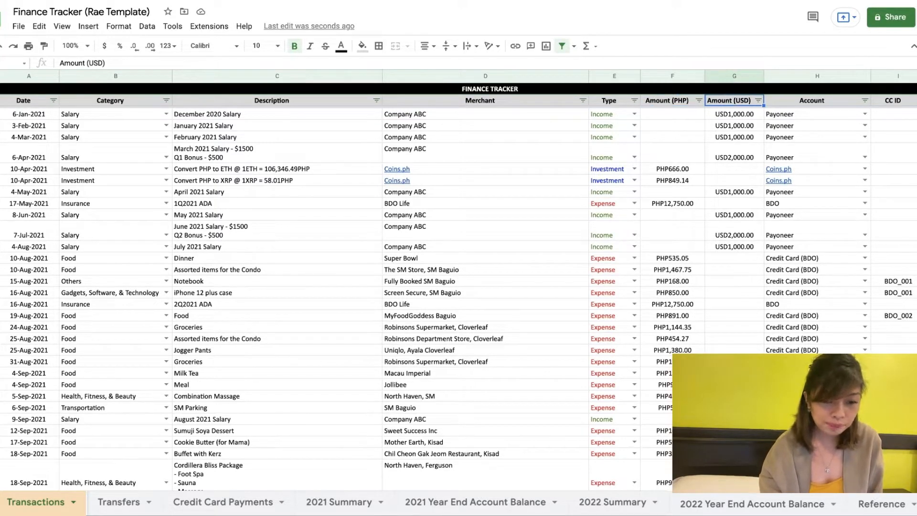
key(Right)
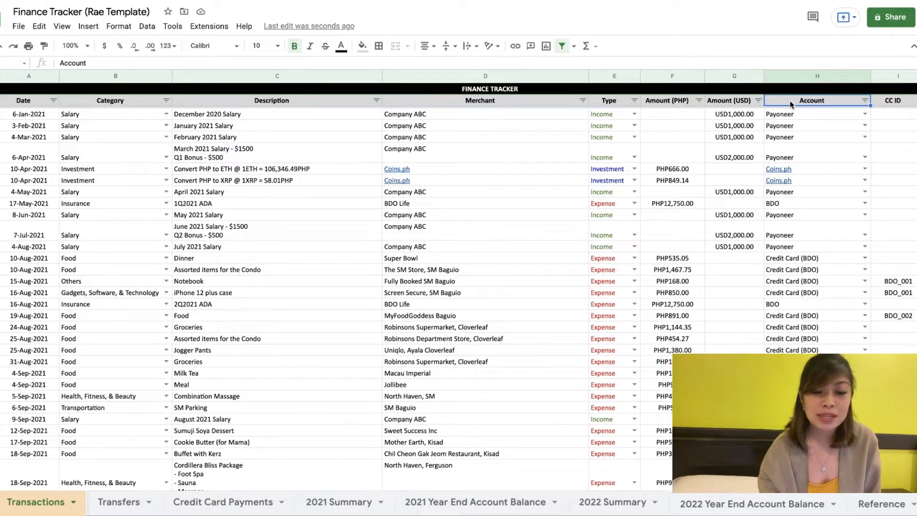
key(Right)
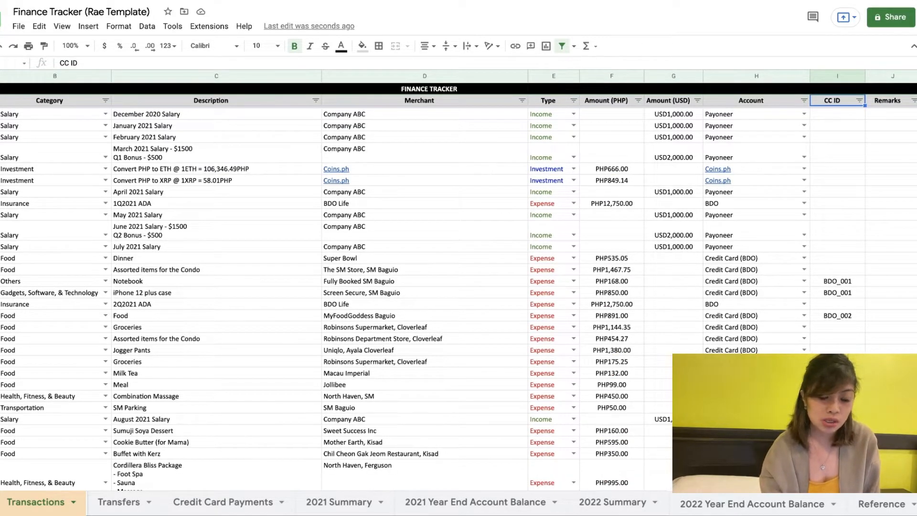
key(Right)
key(Left)
key(Left)
key(Left)
key(Left)
key(Left)
key(Left)
key(Left)
key(Left)
key(Left)
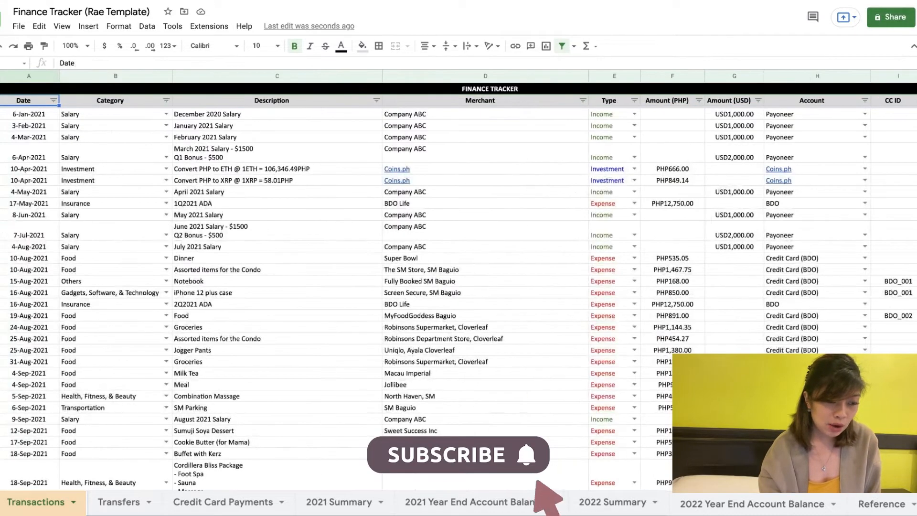
Look at the filter options of the Category, Type and Account columns in the Transactions sheet
click(167, 100)
click(634, 101)
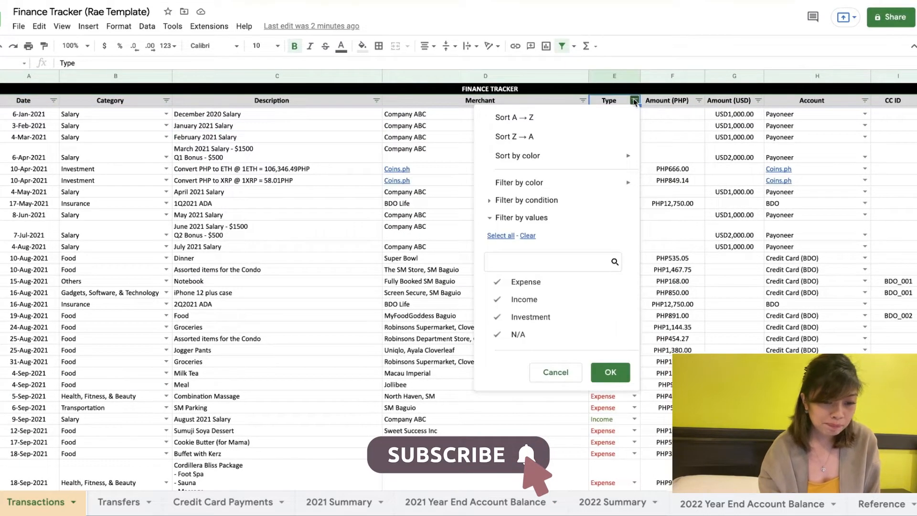
click(735, 114)
click(865, 100)
click(538, 258)
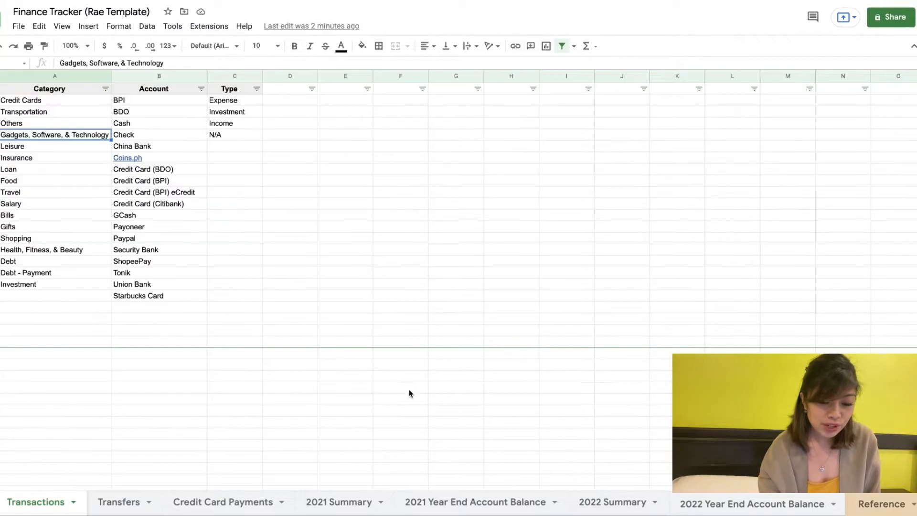
Add the categories Business 1, Business 2 and Business 3 at the end of the Category list in the Reference sheet
click(61, 105)
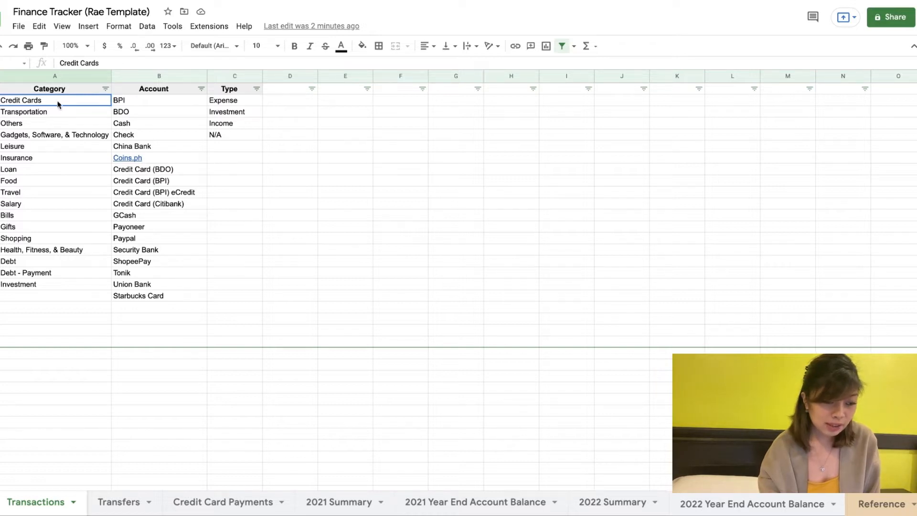
drag(60, 105, 60, 287)
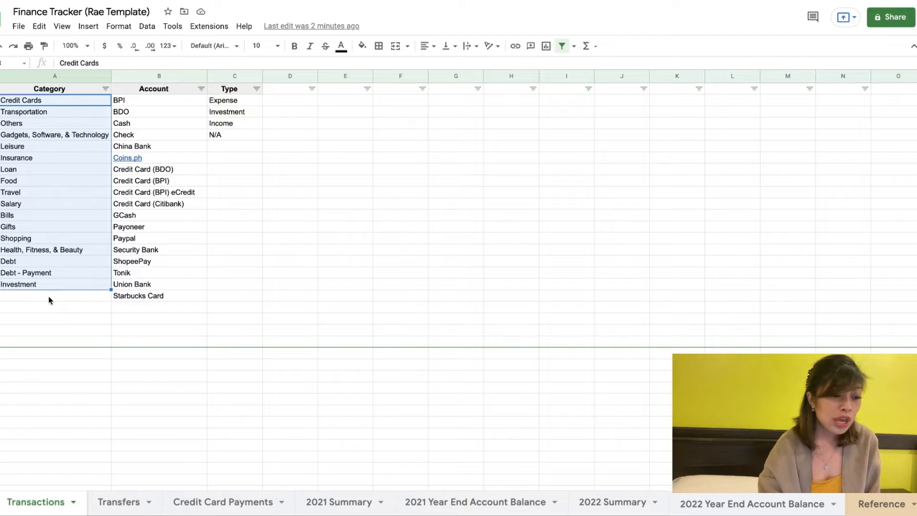
click(50, 299)
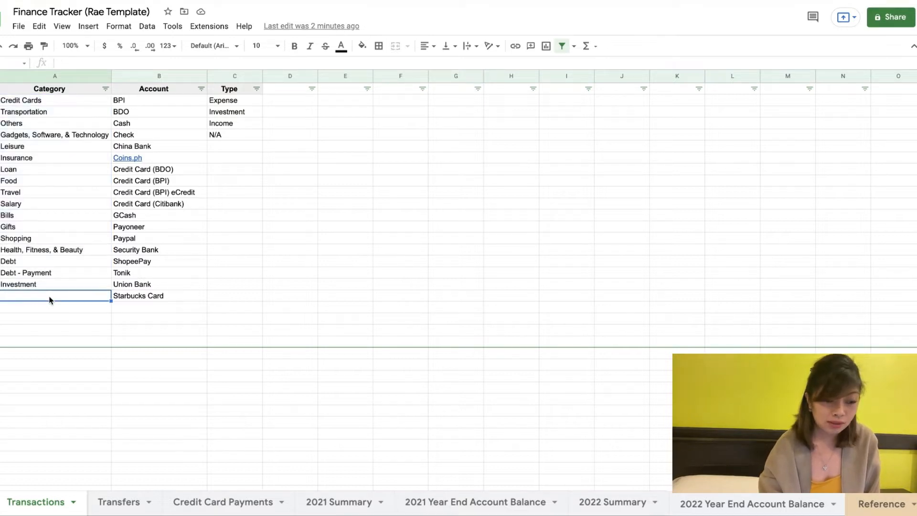
text(Business 1)
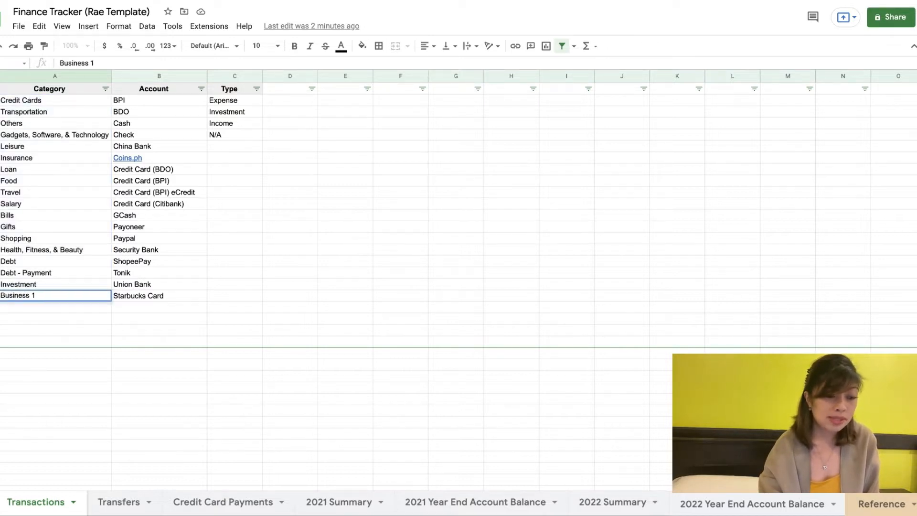
key(Return)
text(Business )
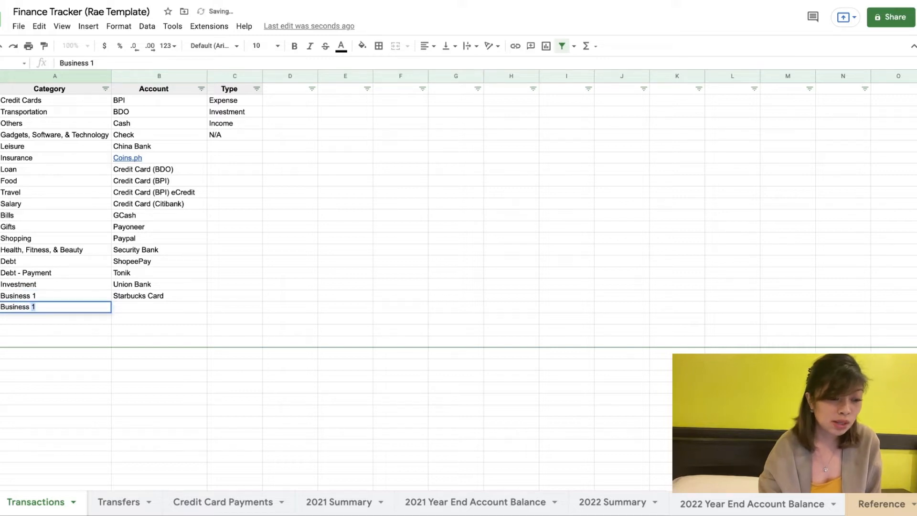
text(2)
key(Return)
text(Business 3)
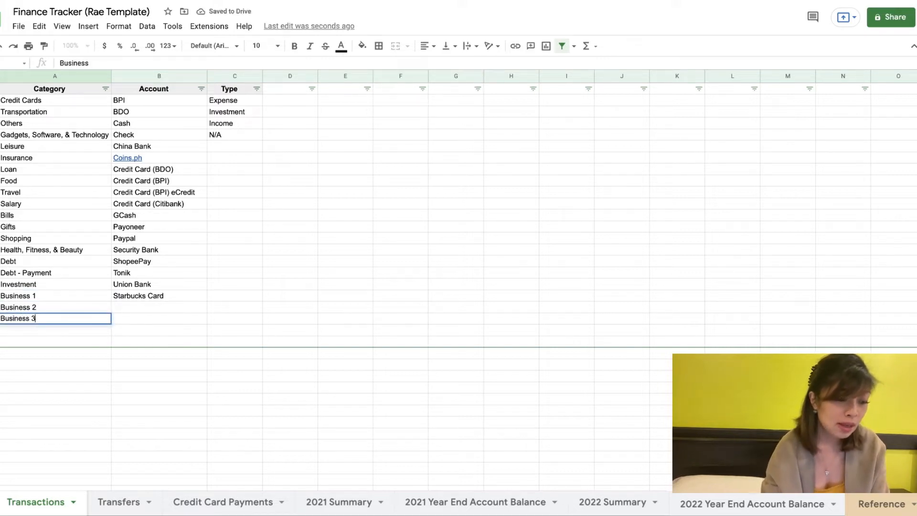
key(Return)
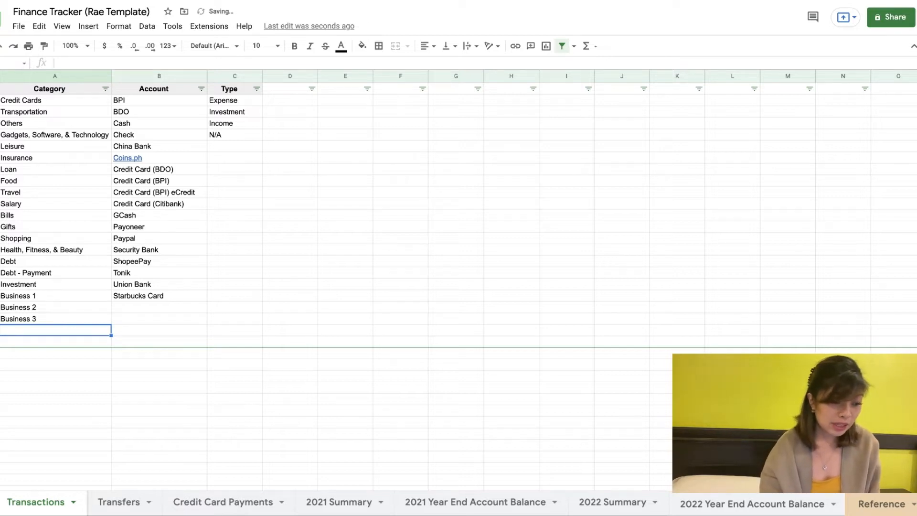
Review the Account and Type lists in the Reference sheet
click(168, 71)
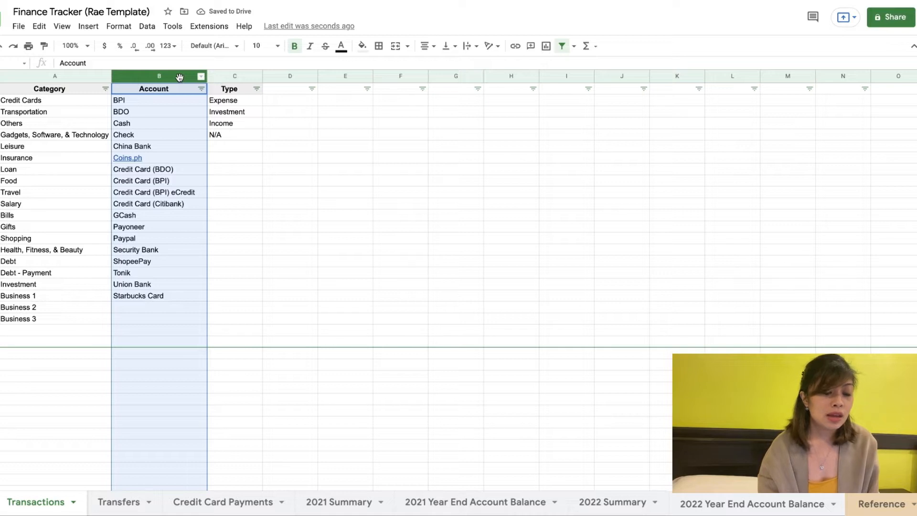
click(240, 75)
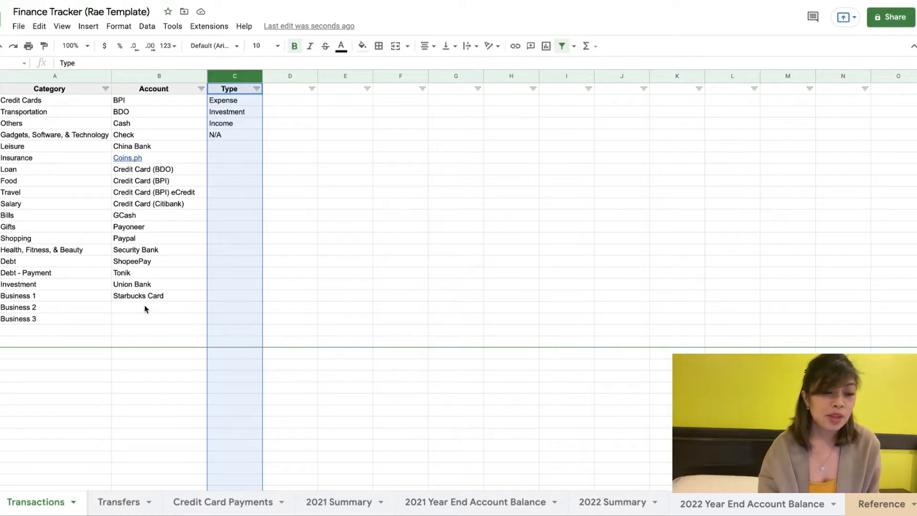
click(321, 410)
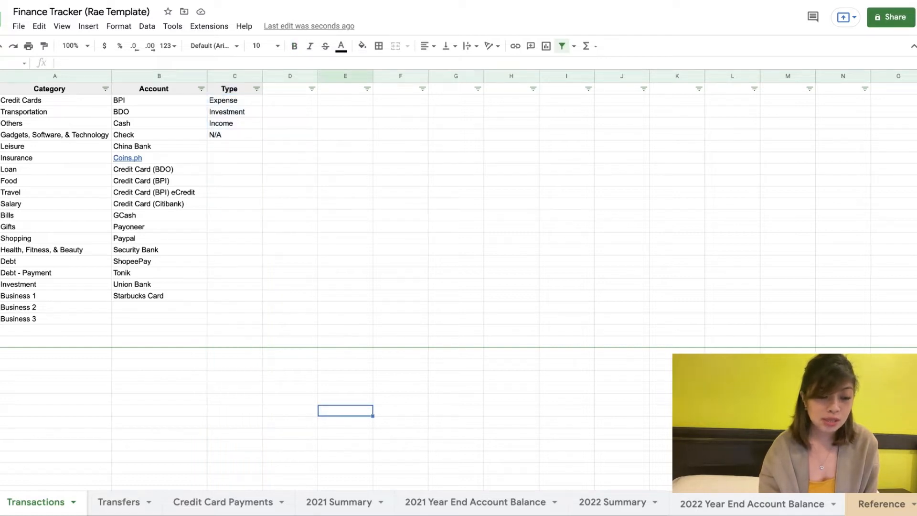
View the 2021 Summary sheet and the 2021 Year End Account Balance sheet
click(339, 502)
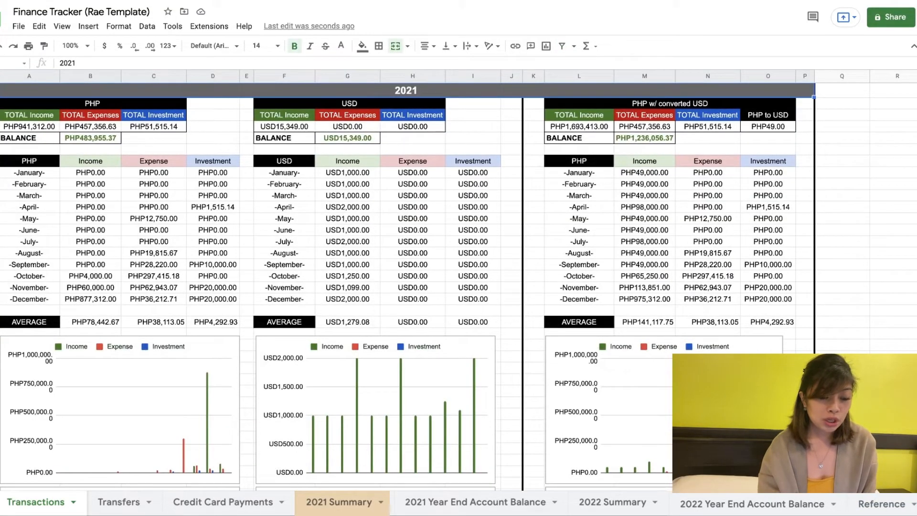
click(475, 502)
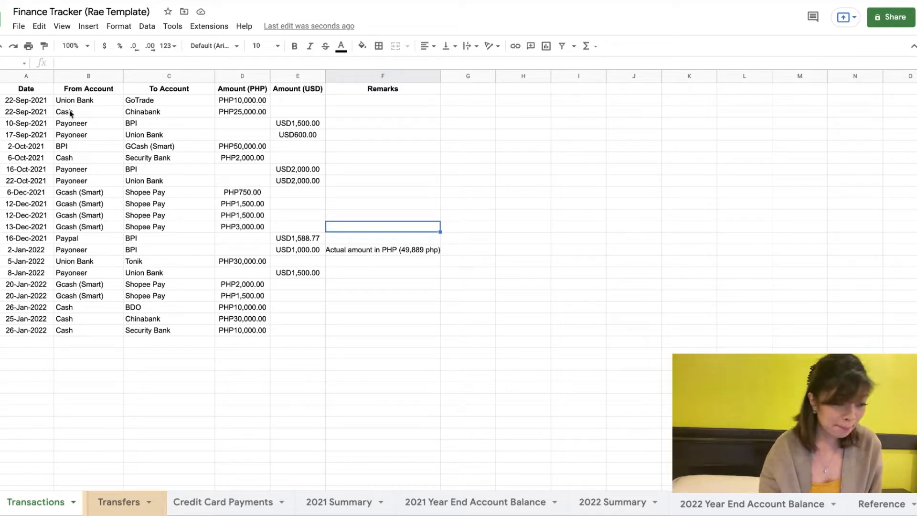
Fit the To Account column to its contents in the Transfers sheet and examine the 2-Jan-2022 transfer from Payoneer to BPI
double_click(215, 76)
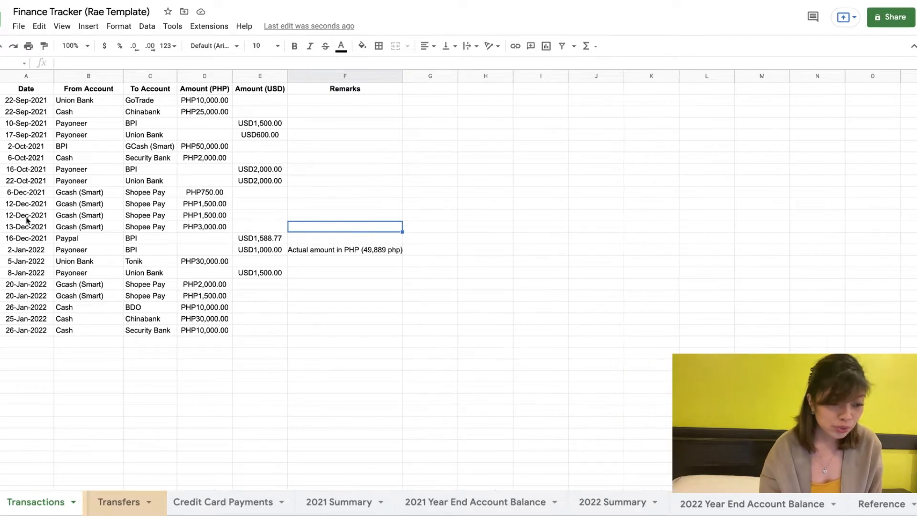
click(22, 252)
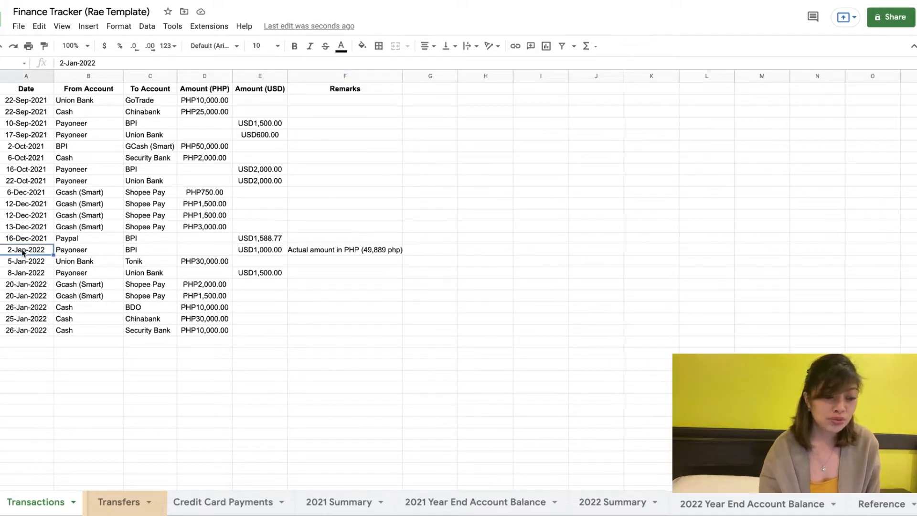
click(59, 251)
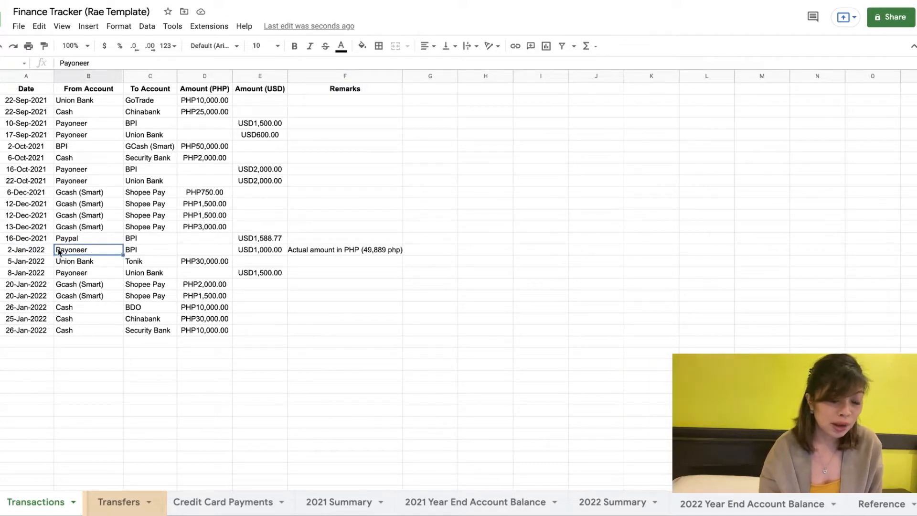
click(127, 252)
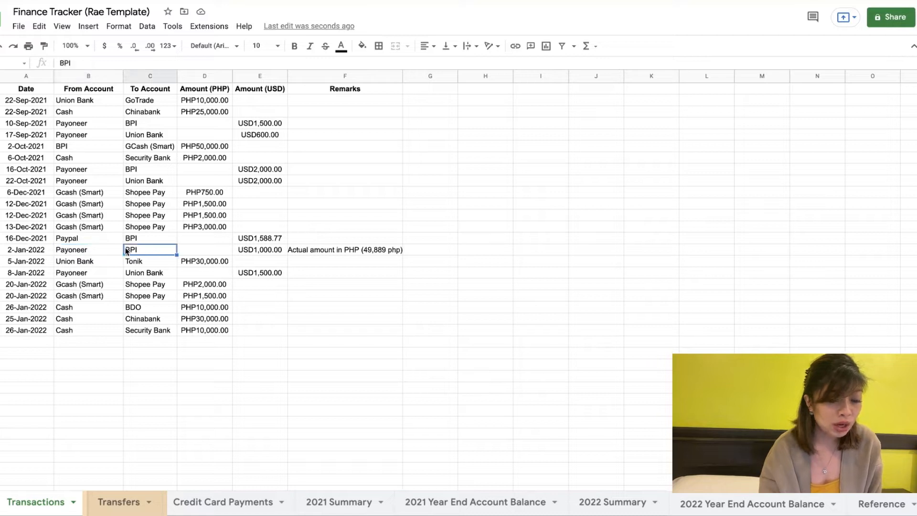
click(257, 251)
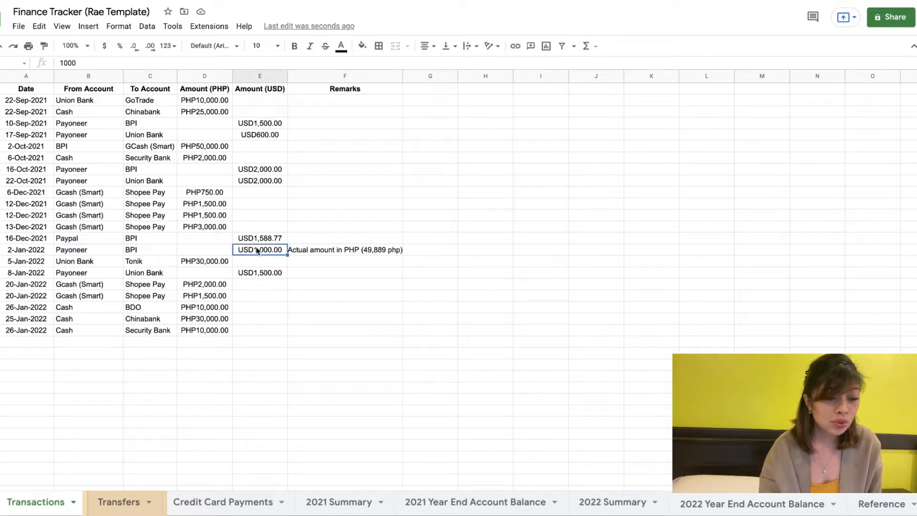
click(345, 252)
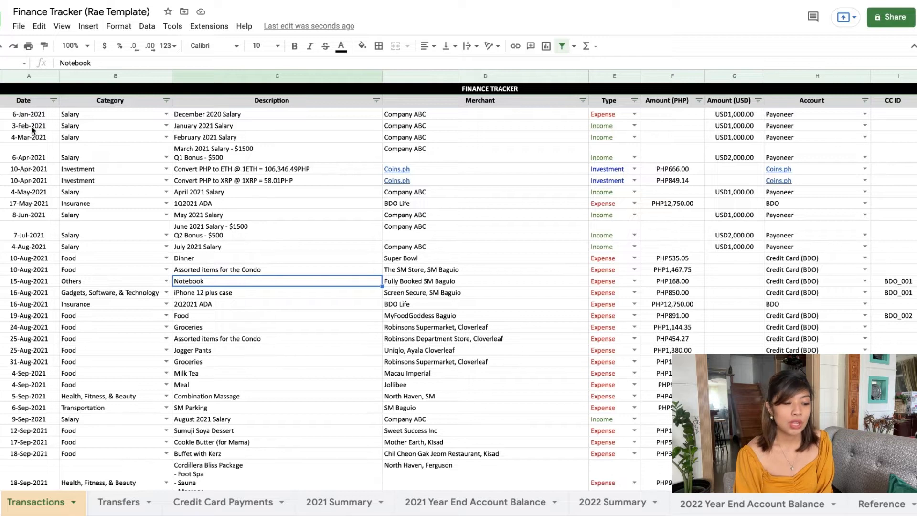
Check the category choices and description of the 6-Jan-2021 transaction in the Transactions sheet, and narrow the Merchant column slightly
click(164, 114)
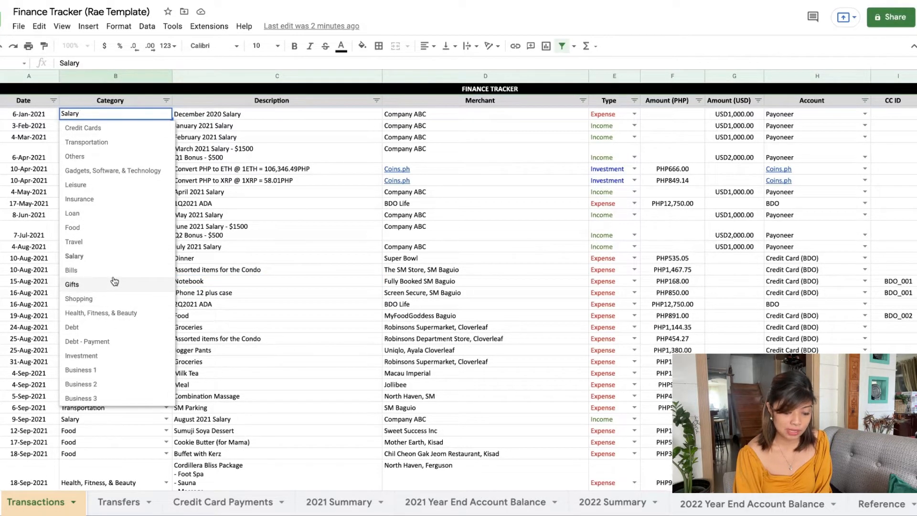
click(252, 115)
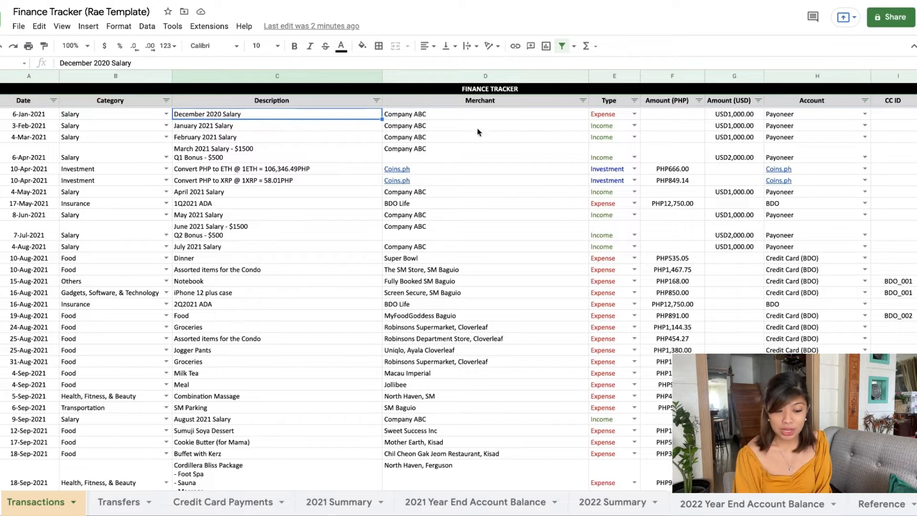
click(468, 104)
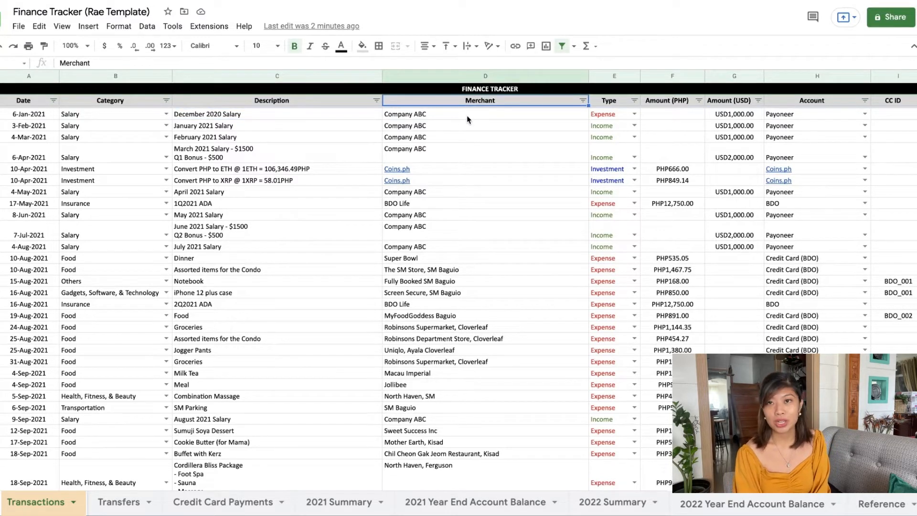
drag(589, 76, 550, 74)
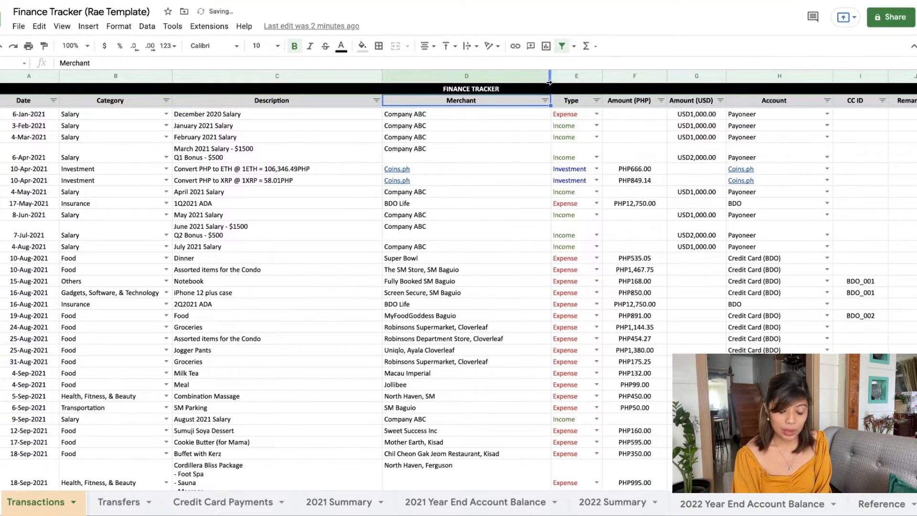
Set the type of the 6-Jan-2021 Company ABC salary transaction to Income
click(427, 115)
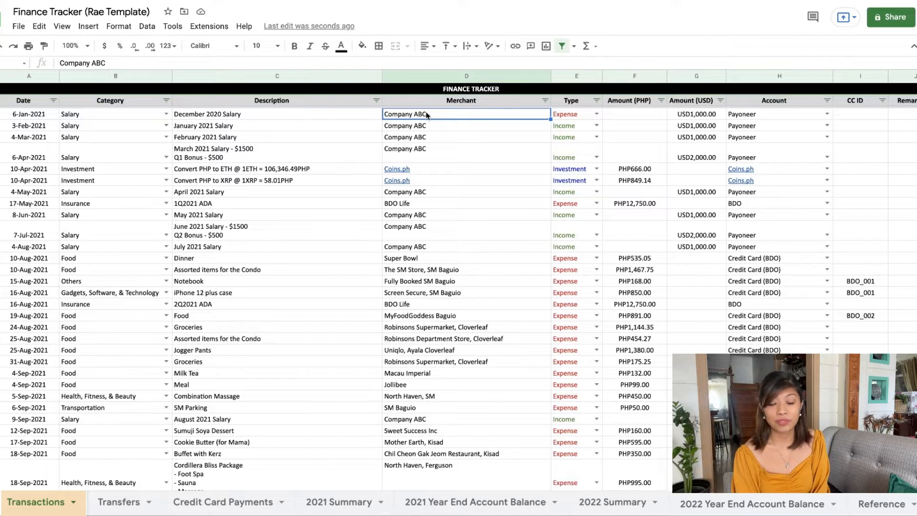
click(597, 114)
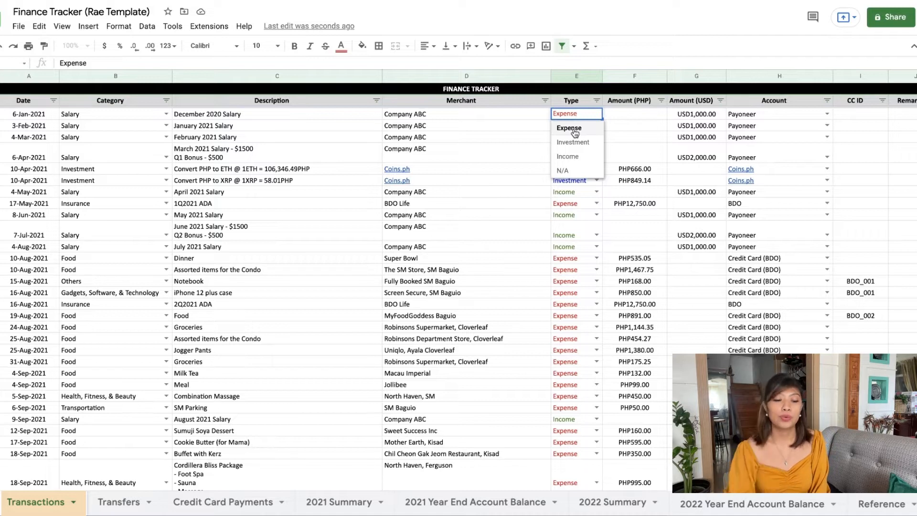
click(568, 156)
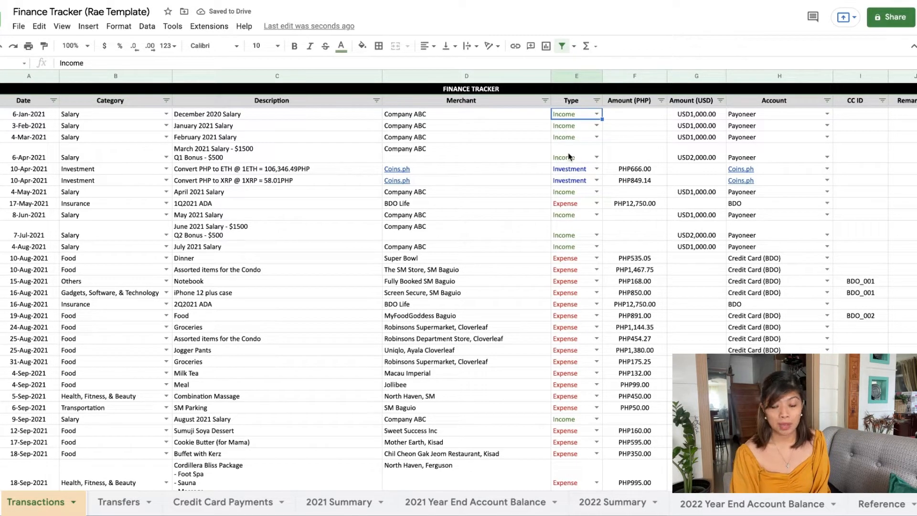
Set the type of the 6-Jan-2021 Company ABC salary transaction to Investment and finally to N/A
click(595, 114)
click(586, 145)
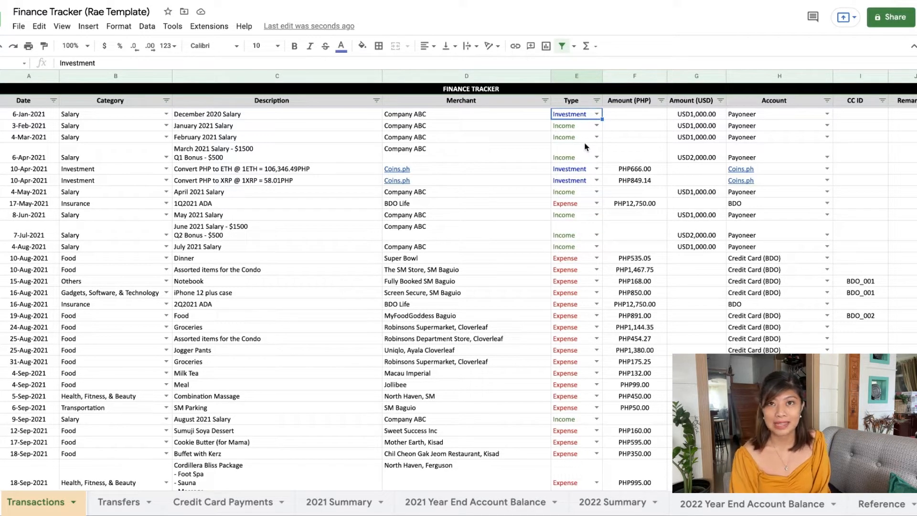
click(598, 117)
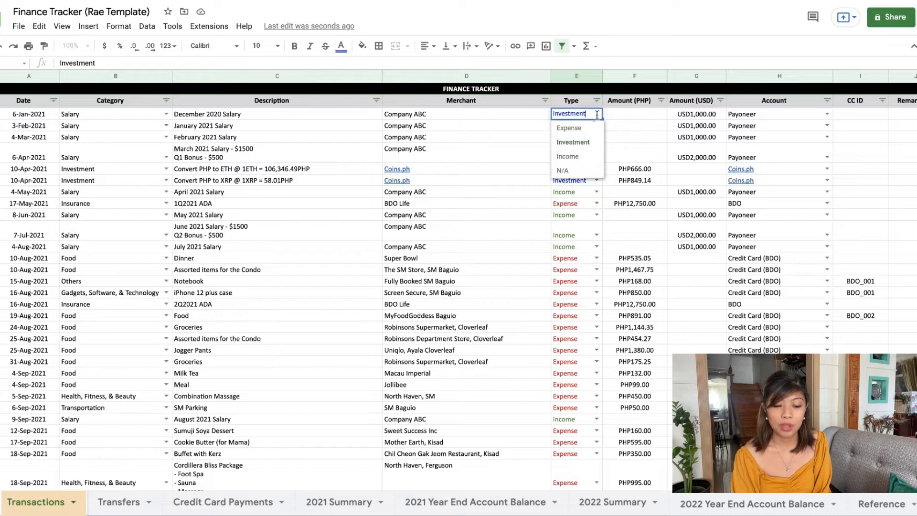
click(581, 173)
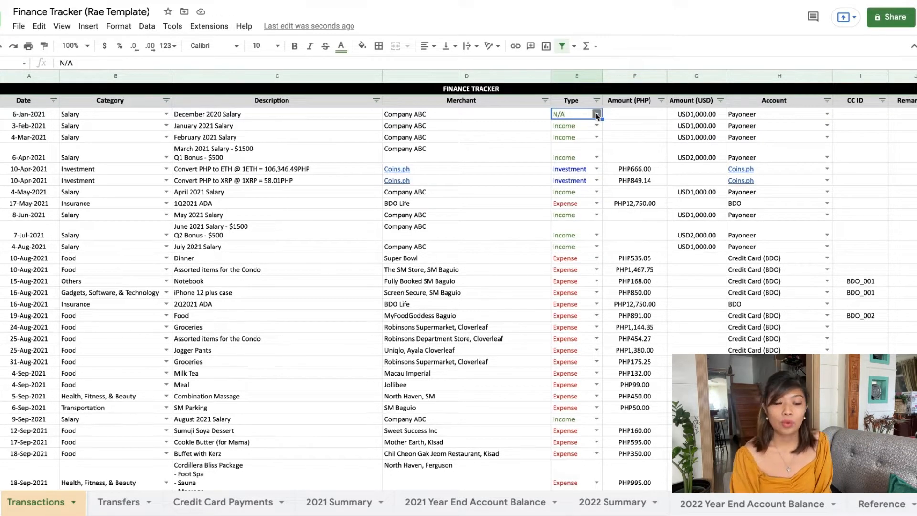
Examine the Amount (PHP), Amount (USD) and Account columns of the 6-Jan-2021 transaction and some August 2021 expense entries
click(628, 116)
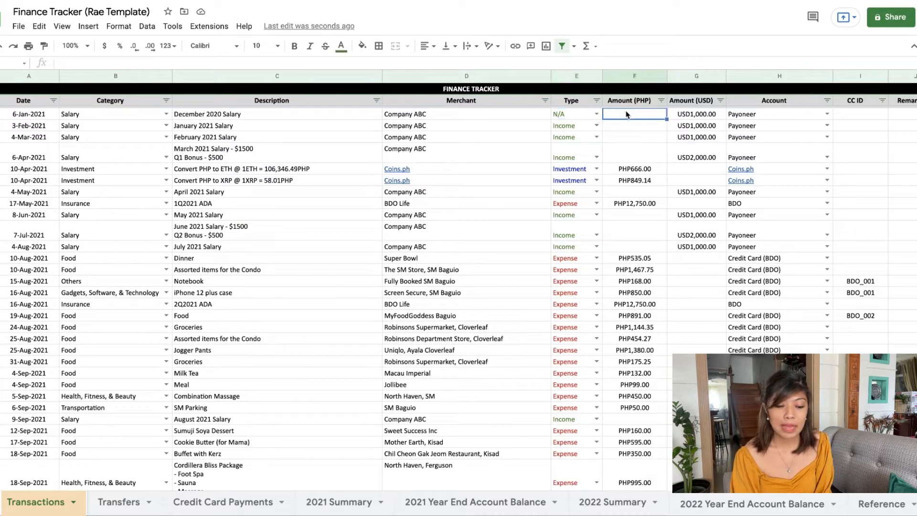
click(631, 78)
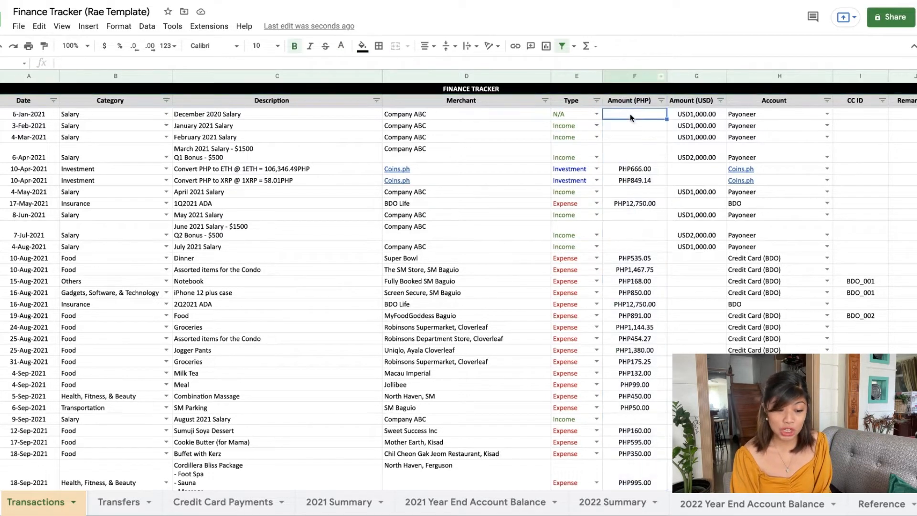
click(699, 76)
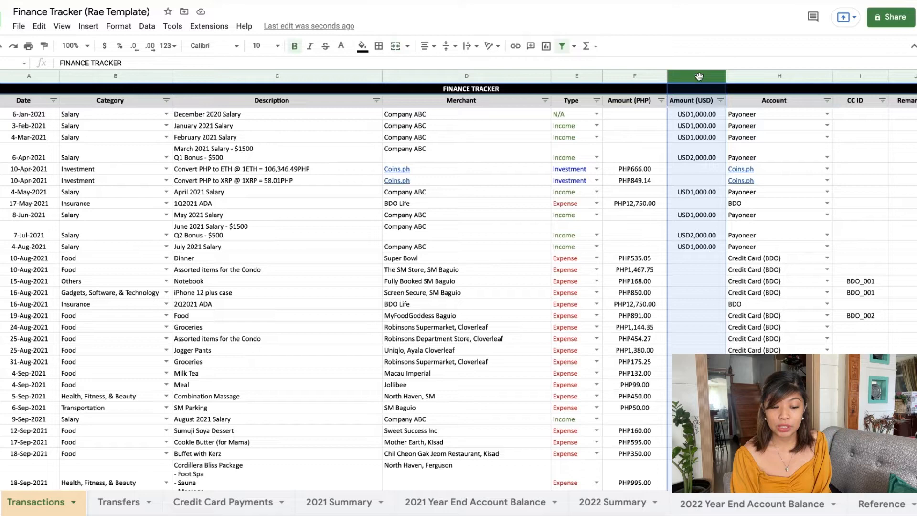
click(698, 114)
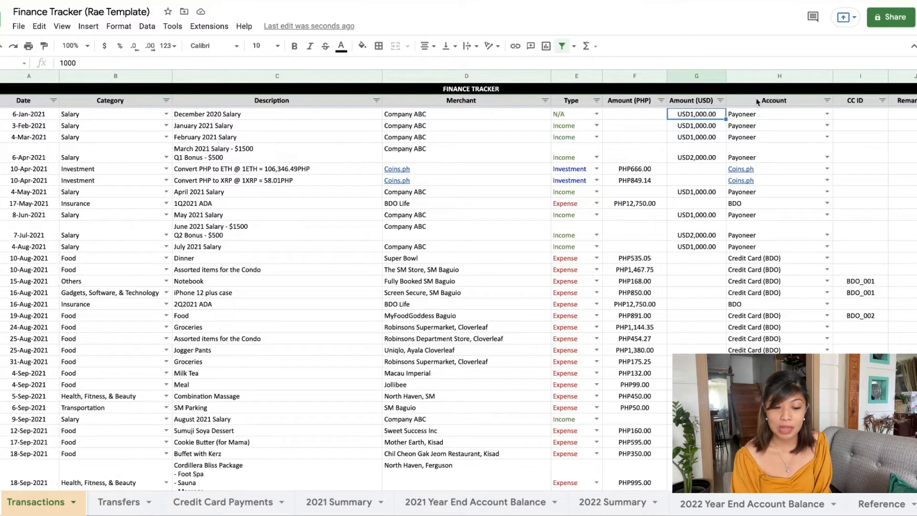
click(765, 78)
click(769, 114)
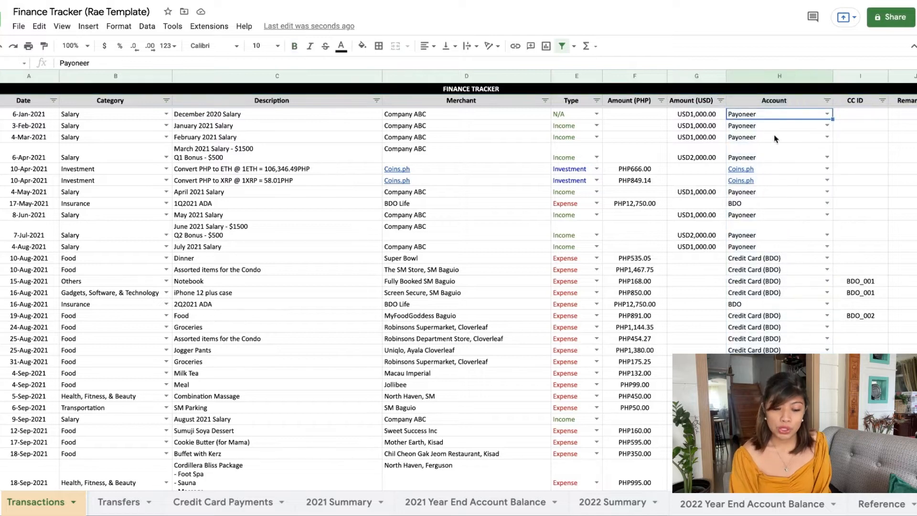
click(502, 285)
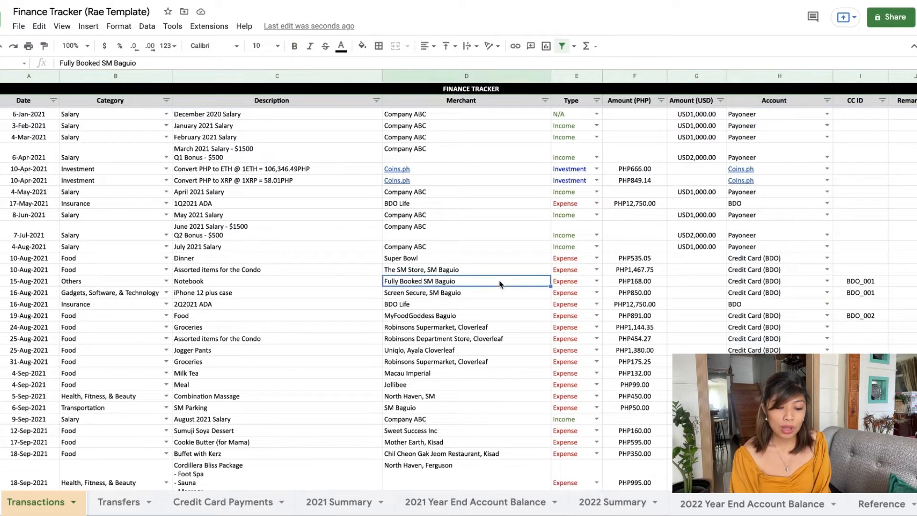
click(554, 293)
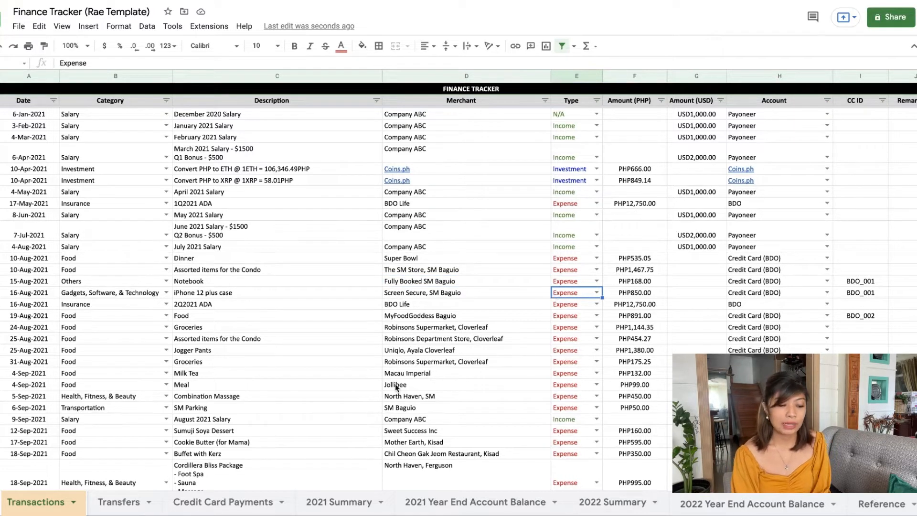
Search the Transactions sheet for "starbucks" and select the row of the 3-Dec-2021 Starbucks Card load
key(ctrl+f)
text(starbucks)
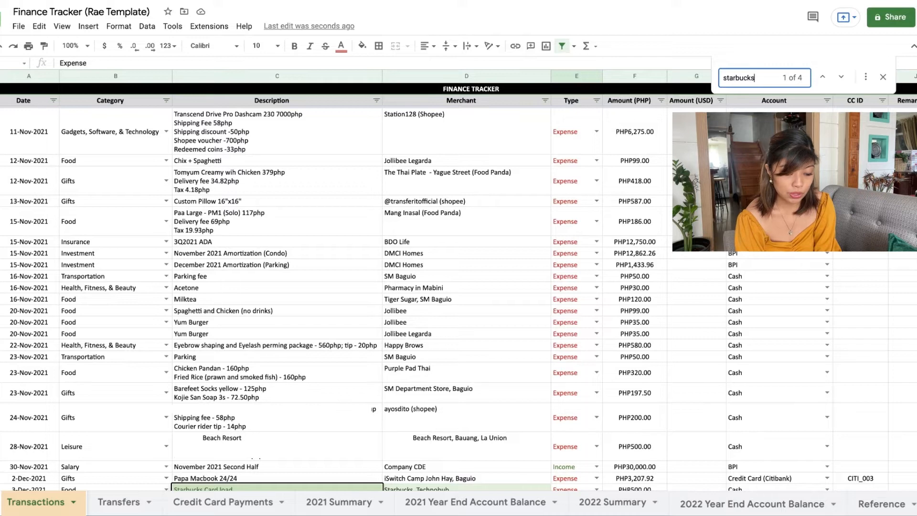
key(Return)
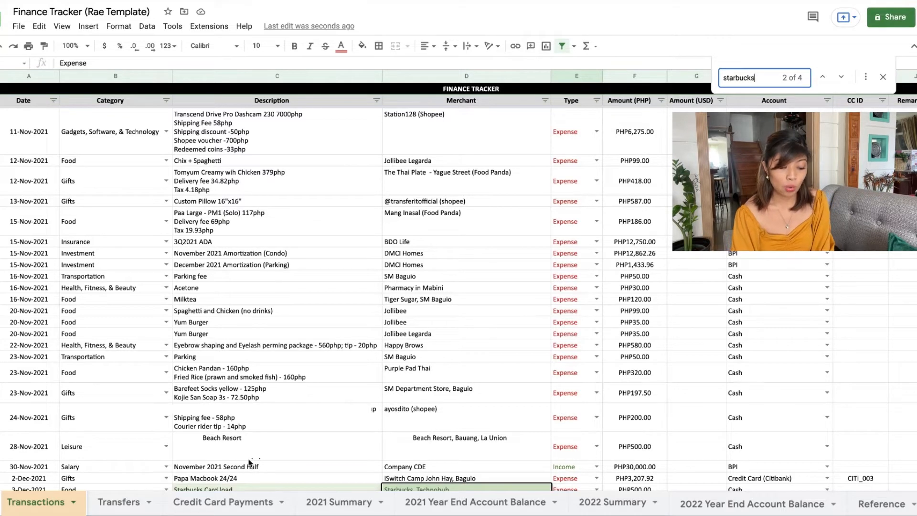
click(1, 488)
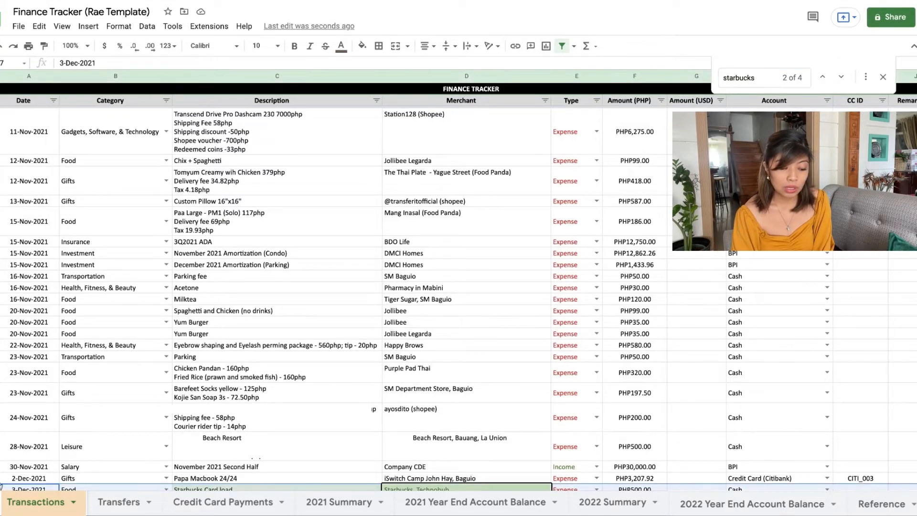
scroll(184, 461, down, 3)
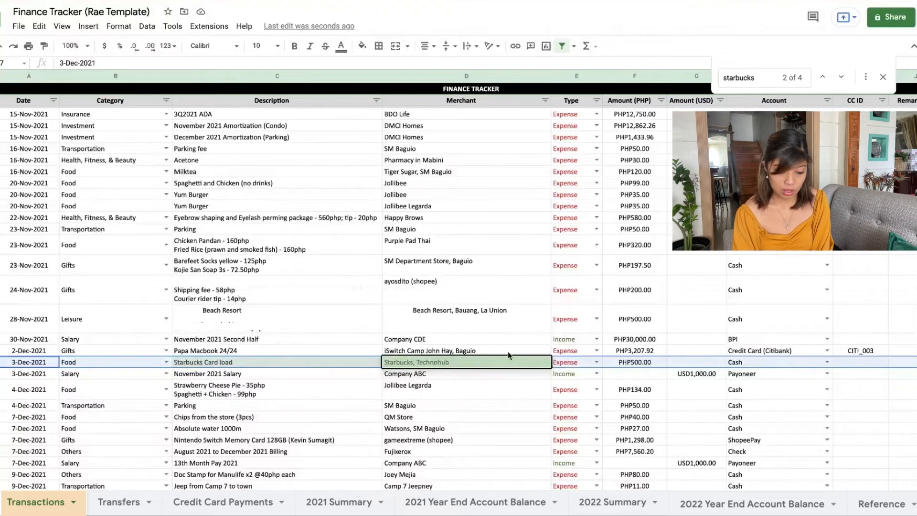
Check the merchant, type, PHP amount and account of the 3-Dec-2021 Starbucks Card load
click(528, 363)
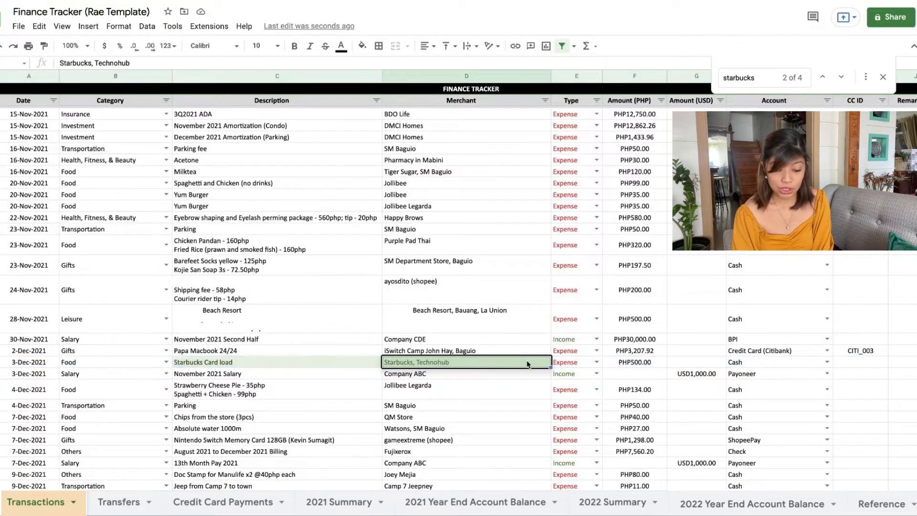
click(587, 363)
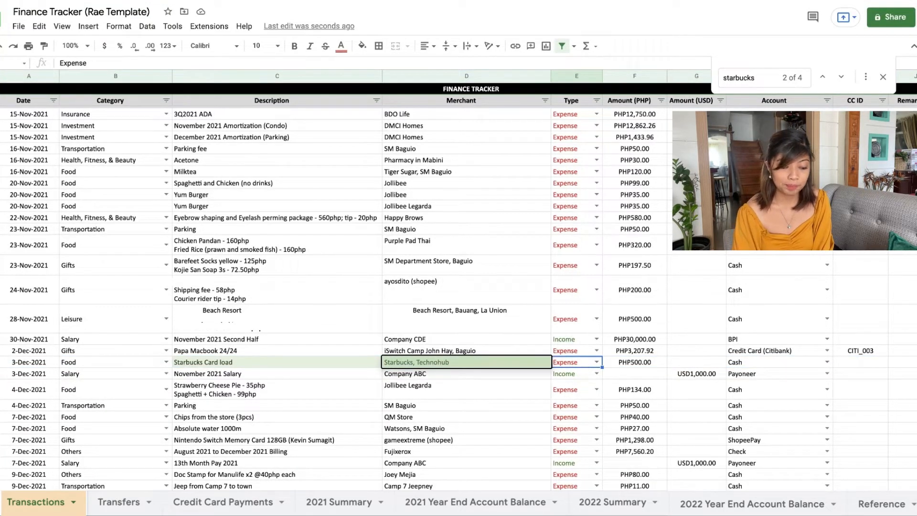
click(644, 365)
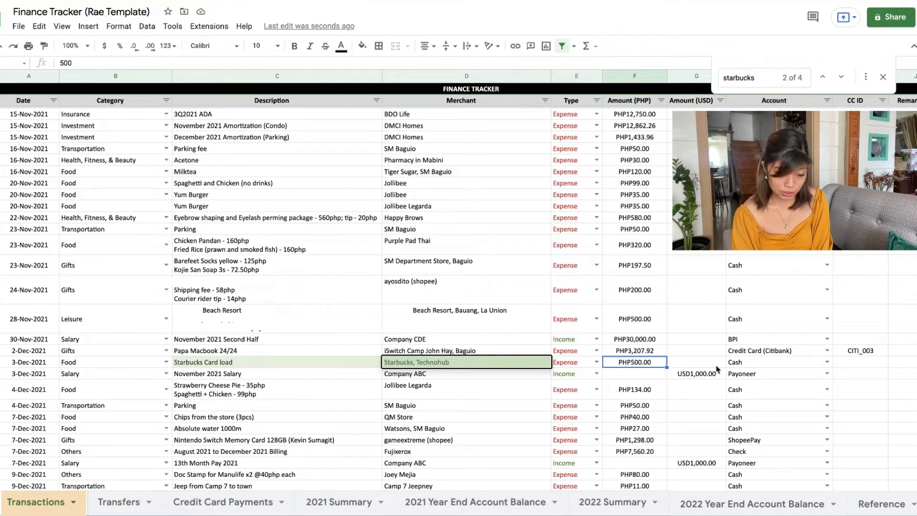
click(792, 365)
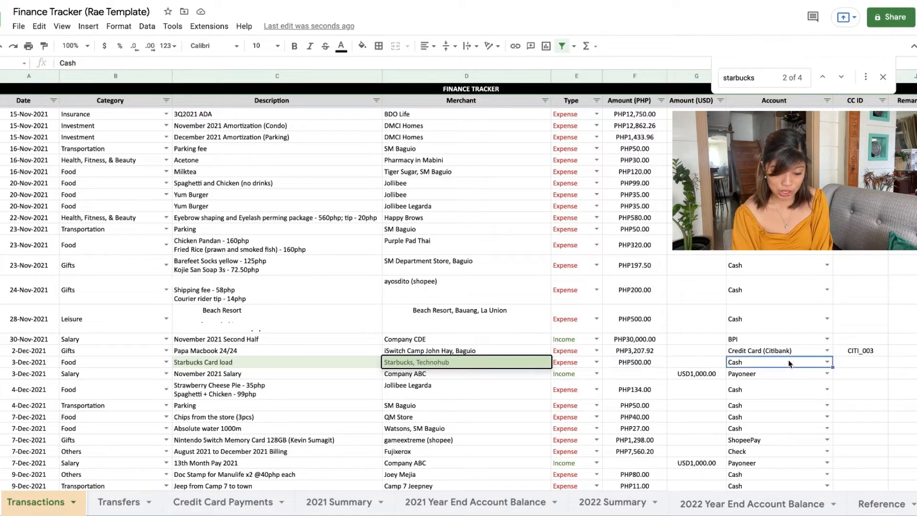
Go to the next "starbucks" match and select the row of the 11-Feb-2022 Java Chip (Grande) purchase
click(760, 80)
key(Return)
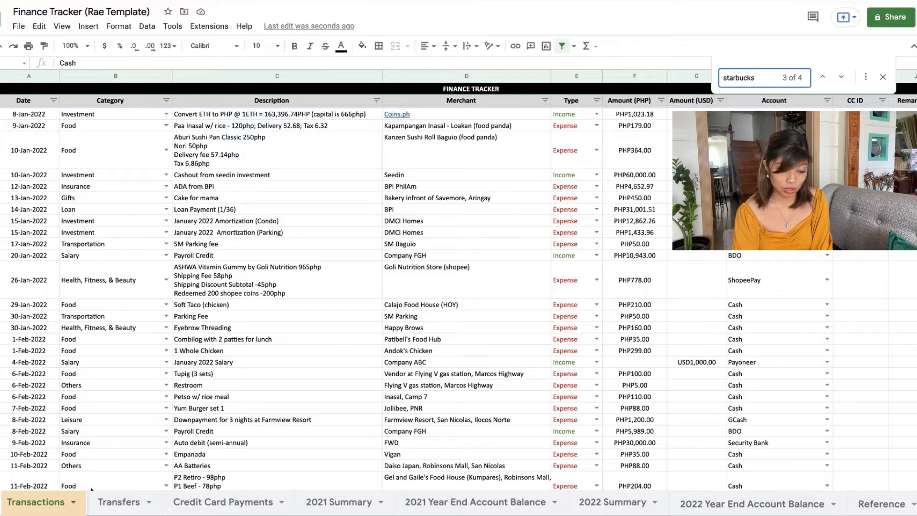
click(1, 505)
scroll(284, 431, down, 2)
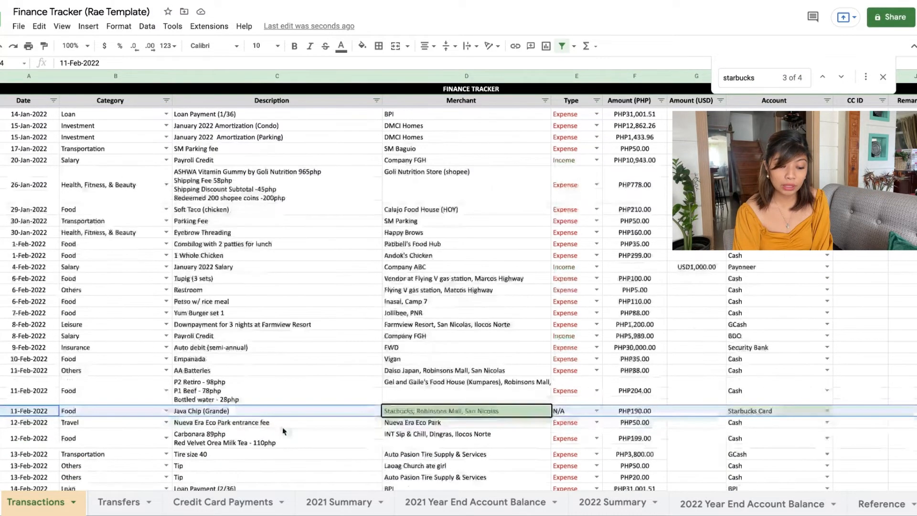
Check the available type choices for the 11-Feb-2022 Java Chip (Grande) purchase
click(583, 412)
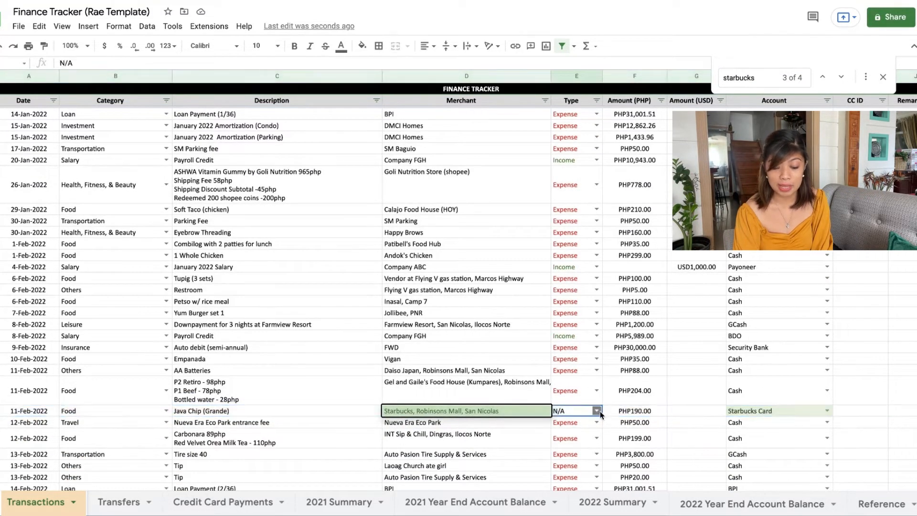
click(597, 410)
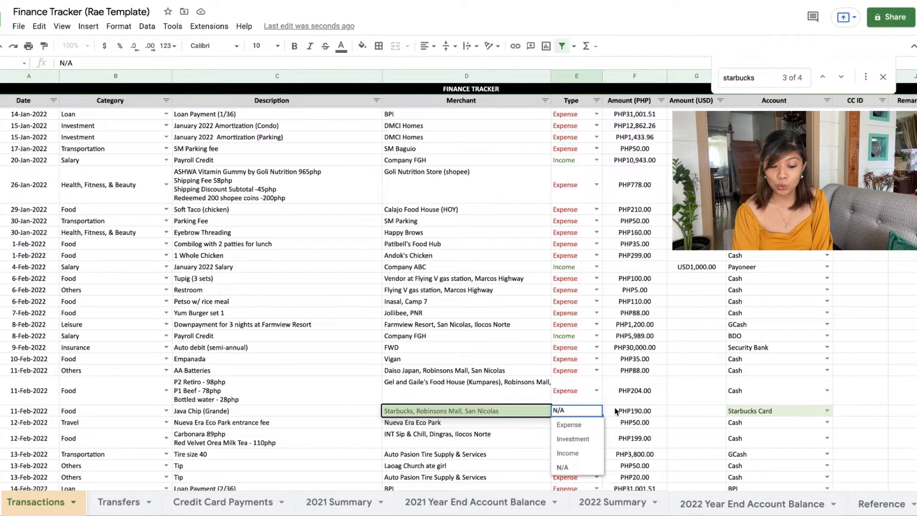
click(616, 411)
click(567, 410)
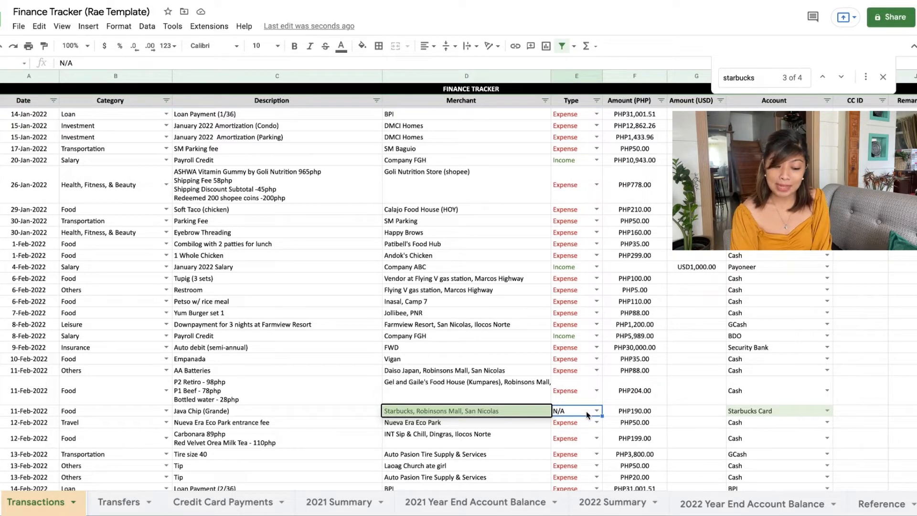
Check the amount, account and type of the 11-Feb-2022 Java Chip (Grande) purchase and close the "starbucks" search
click(634, 414)
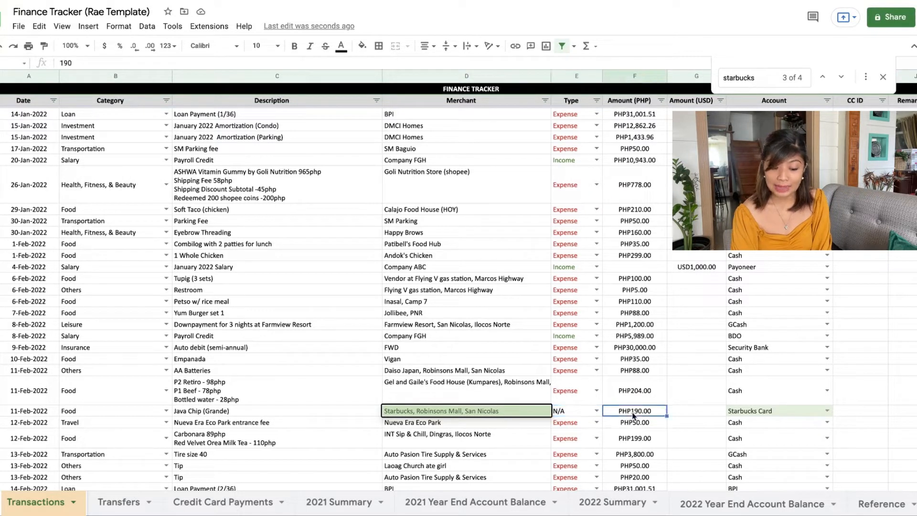
click(771, 412)
key(Escape)
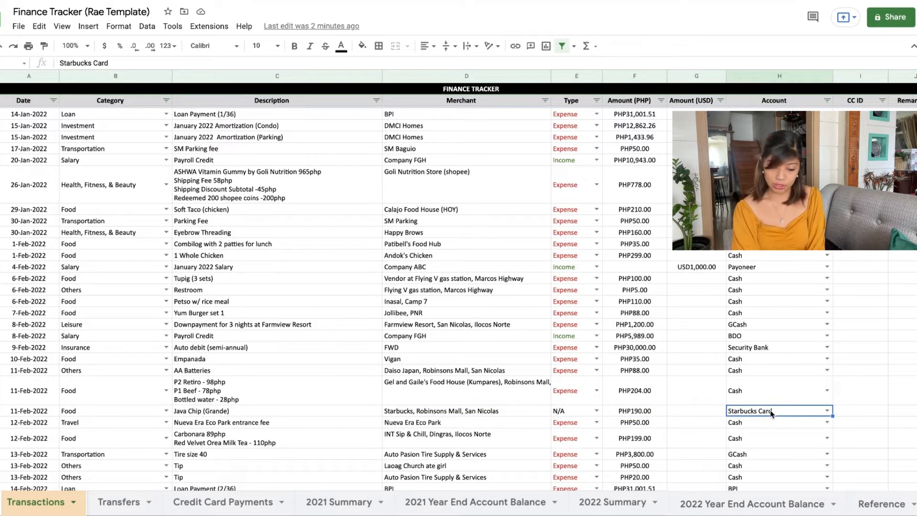
click(648, 413)
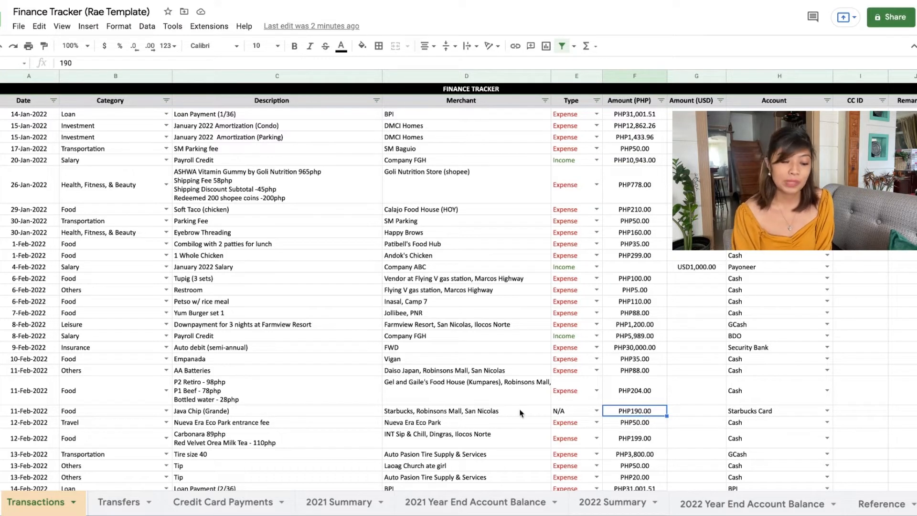
click(566, 413)
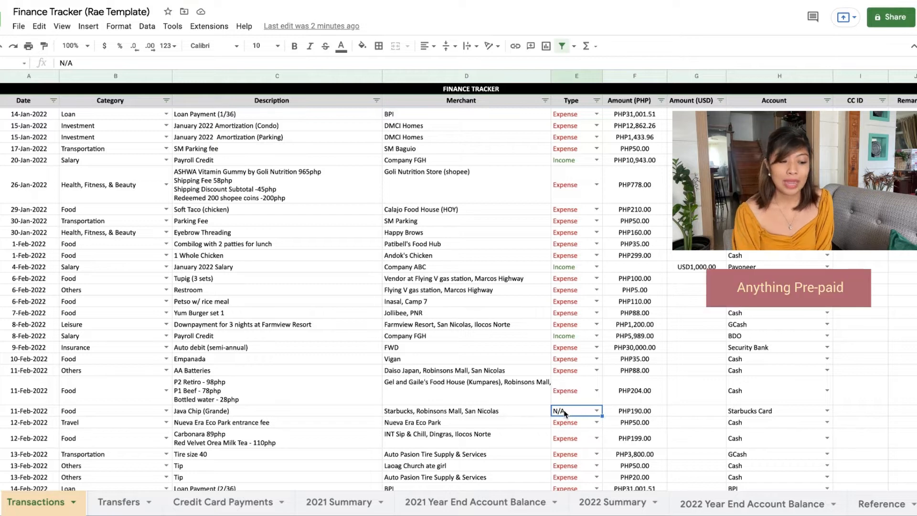
key(Left)
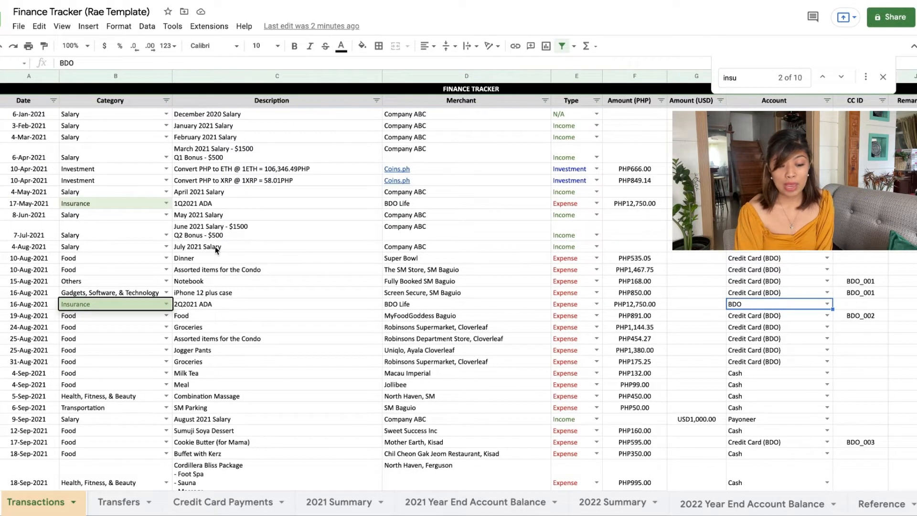
Close the "insu" search and browse the Transactions sheet down to the last recorded entry
key(Escape)
click(375, 259)
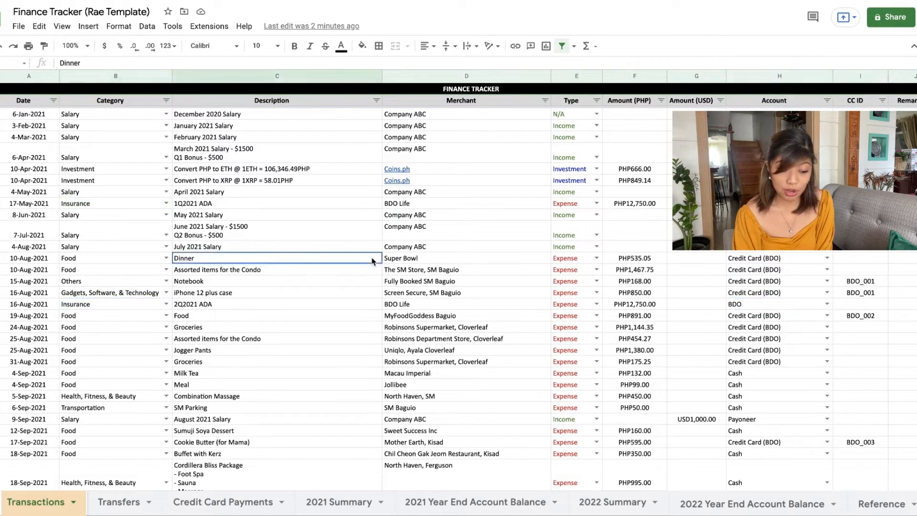
scroll(217, 310, down, 10)
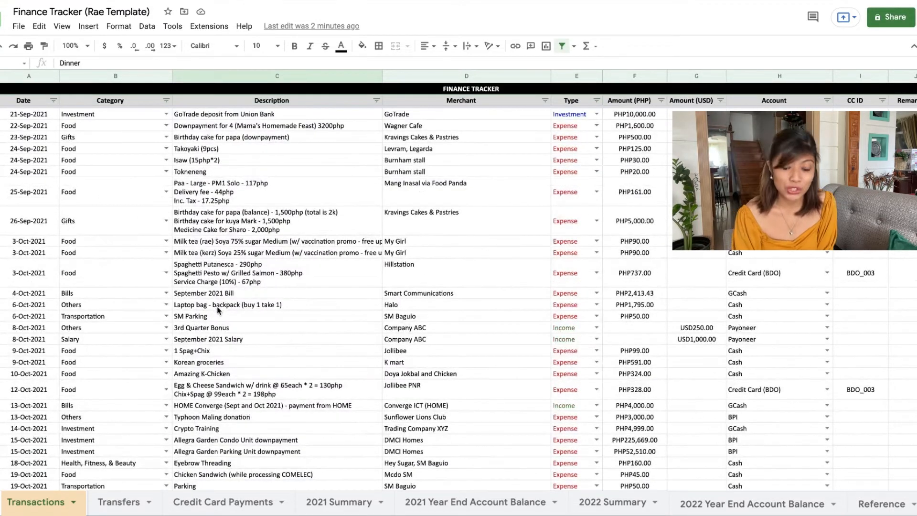
click(217, 306)
scroll(218, 306, down, 10)
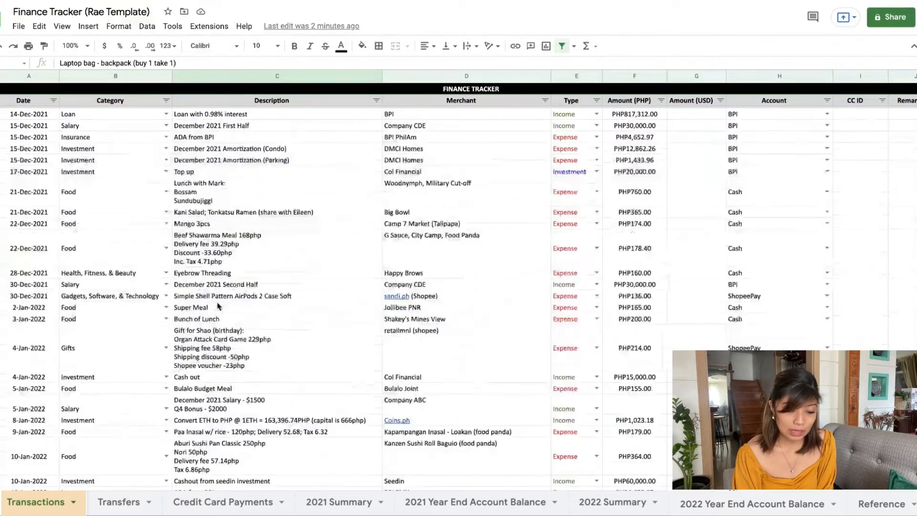
scroll(218, 305, down, 10)
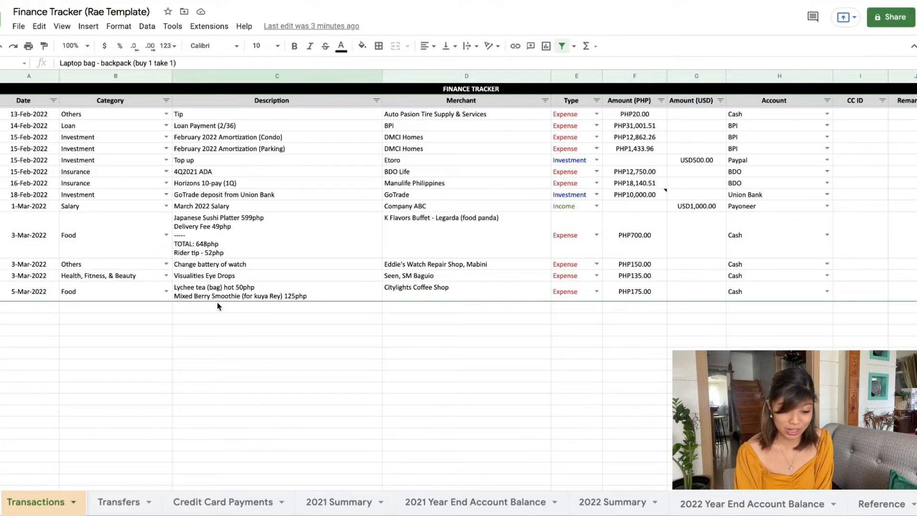
Return to the first transactions and examine the Merchant and Description columns
scroll(218, 306, up, 20)
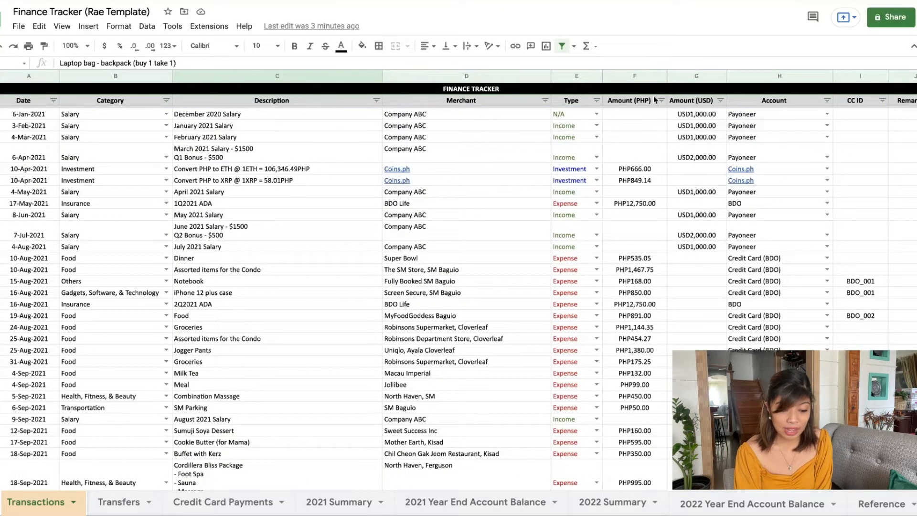
click(410, 76)
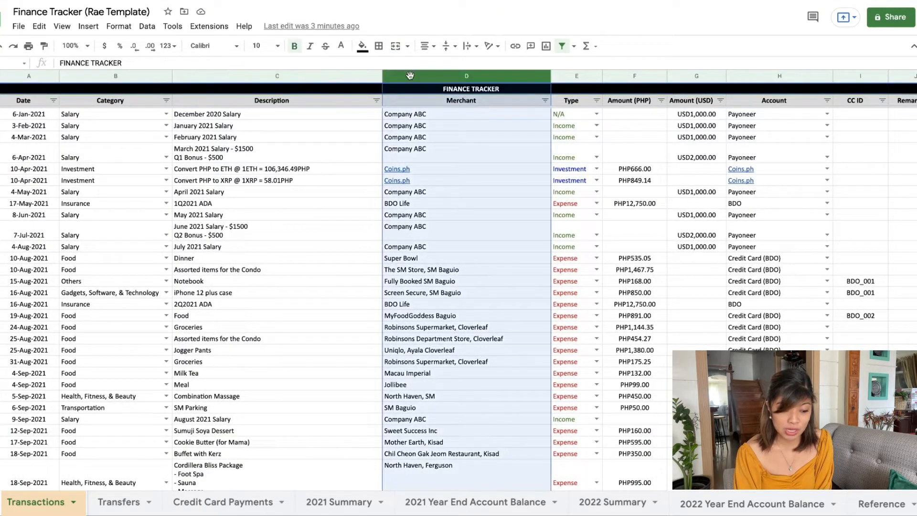
click(294, 76)
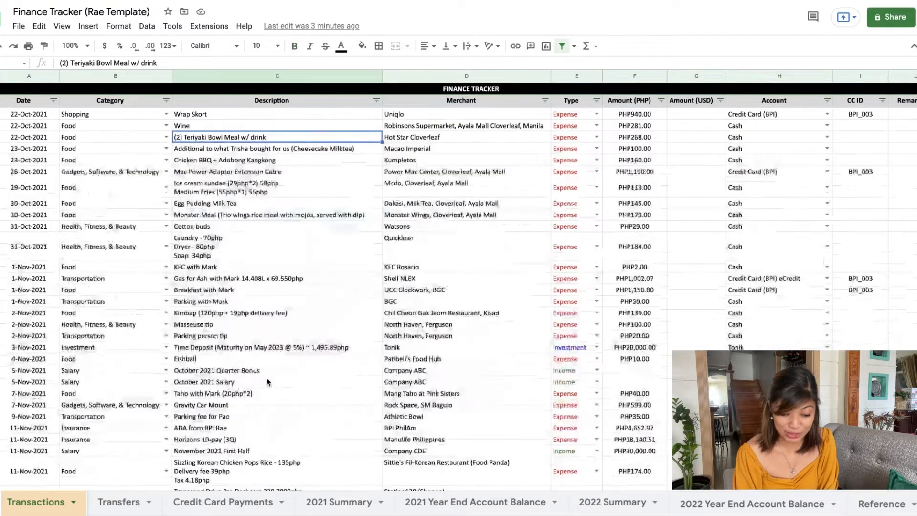
Examine the CC ID column of the Transactions sheet and the matching CCID entries in the Credit Card Payments sheet
scroll(268, 382, down, 7)
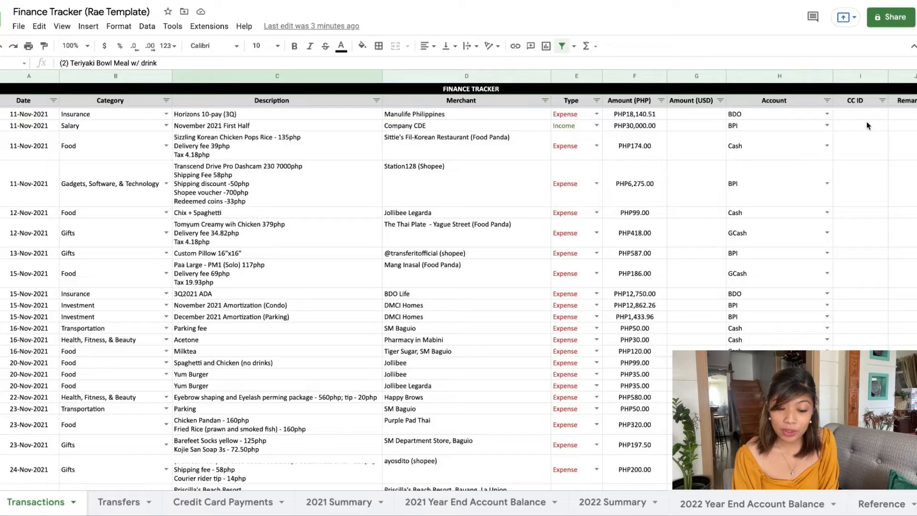
click(856, 127)
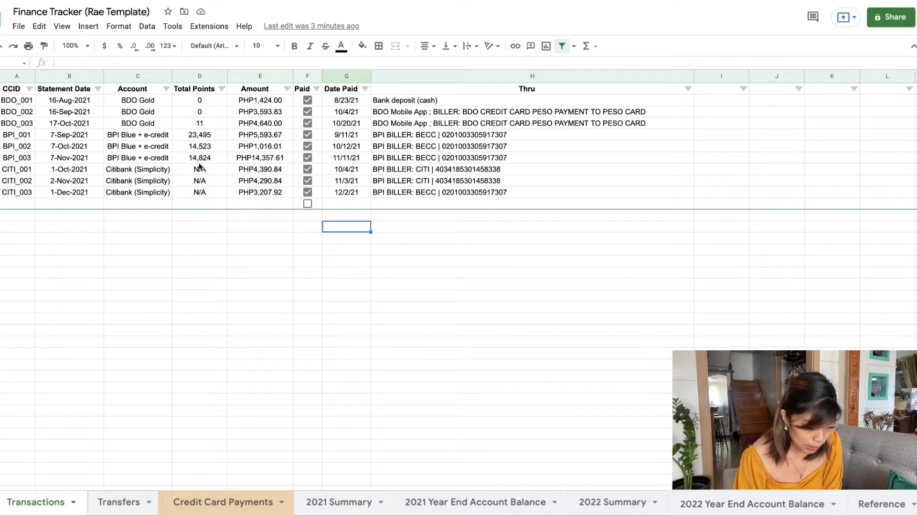
click(17, 205)
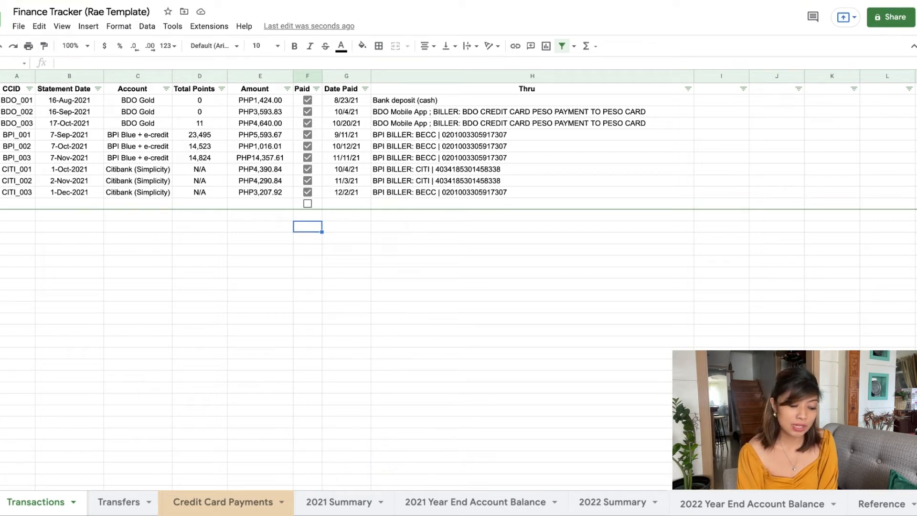
Search the Transactions sheet for 535 and check the Super Bowl dinner's amount, account and CC ID
click(36, 502)
click(227, 324)
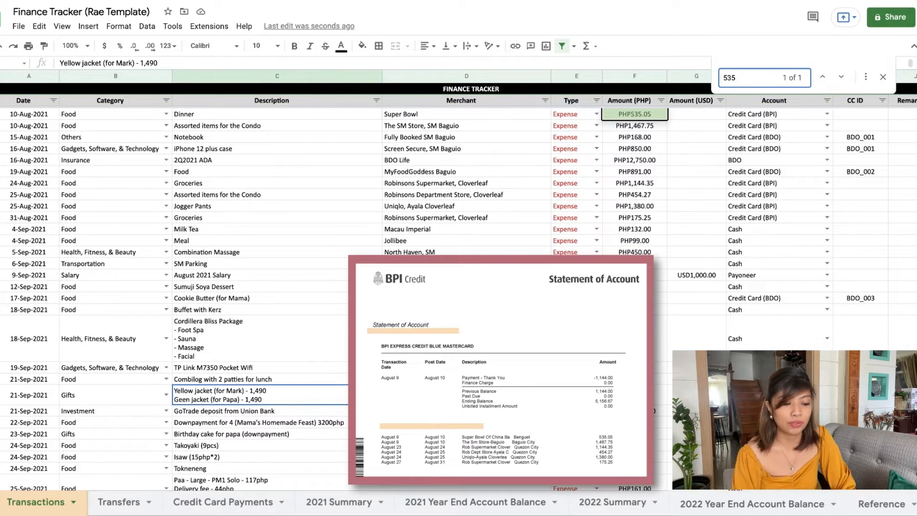
click(640, 117)
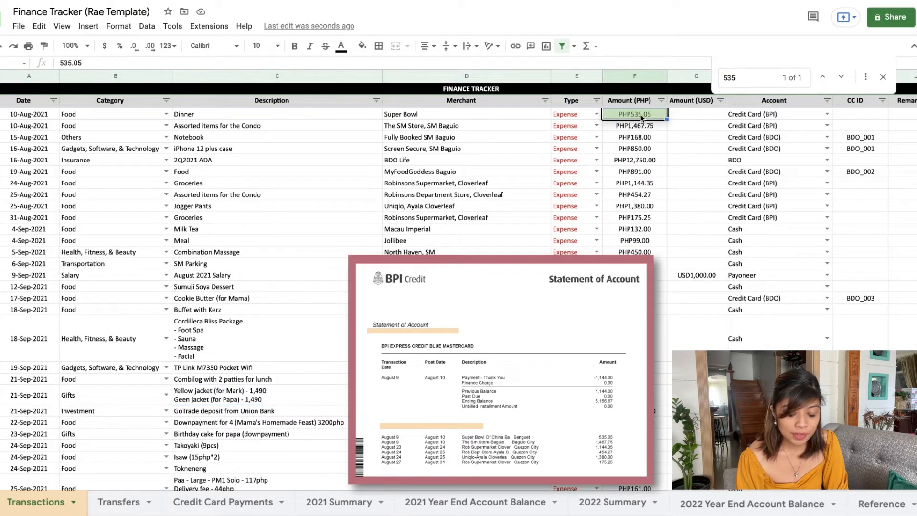
scroll(624, 145, up, 1)
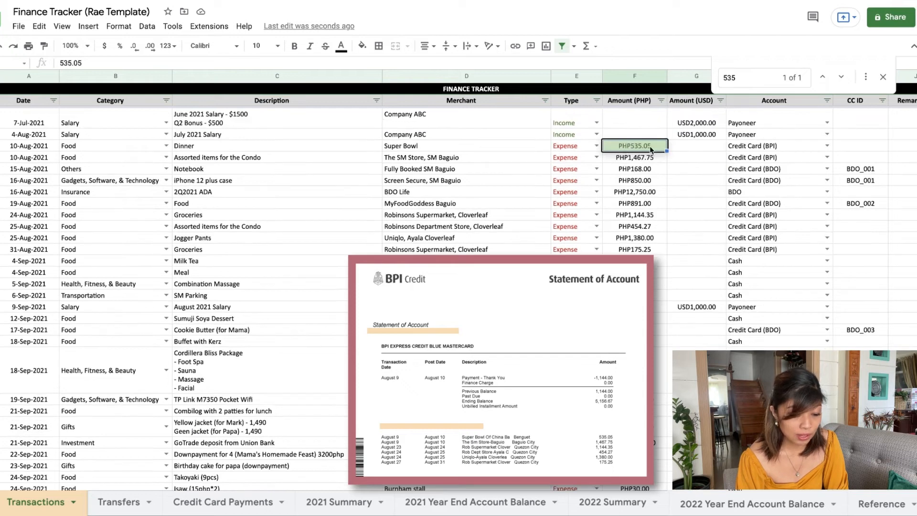
click(785, 146)
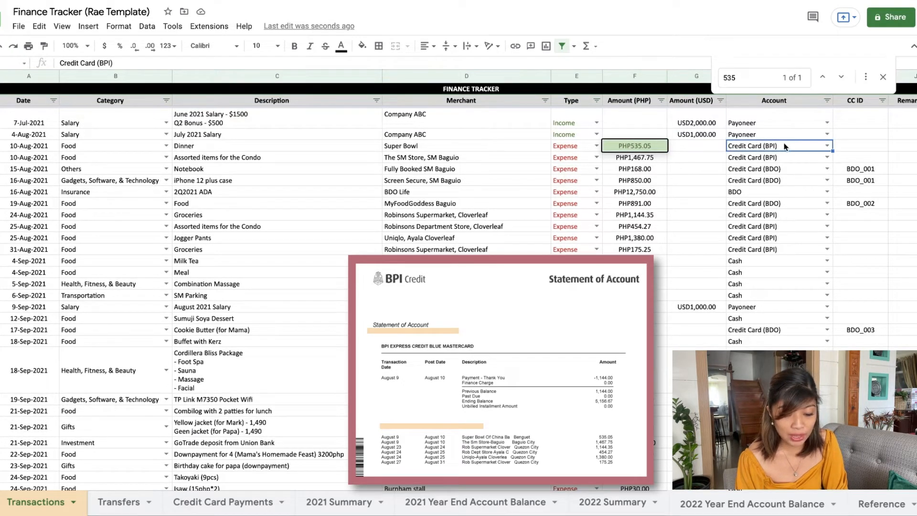
click(849, 149)
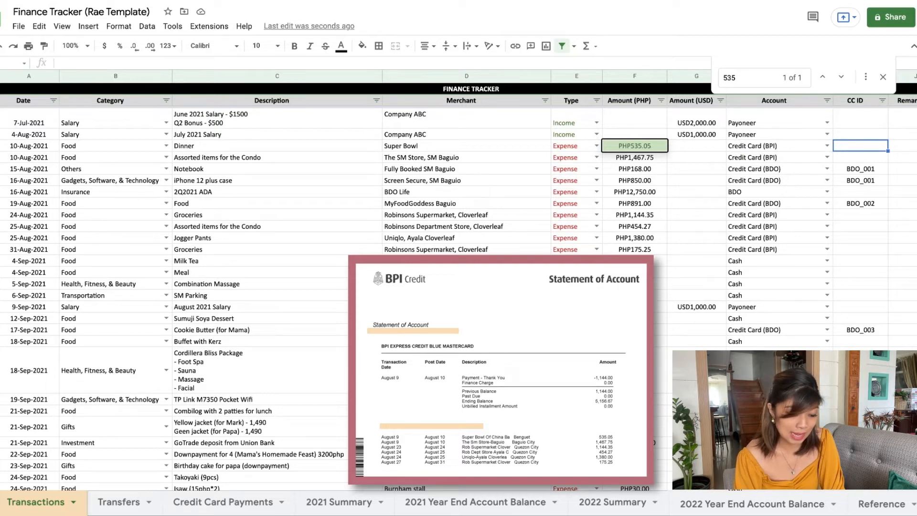
Add a record to the Credit Card Payments sheet with CCID BPI_004 and statement date 16-Sep-2021
click(223, 502)
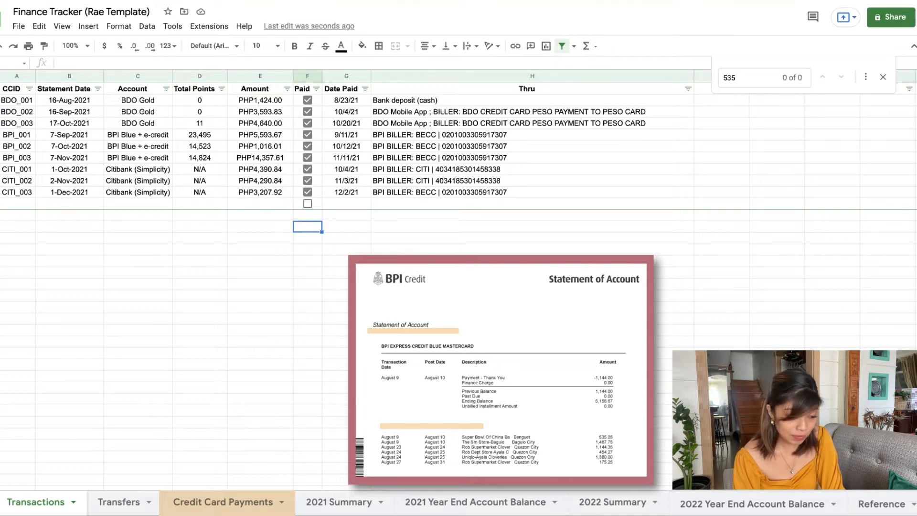
click(1, 157)
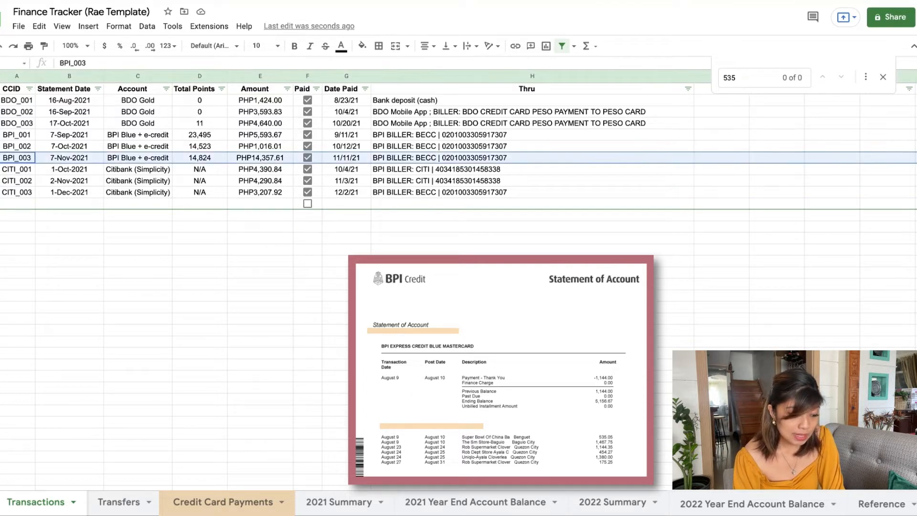
click(18, 203)
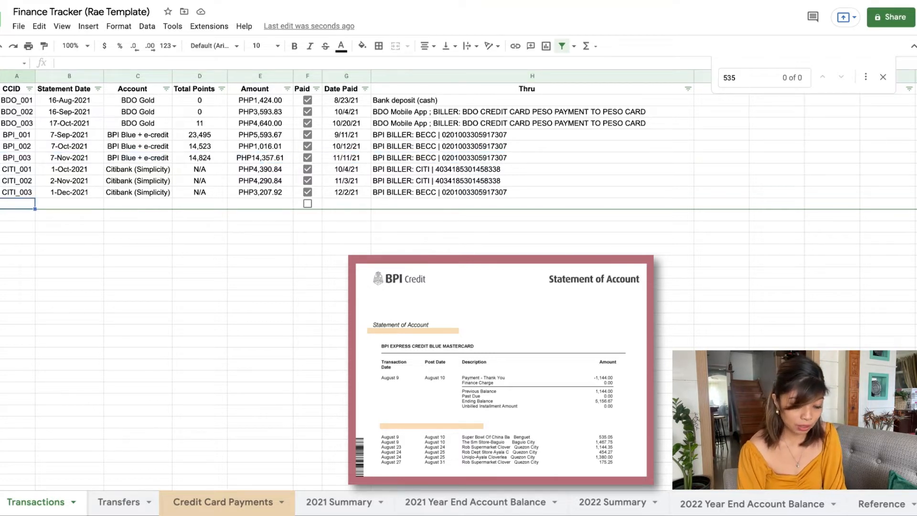
text(BPI_0)
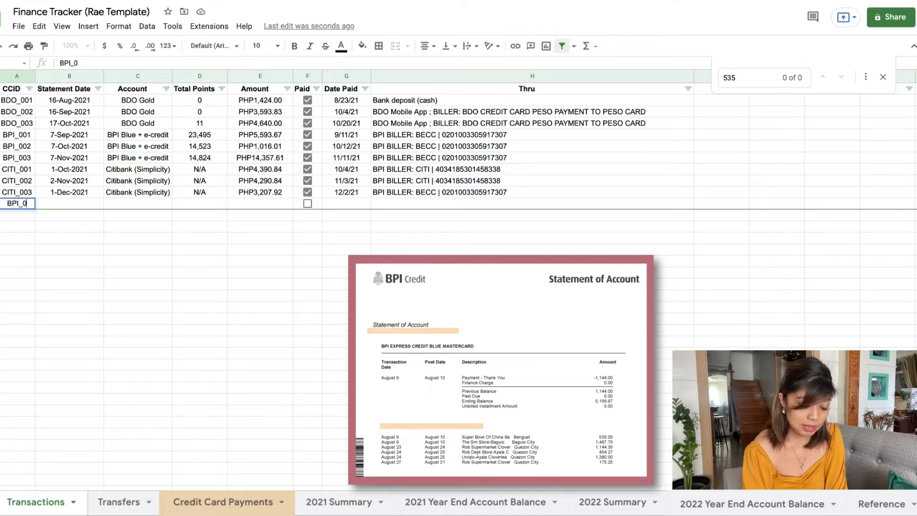
text(04)
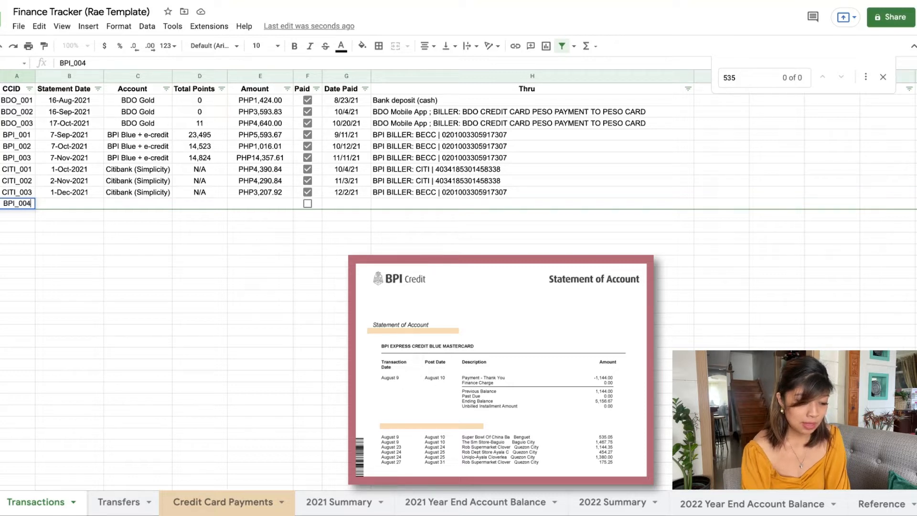
key(Return)
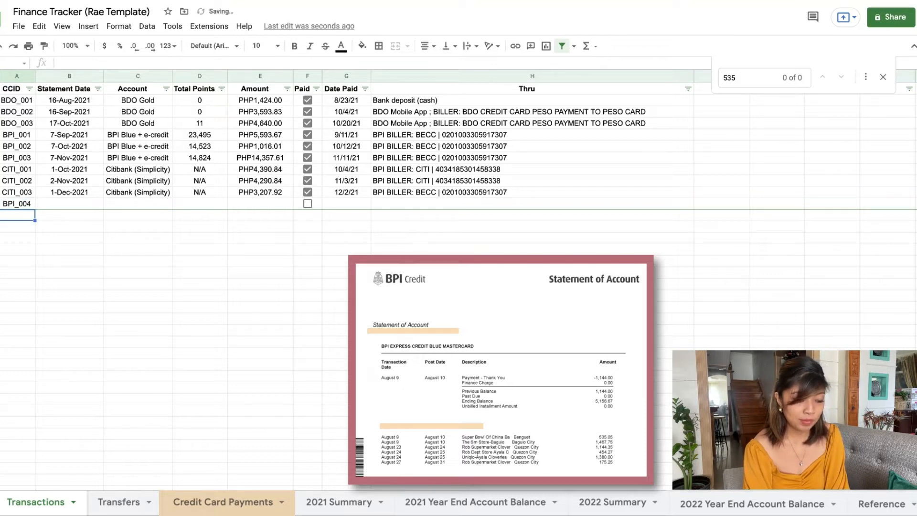
key(Up)
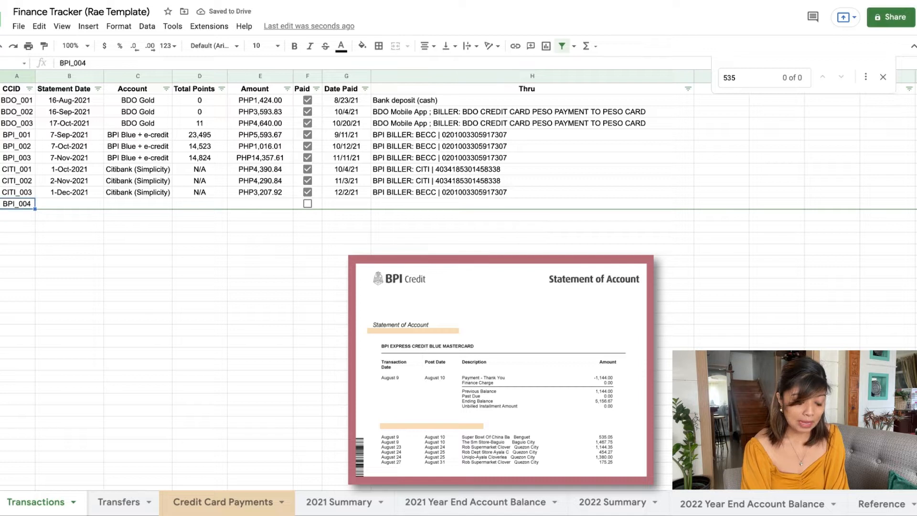
key(Right)
text(16-Sep-2021)
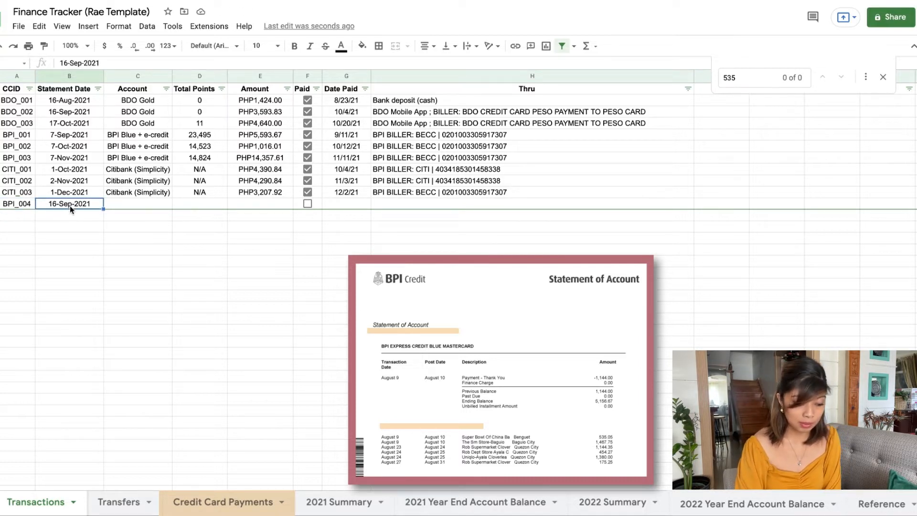
Fill the BPI_004 record's account by copying "BPI Blue + e-credit" from the BPI_001 record
click(130, 209)
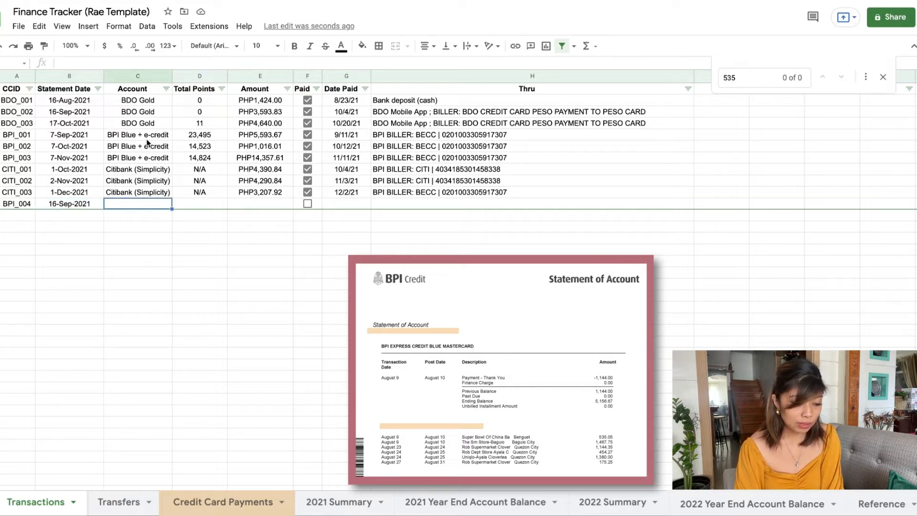
click(148, 139)
key(ctrl+c)
click(142, 205)
key(ctrl+v)
Set the BPI_004 record's total points to 15000 and its amount to the statement's ending balance, 5,156.67
click(210, 205)
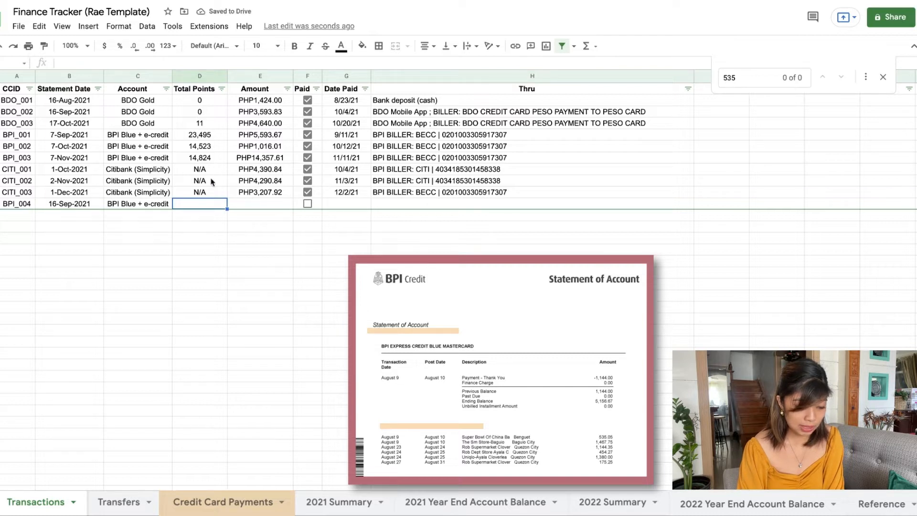
text(15000)
key(Tab)
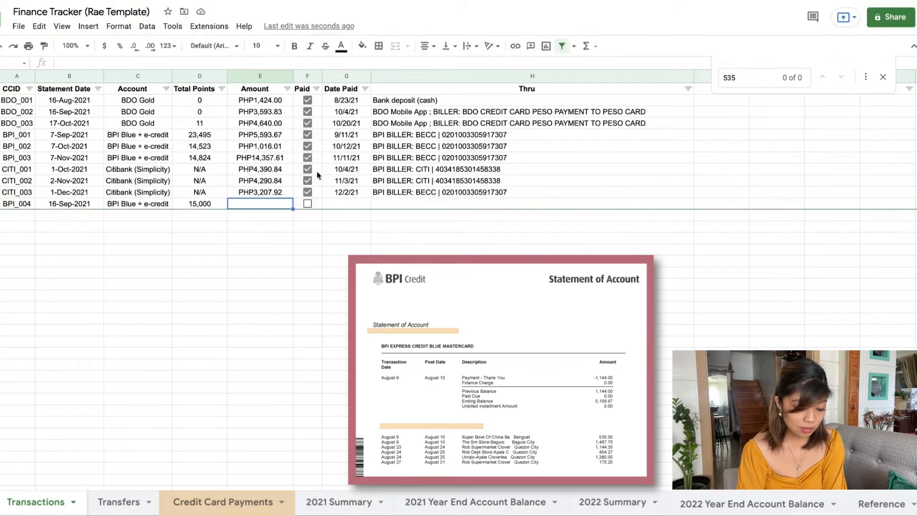
text(5,156.67)
key(Return)
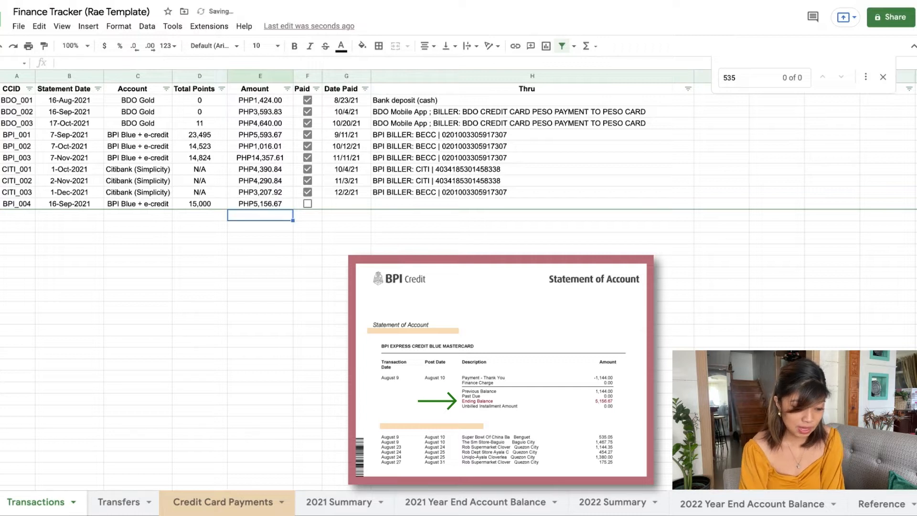
key(Up)
key(Right)
key(Right)
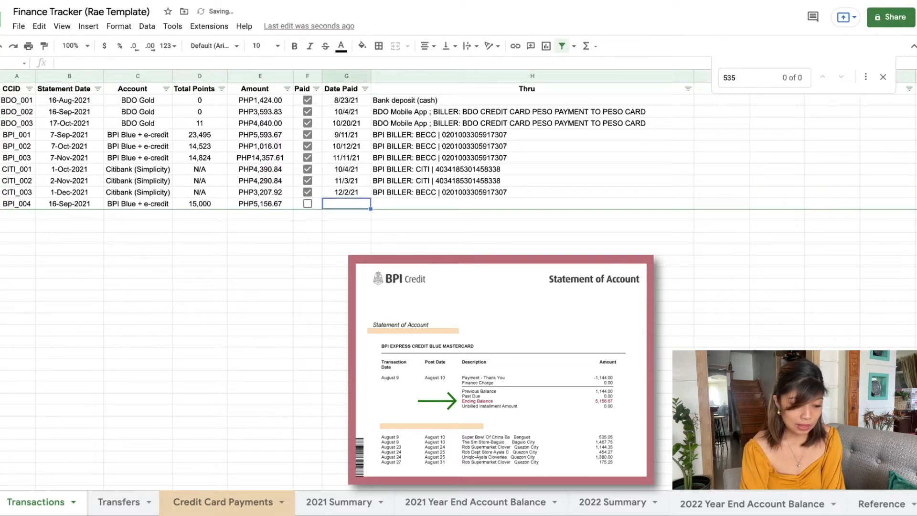
click(256, 207)
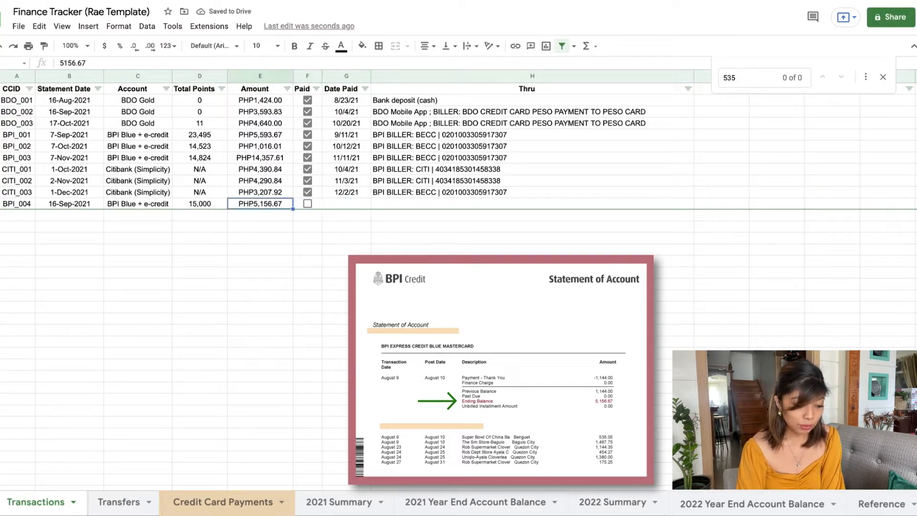
Return to the Transactions sheet and set the CC ID of the 10-Aug-2021 Super Bowl dinner to BPI_004
click(1, 205)
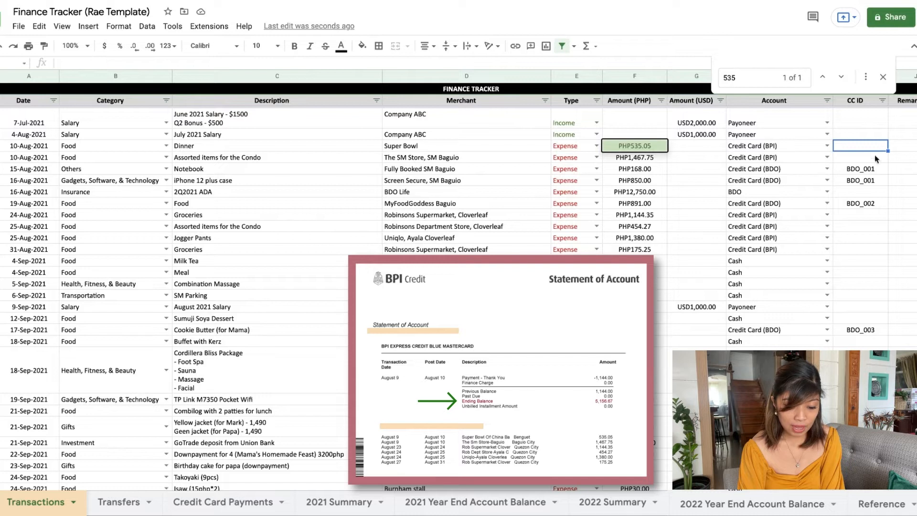
text(BPI_)
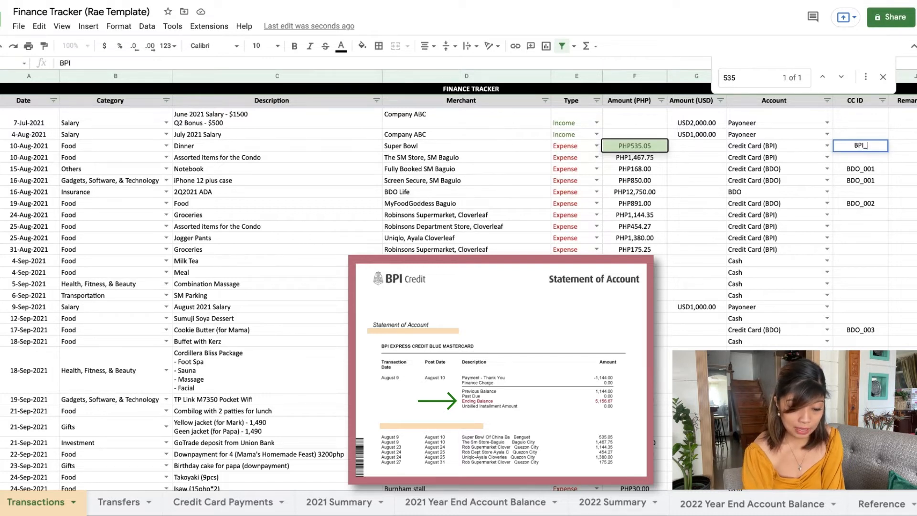
text(004)
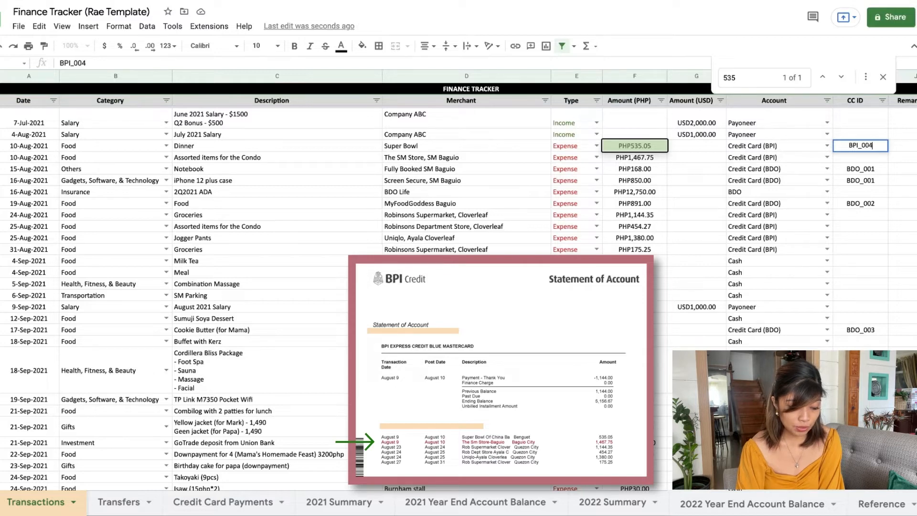
click(466, 261)
Find the 1,467 purchase at The SM Store in the Transactions sheet and set its CC ID to BPI_004
key(super+f)
text(1,467)
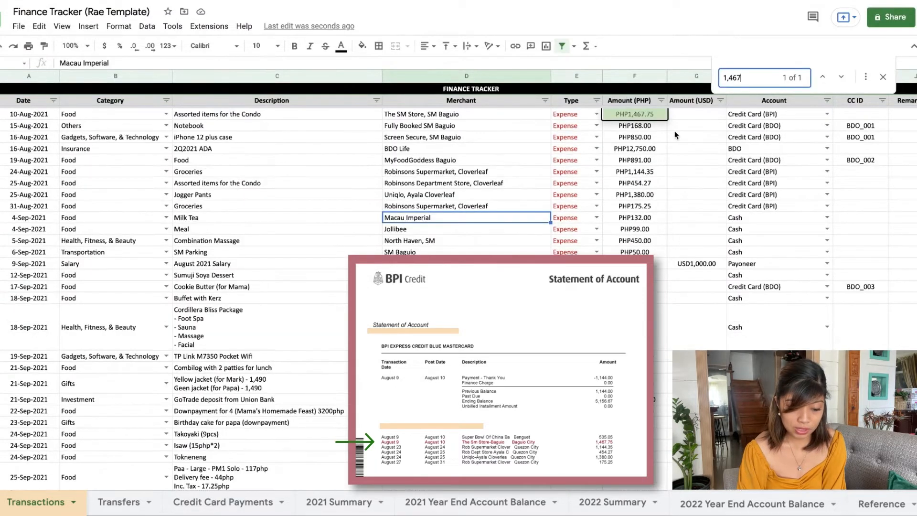
click(782, 115)
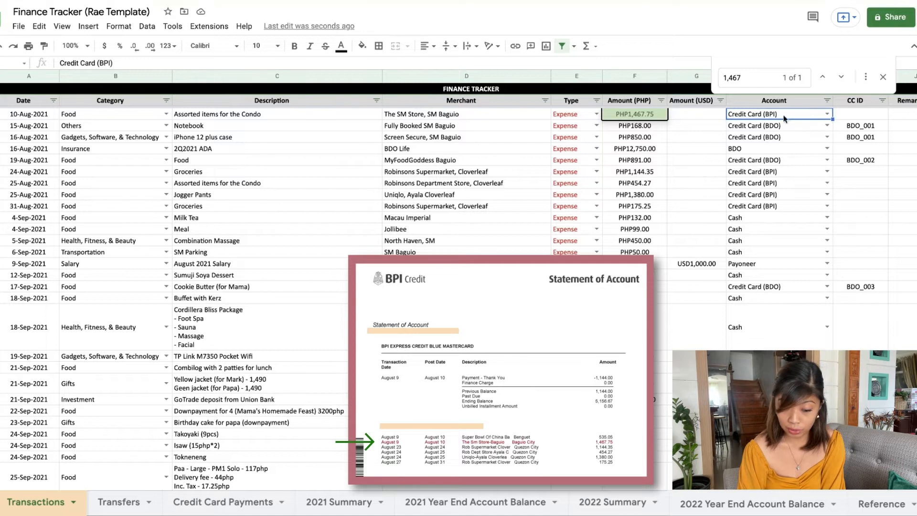
click(850, 117)
text(B)
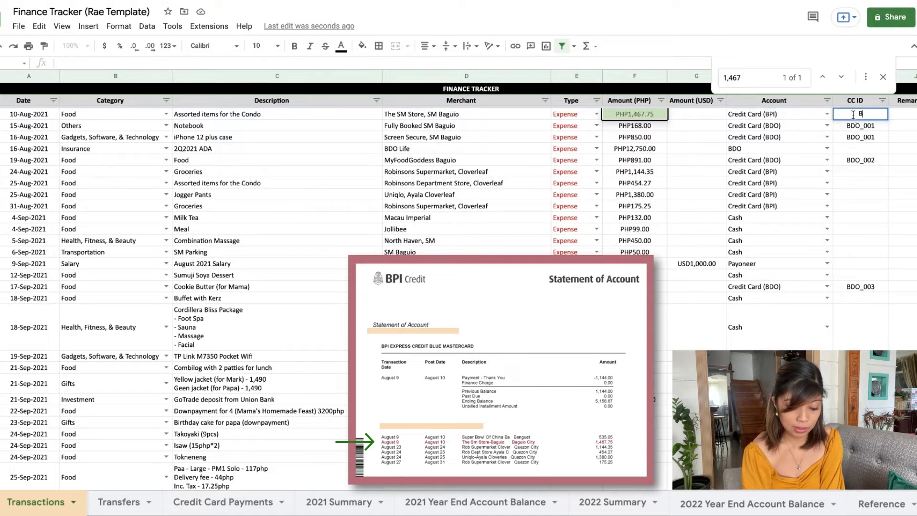
text(DO_004)
key(Return)
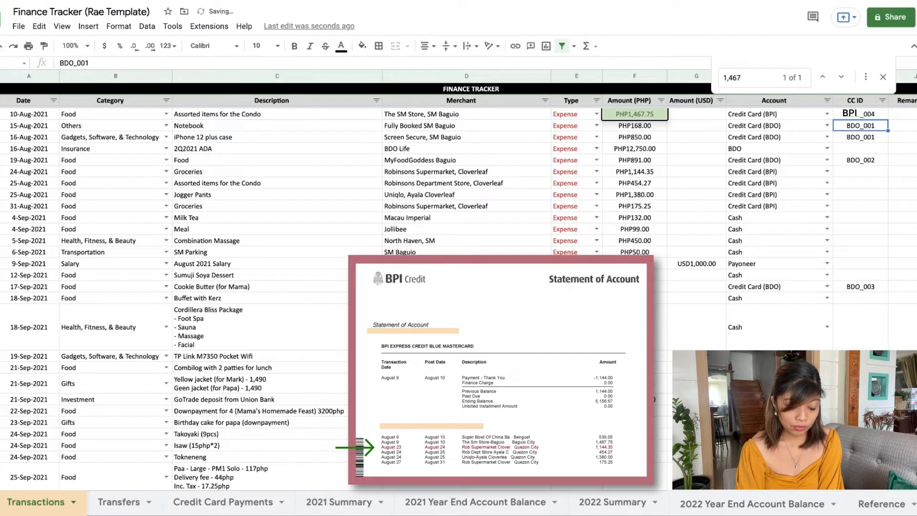
Find the 1,144 groceries purchase of 24-Aug-2021 and set its CC ID to BPI_004
key(ctrl+f)
text(1)
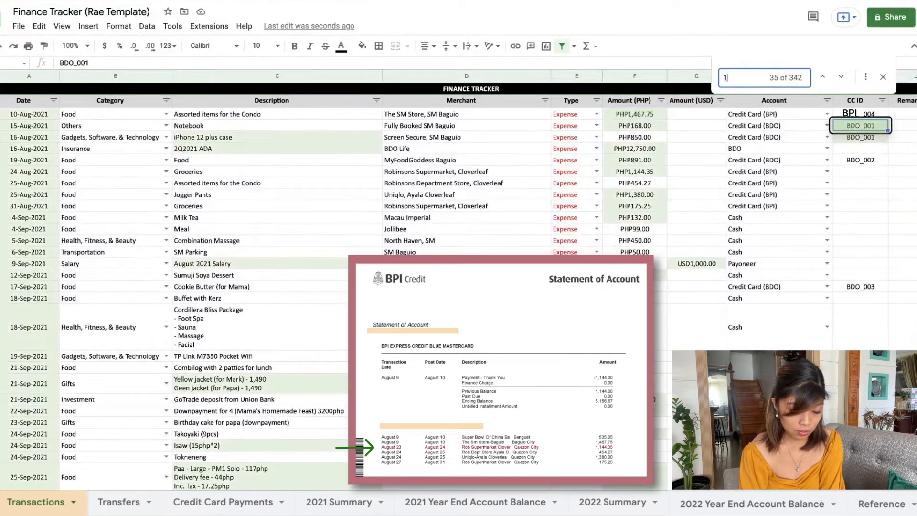
text(,144)
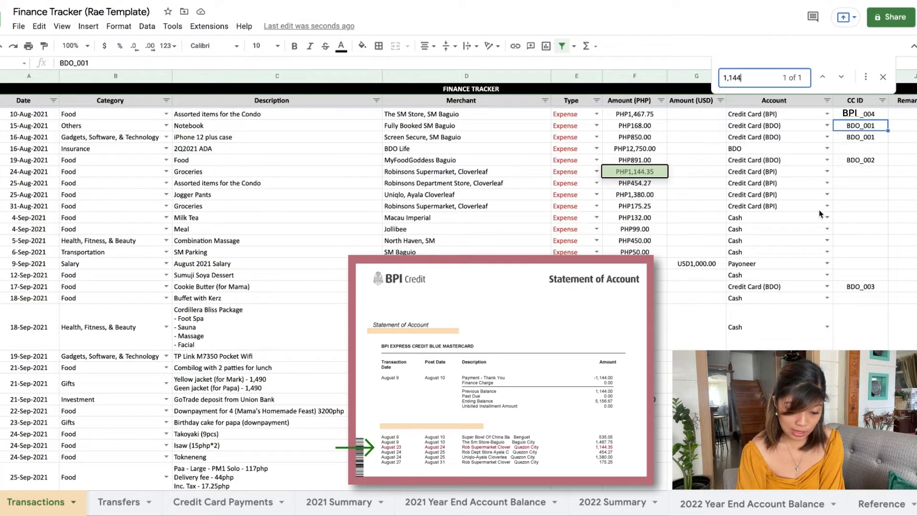
click(792, 175)
click(853, 173)
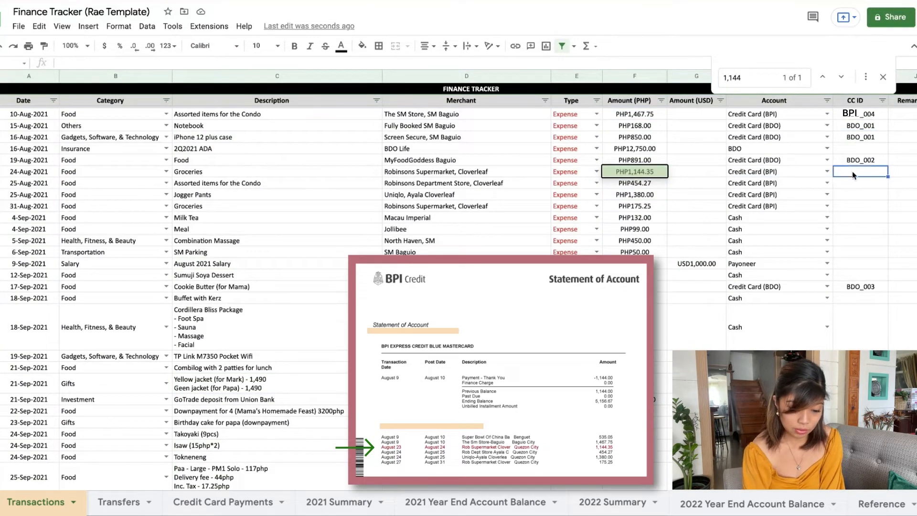
text(BPI)
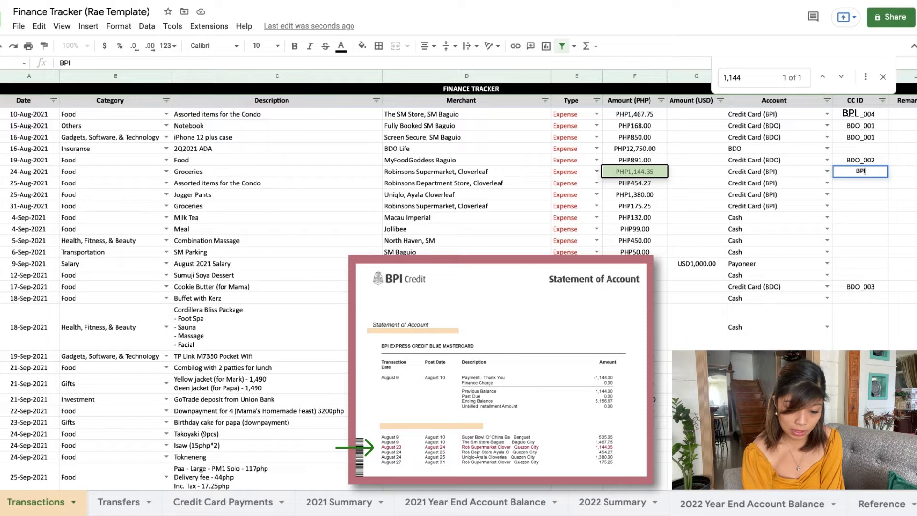
text(_004)
key(Return)
Find the 454 purchase at Robinsons Department Store in the Transactions sheet and set its CC ID to BPI_004
key(super+c)
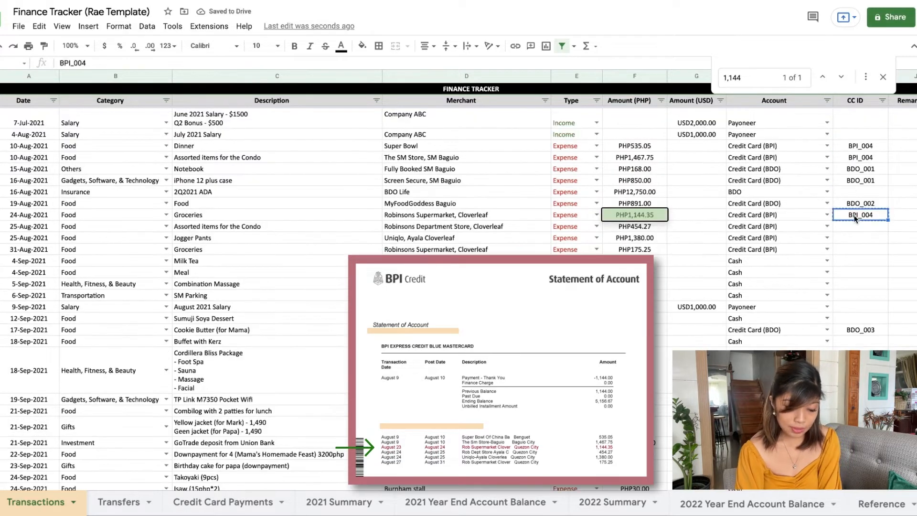
key(ctrl+f)
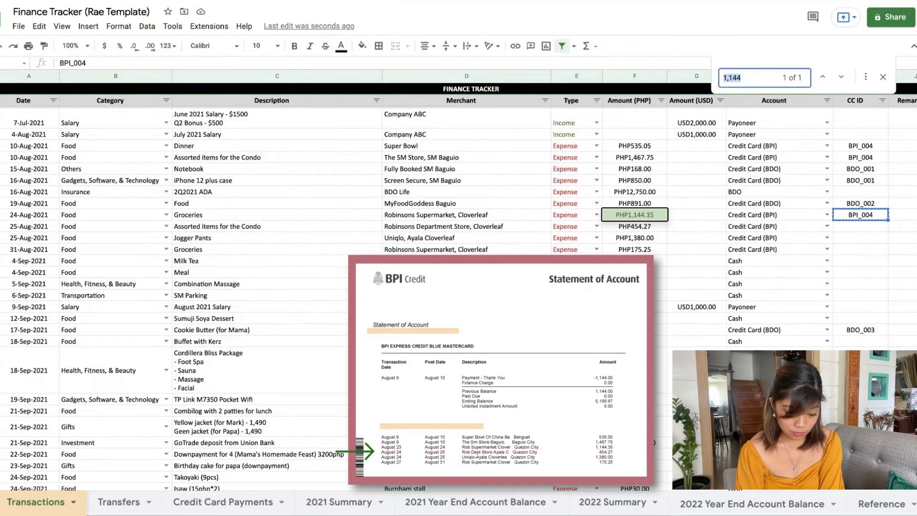
text(454)
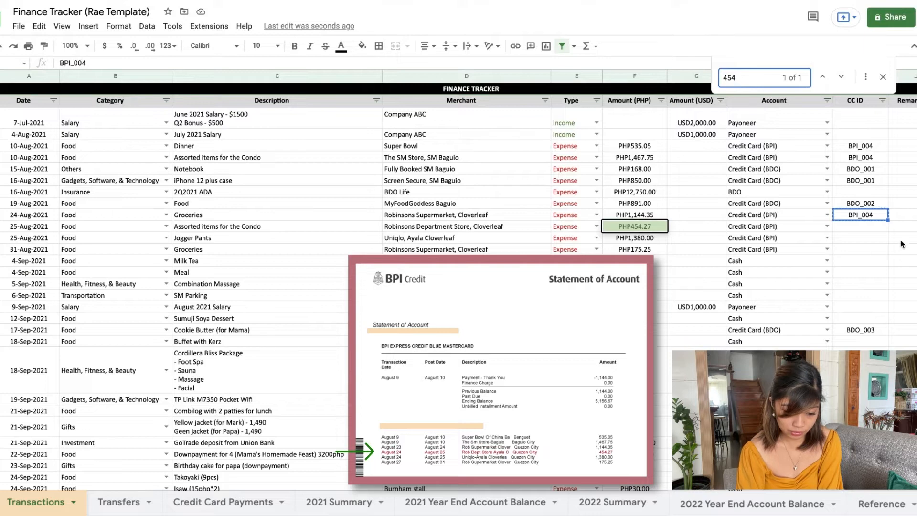
click(876, 230)
key(ctrl+v)
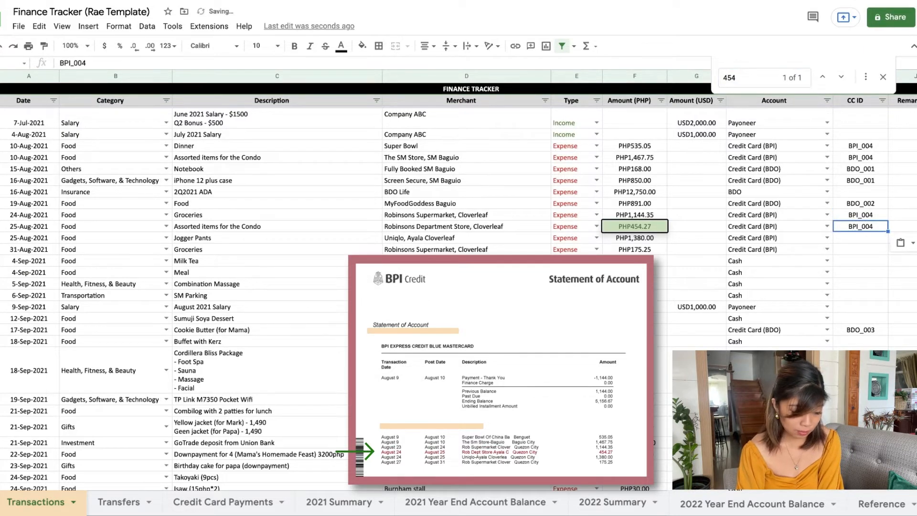
Find the 1,380 jogger pants purchase at Uniqlo and set its CC ID to BPI_004
key(ctrl+f)
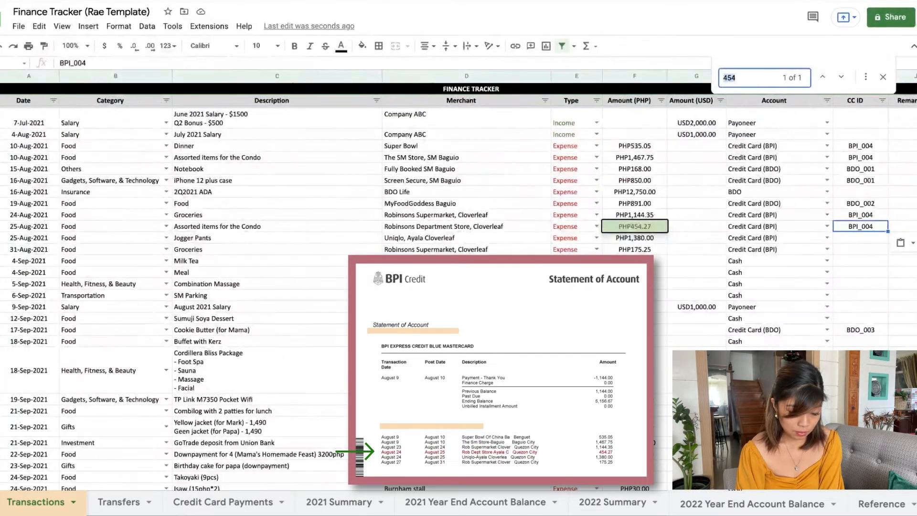
text(1,380)
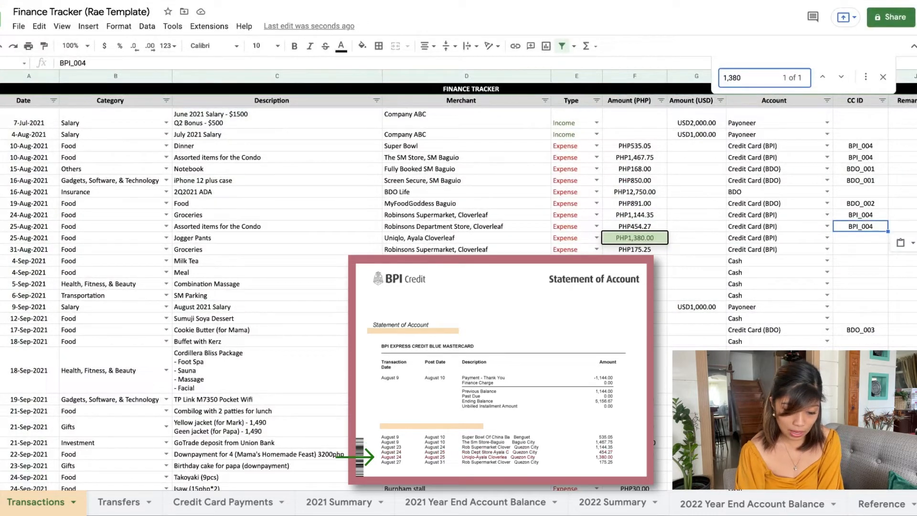
click(859, 239)
key(ctrl+v)
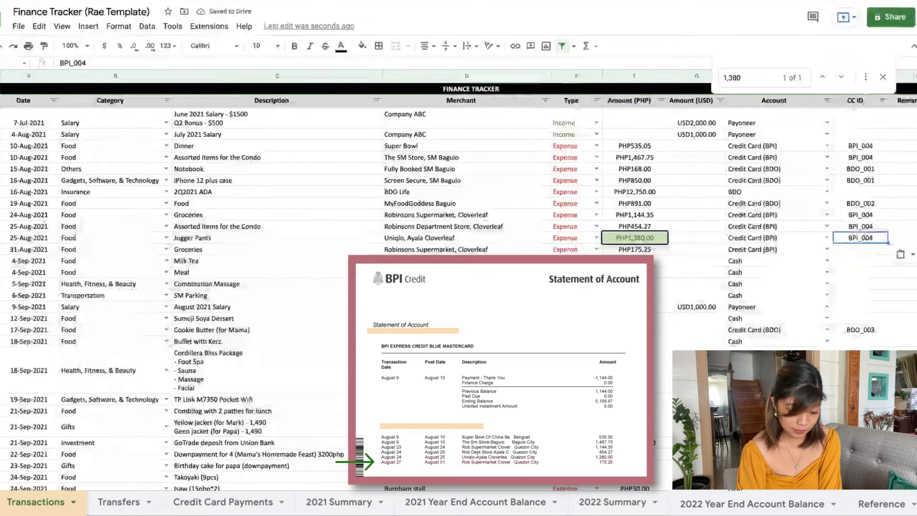
Find the 175 groceries purchase of 31-Aug-2021 and set its CC ID to BPI_004
key(ctrl+f)
text(175)
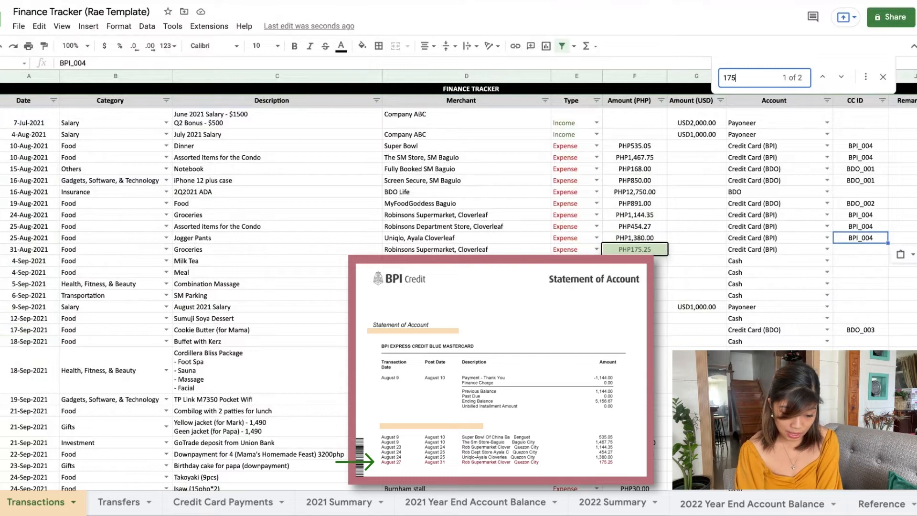
click(866, 249)
key(ctrl+v)
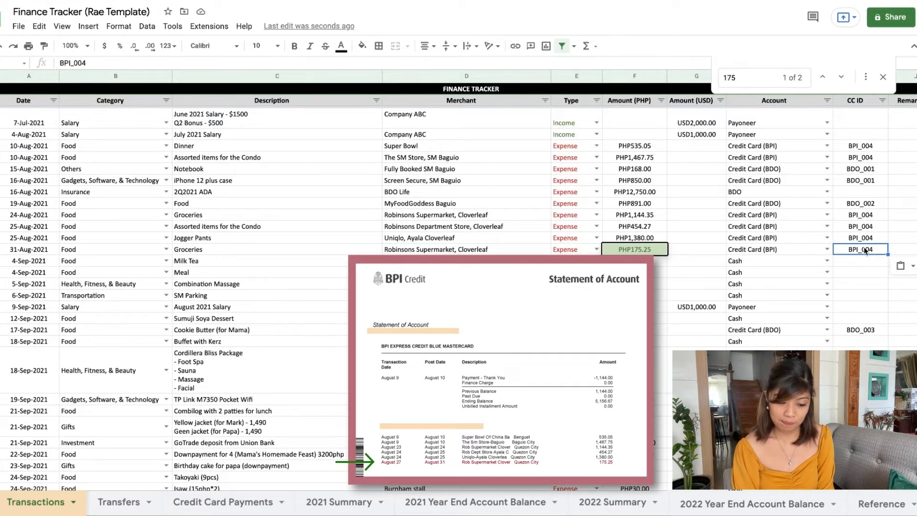
Filter the transactions to CC ID BPI_004 only and select their PHP amounts to check the total against the statement
click(882, 100)
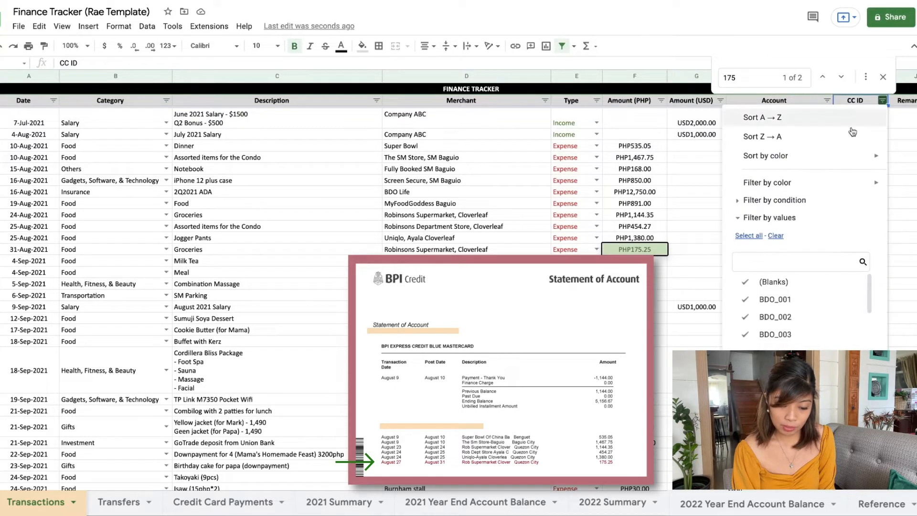
click(776, 236)
scroll(786, 302, down, 1)
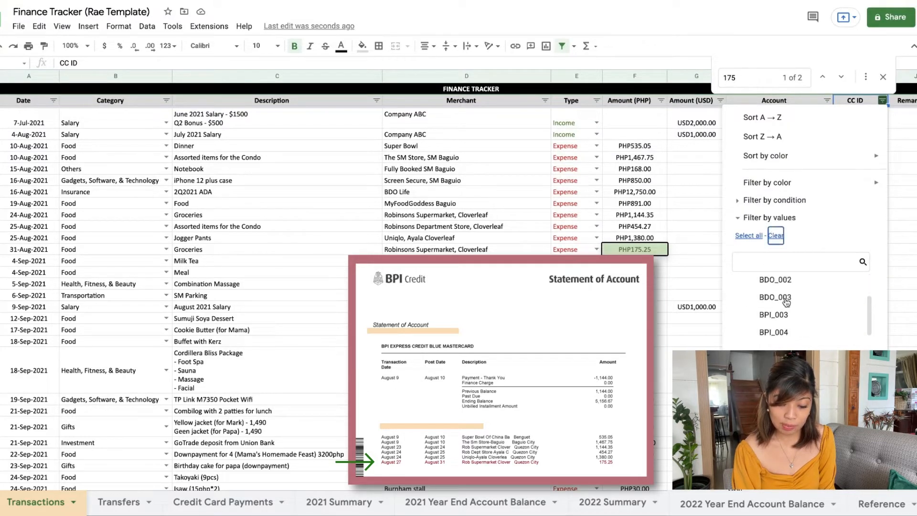
click(774, 333)
click(864, 373)
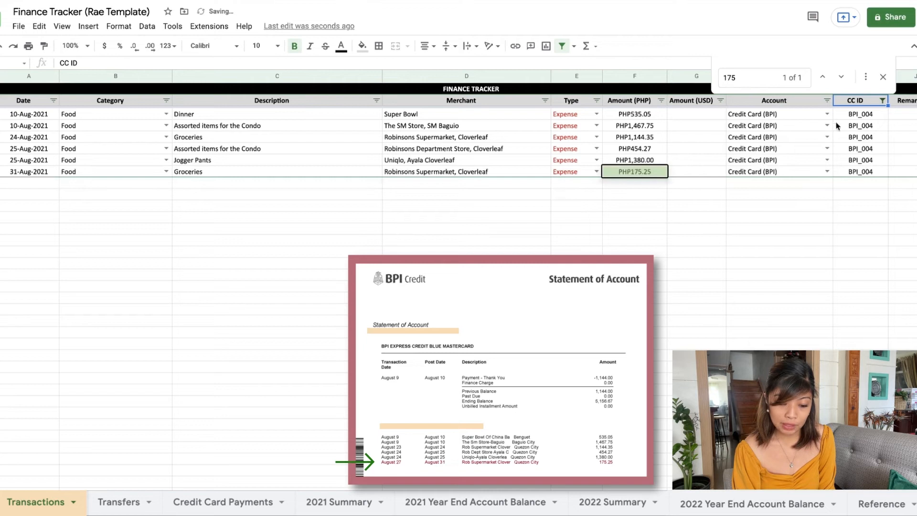
drag(640, 115, 636, 175)
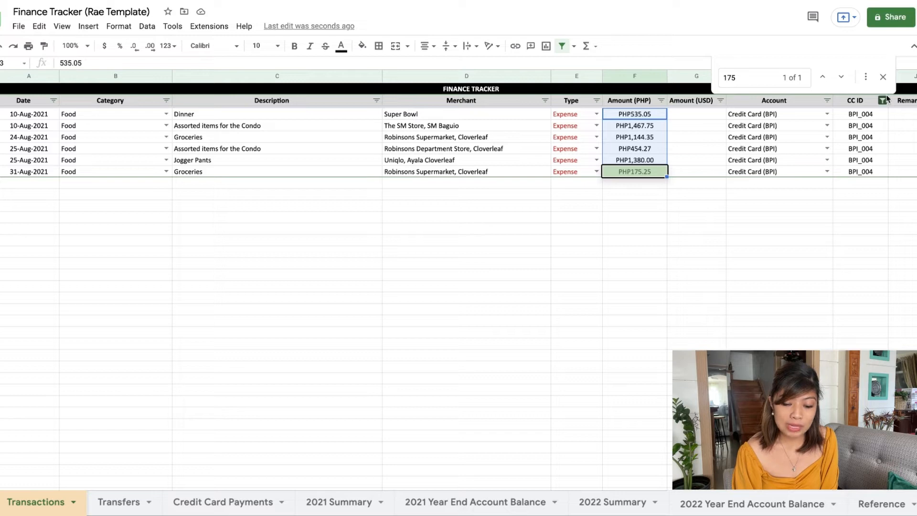
Reset the CC ID filter to include all values and close the search
click(883, 100)
click(749, 235)
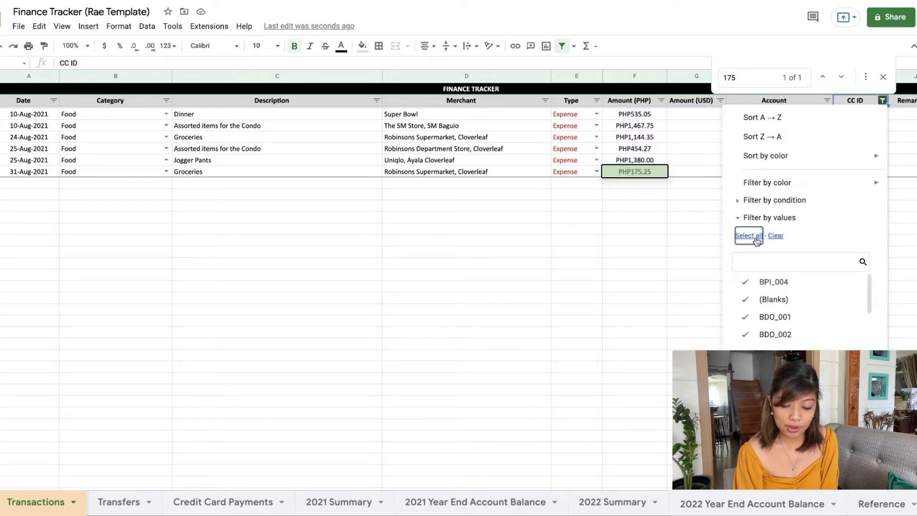
click(861, 370)
click(884, 78)
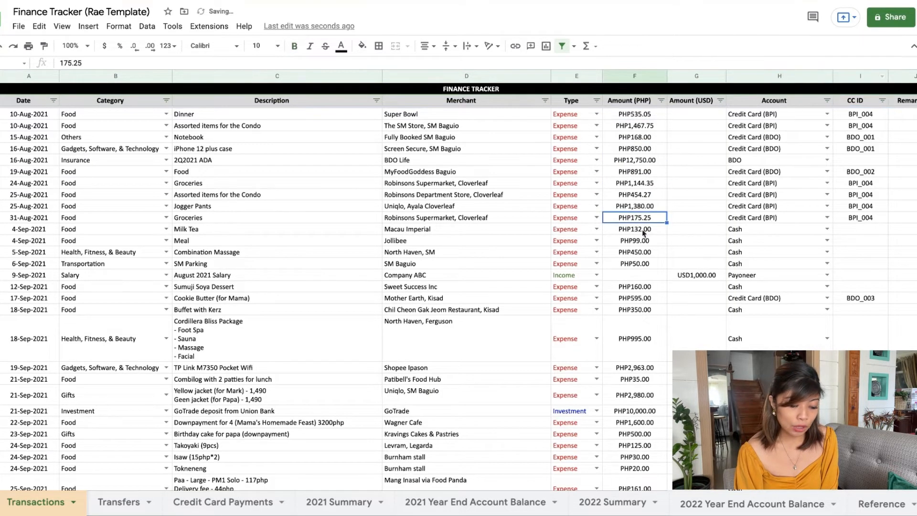
In the Credit Card Payments sheet, copy the BPI BILLER: BECC payment channel entry into the BPI_004 record's Thru cell
click(223, 502)
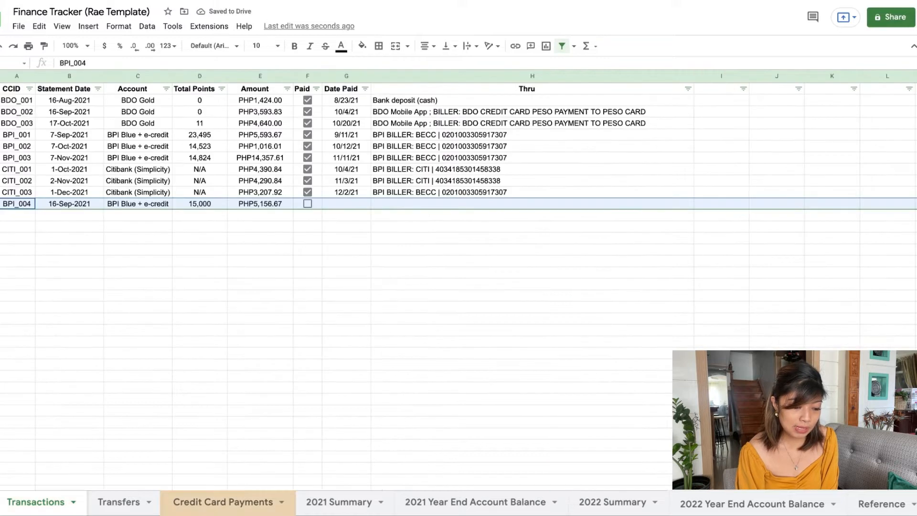
click(308, 228)
click(346, 205)
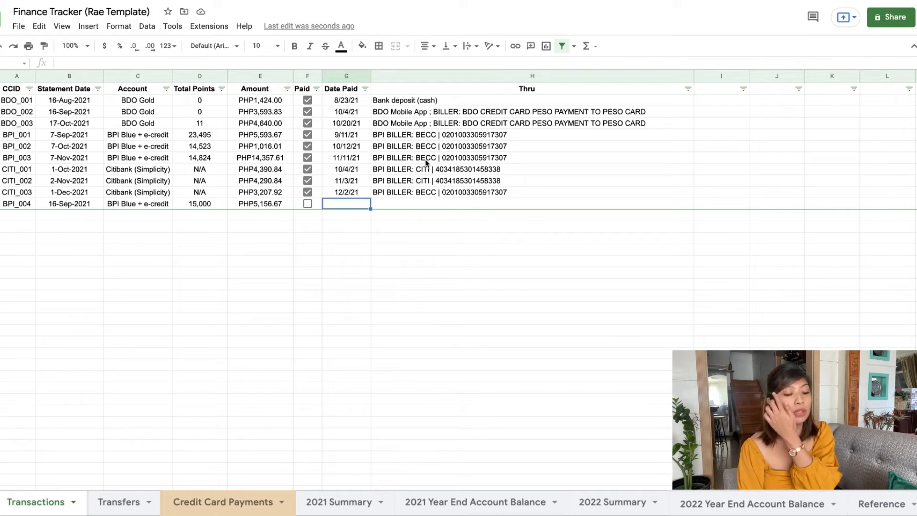
click(426, 136)
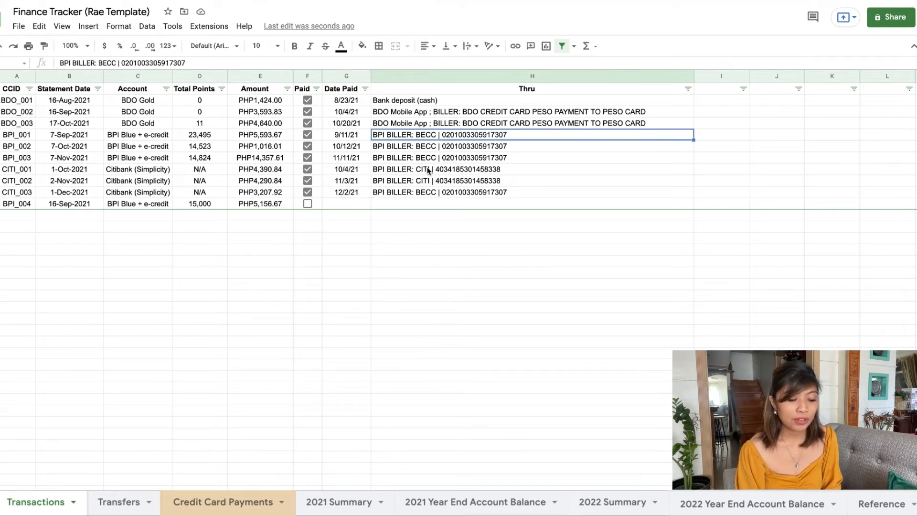
click(414, 193)
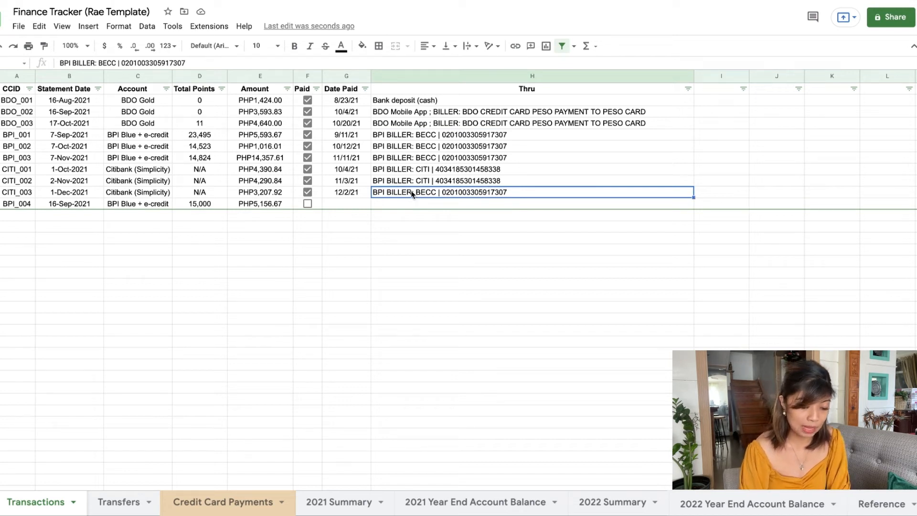
key(super+c)
click(413, 203)
key(super+v)
click(373, 189)
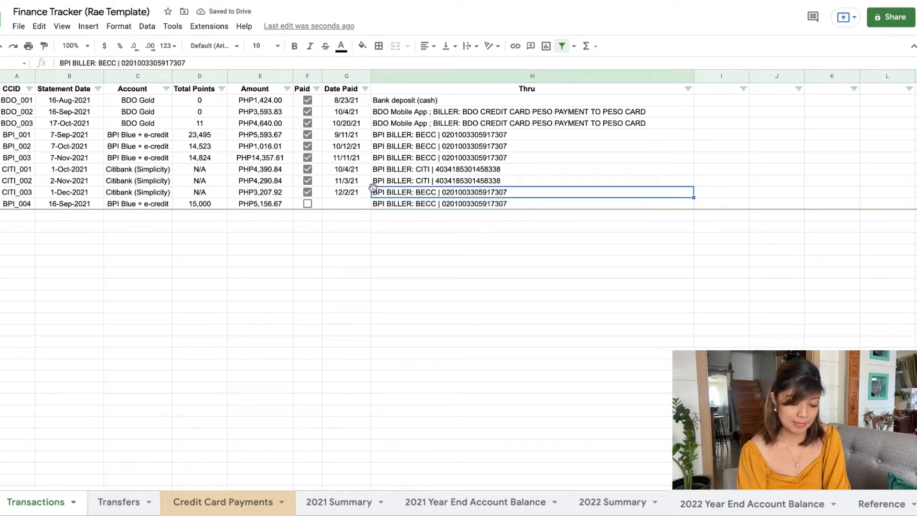
Set the BPI_004 record's date paid to 9/16/21 and mark it as paid
click(330, 206)
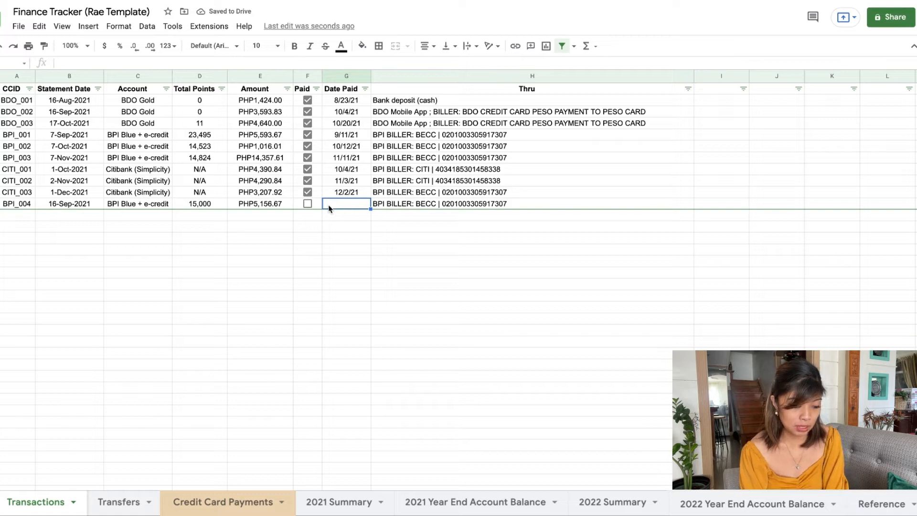
text(9)
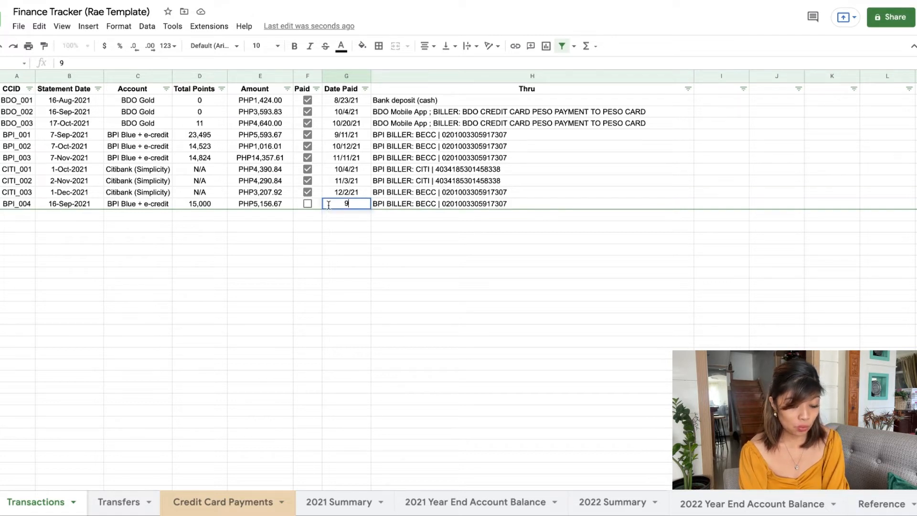
text(/16/)
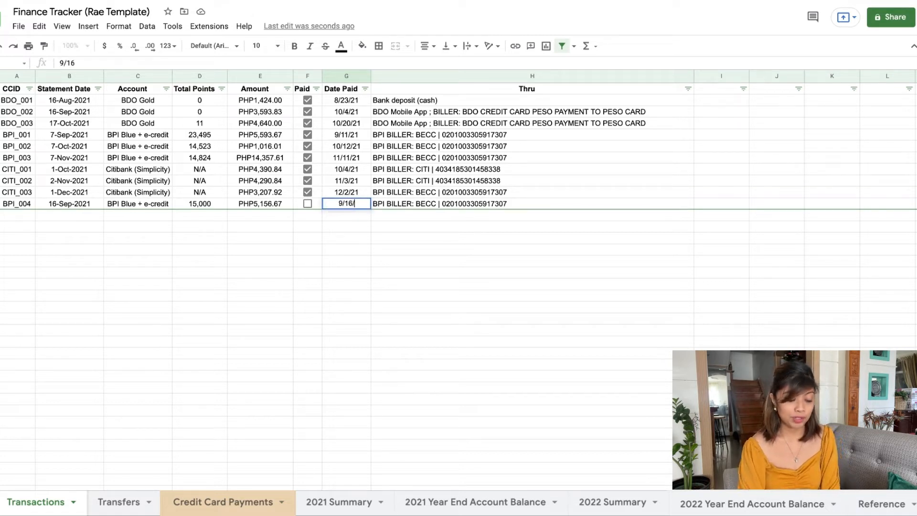
text(21)
key(Return)
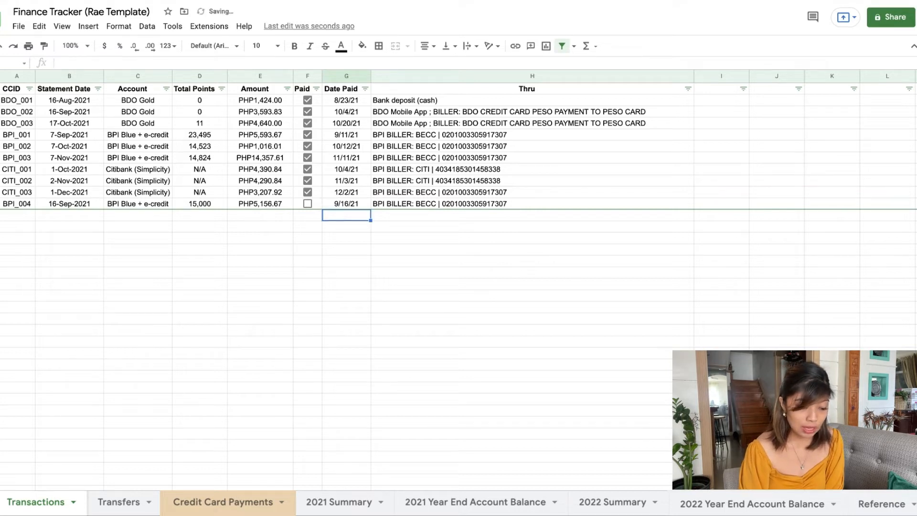
key(Up)
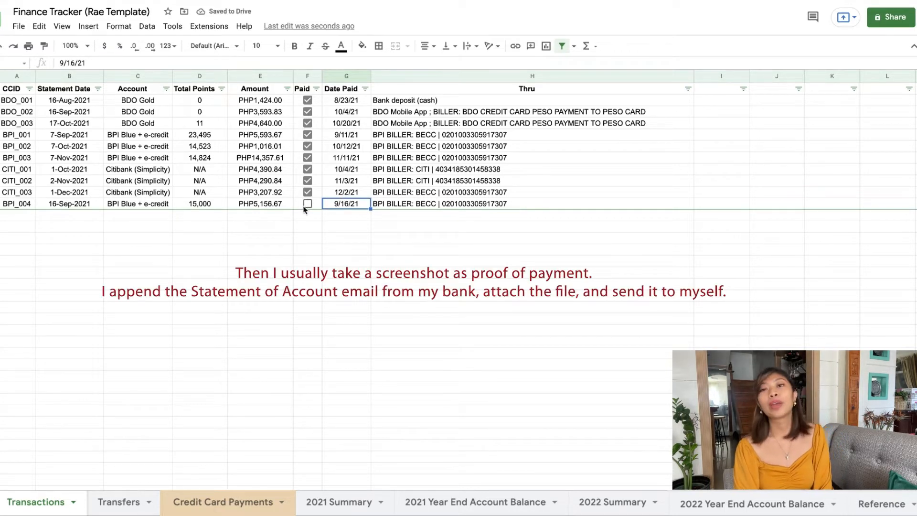
click(308, 204)
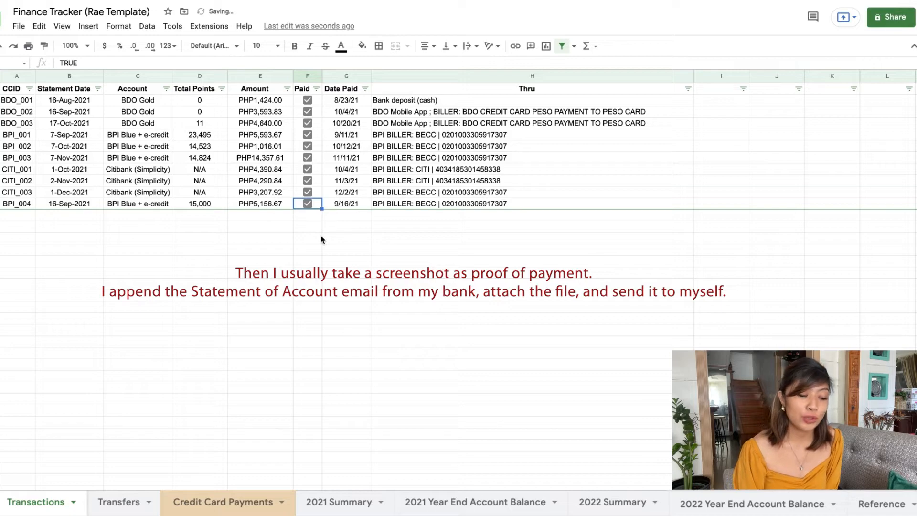
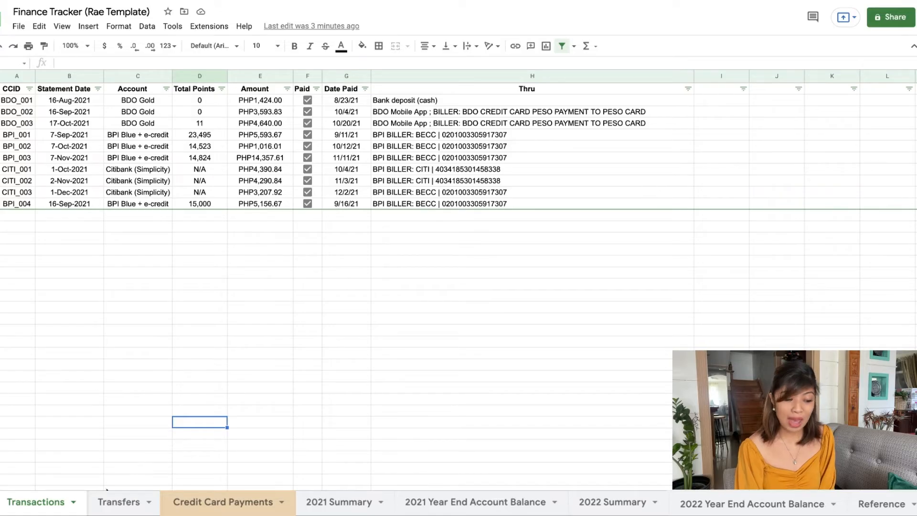
Examine the PHP section of the 2021 Summary sheet: monthly income, total income, expenses and investment, and the balance formula
click(36, 502)
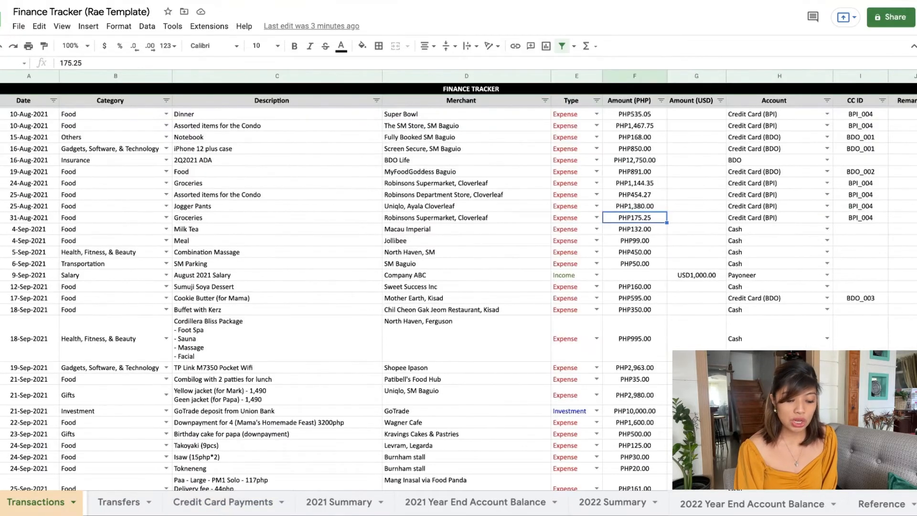
click(339, 502)
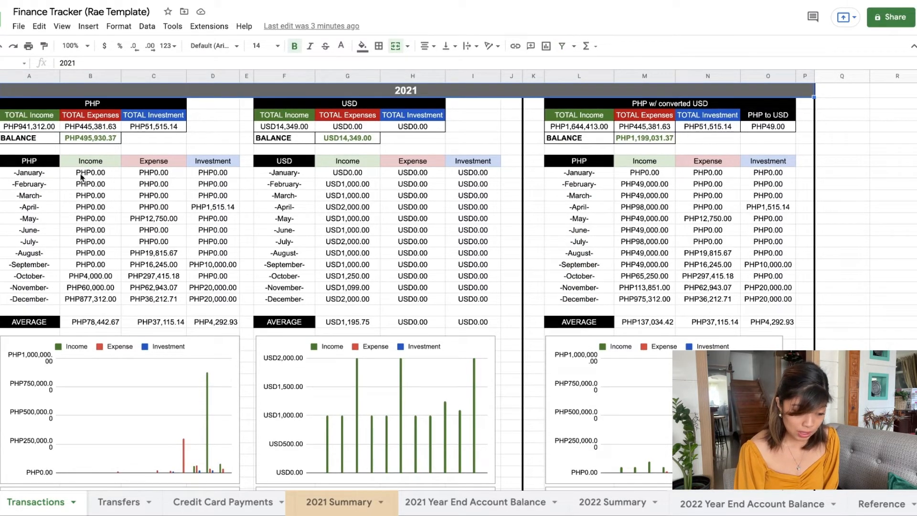
drag(85, 175, 89, 301)
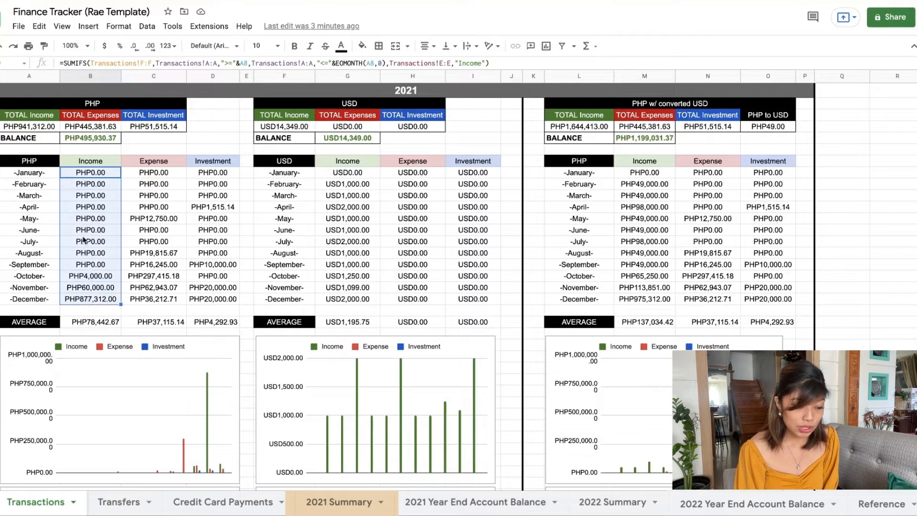
click(82, 175)
click(88, 140)
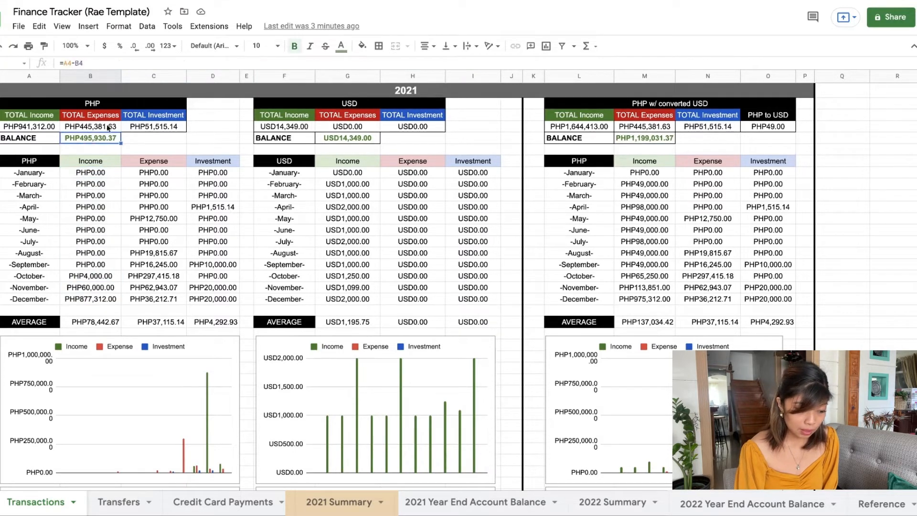
click(154, 139)
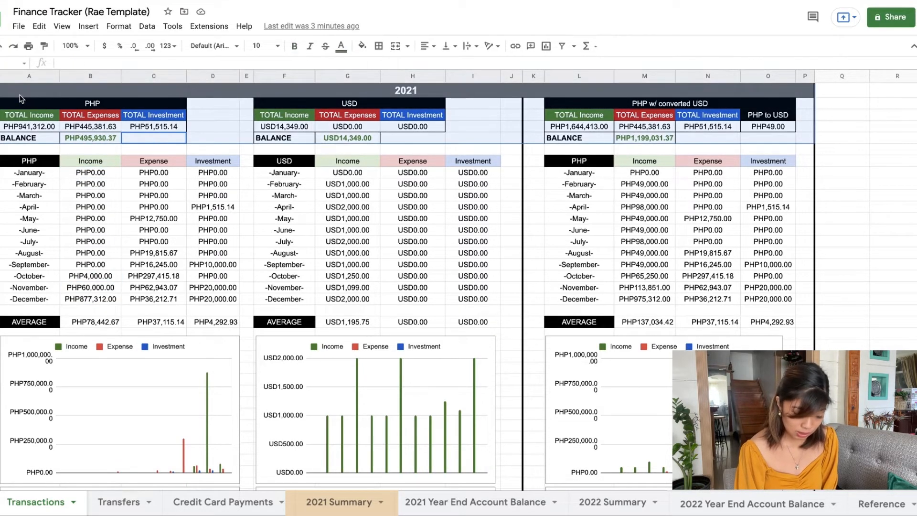
click(29, 114)
click(94, 114)
click(160, 116)
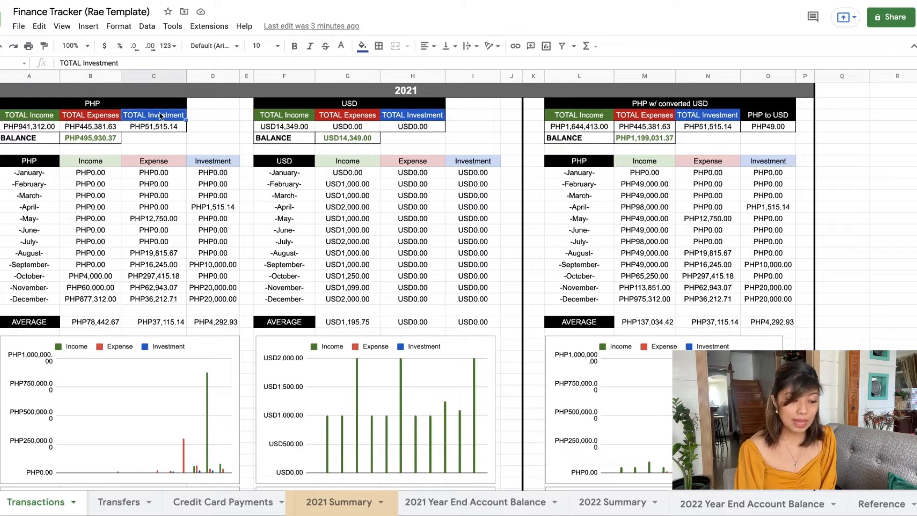
click(150, 142)
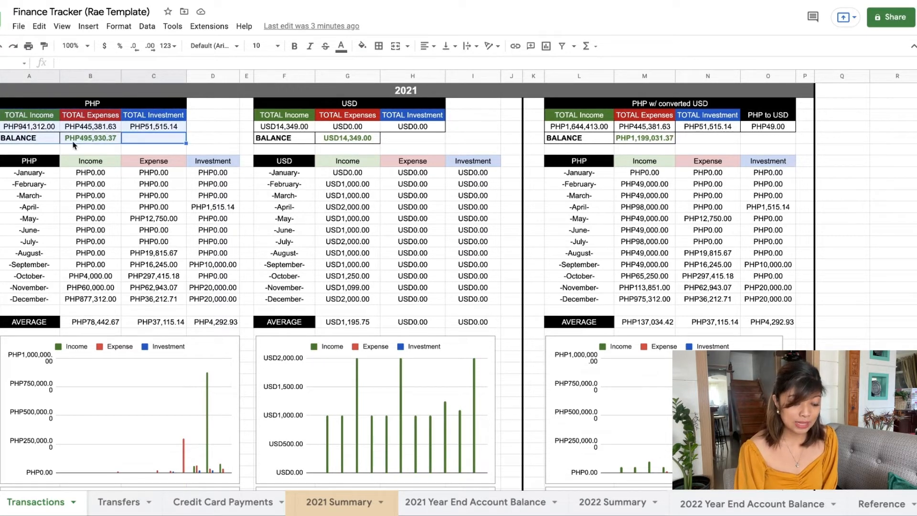
click(86, 138)
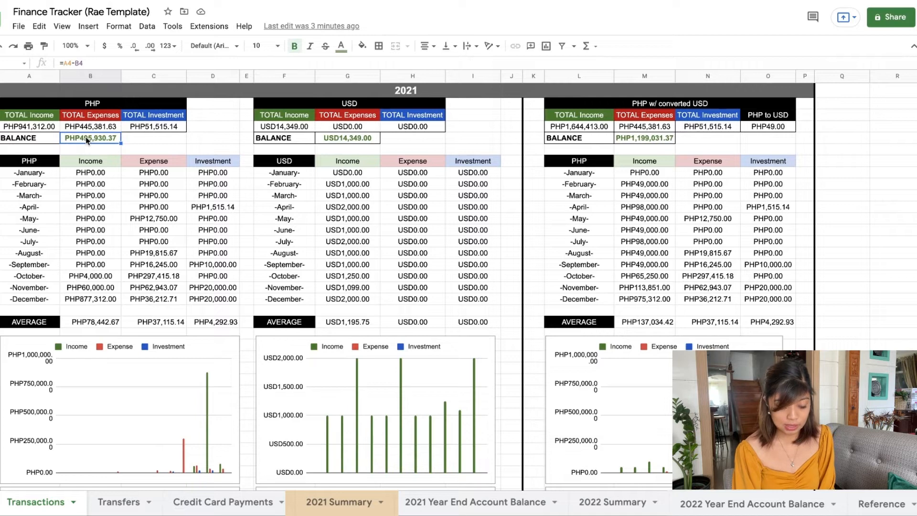
Examine the PHP section's total expenses, balance and January income formulas and the average income, expense and investment calculations
click(90, 130)
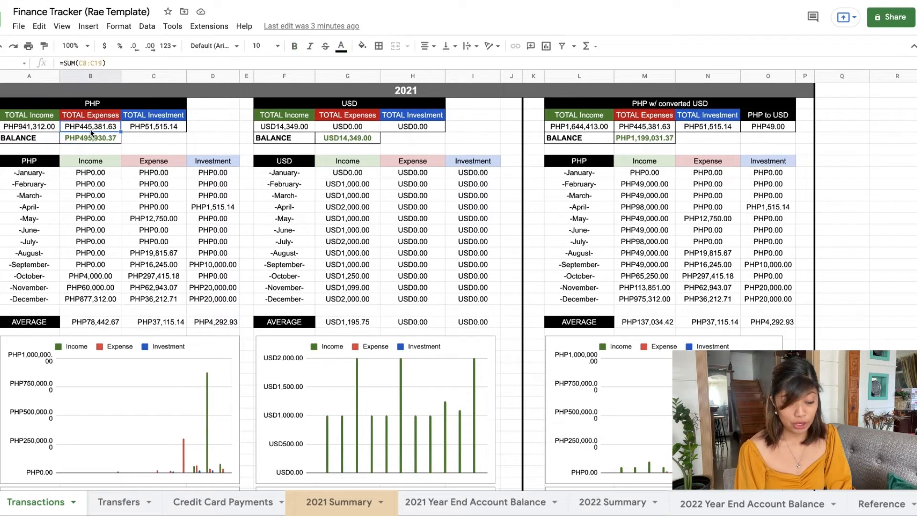
click(100, 143)
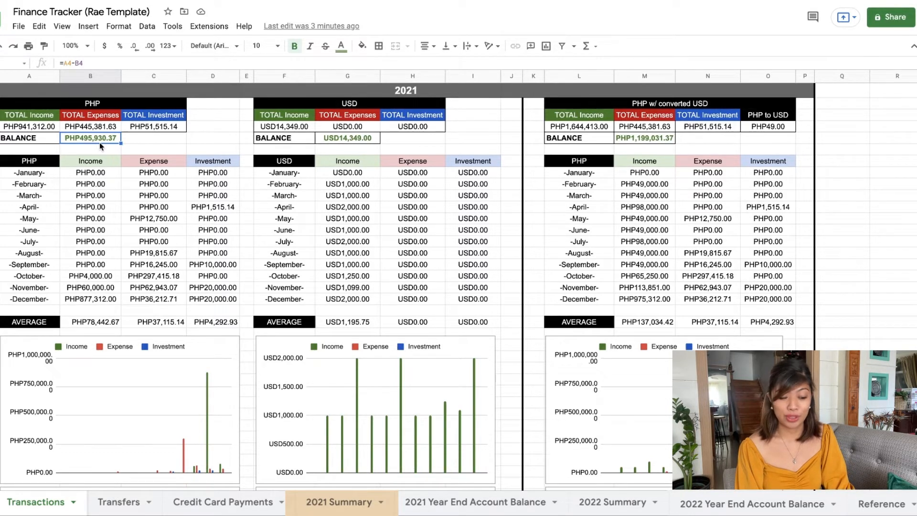
click(91, 171)
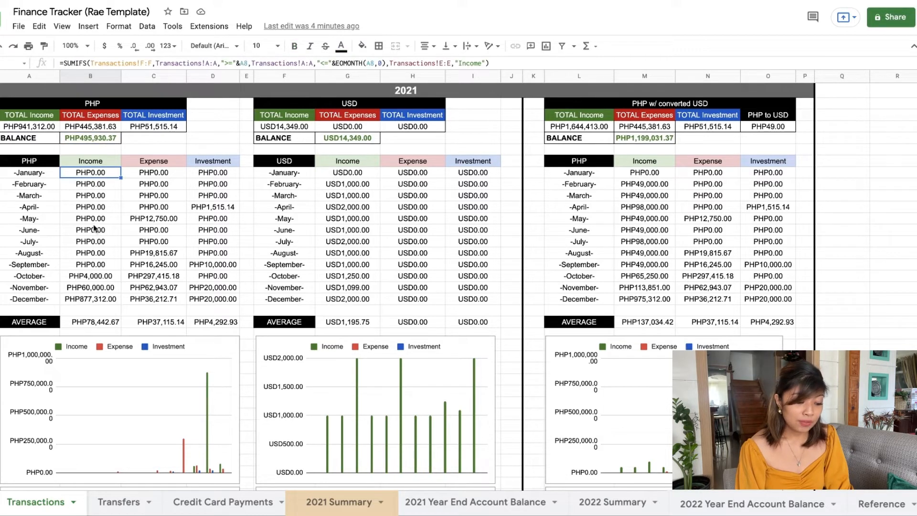
click(84, 324)
click(167, 325)
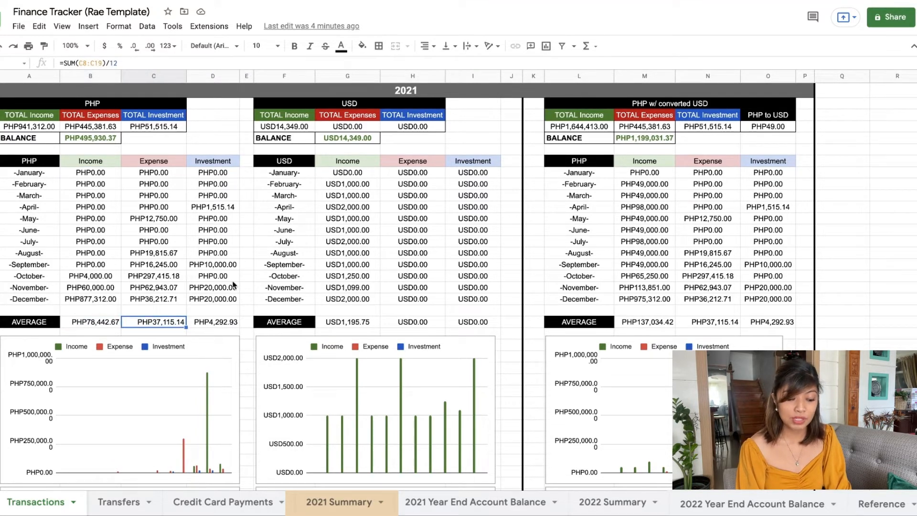
click(216, 325)
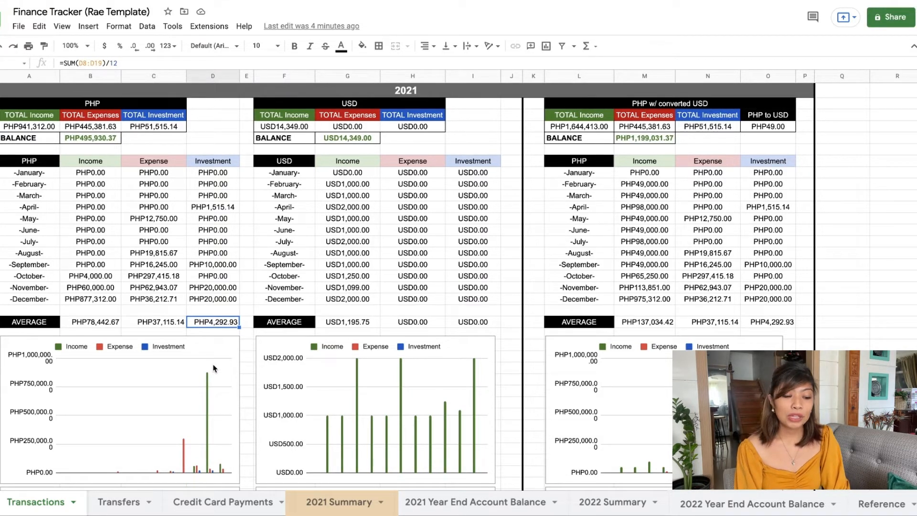
Review the USD section of the 2021 Summary: its totals, monthly figures, averages and charts
click(342, 117)
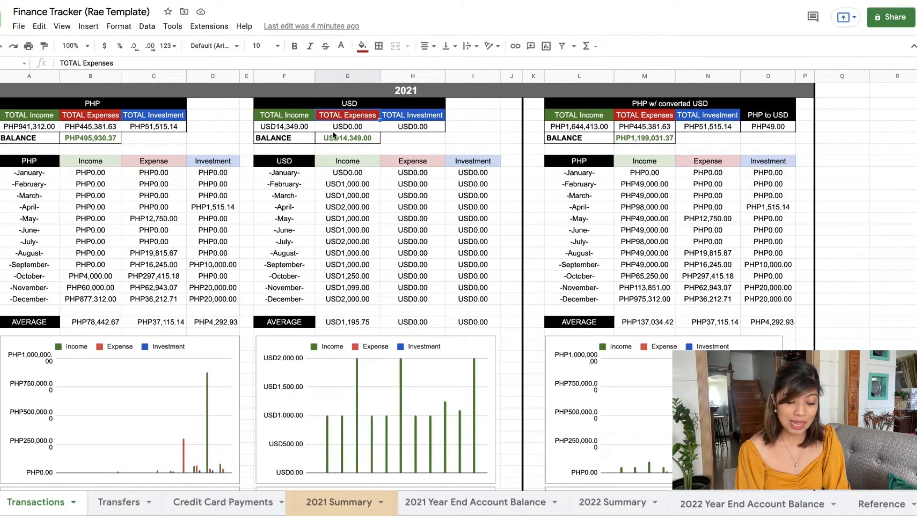
drag(289, 166, 483, 327)
click(480, 323)
scroll(470, 339, down, 3)
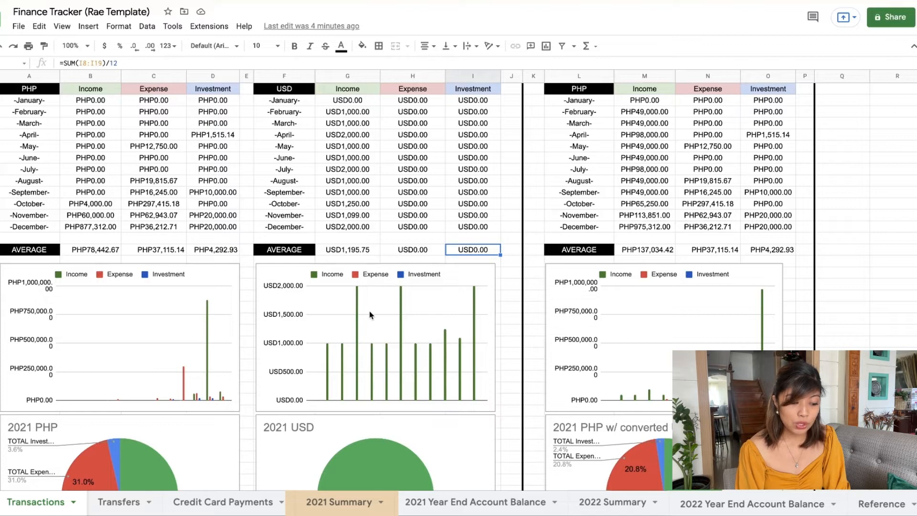
scroll(369, 311, up, 3)
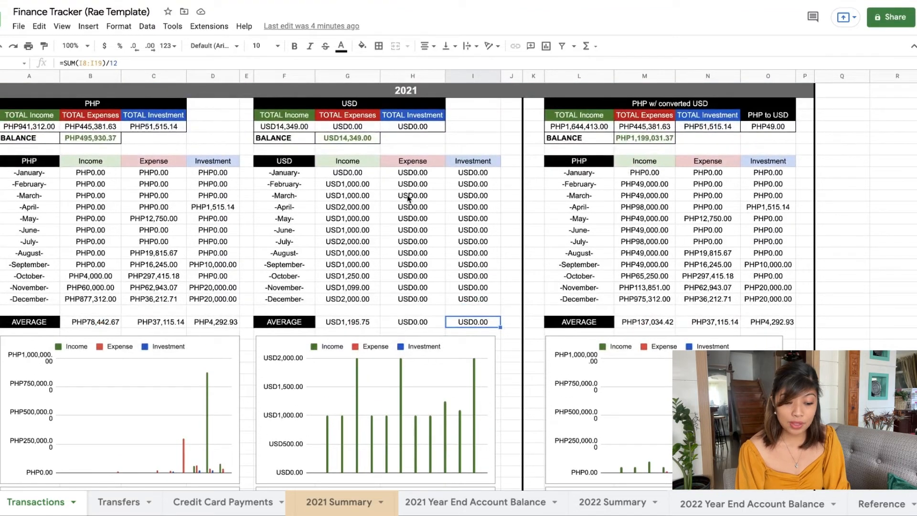
Examine the PHP w/ converted USD section: the formulas for total income, expenses, investment, balance and monthly income
drag(534, 76, 799, 75)
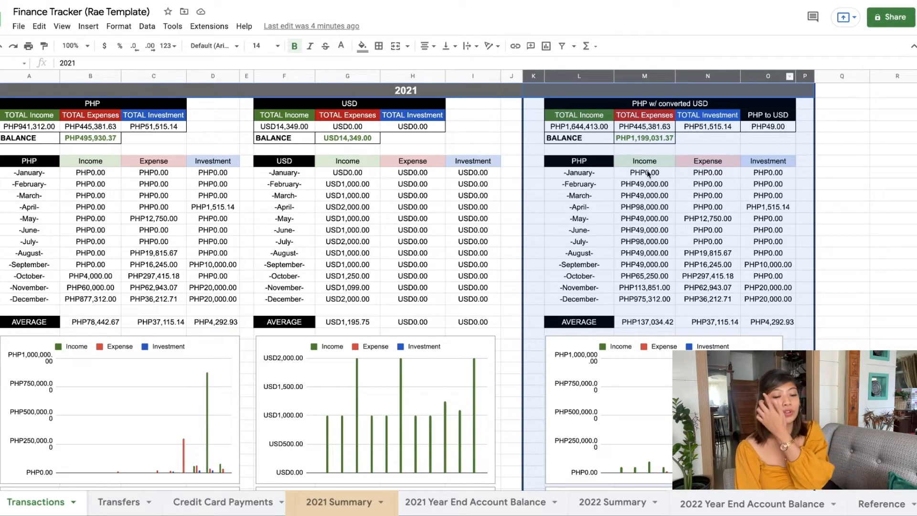
click(646, 183)
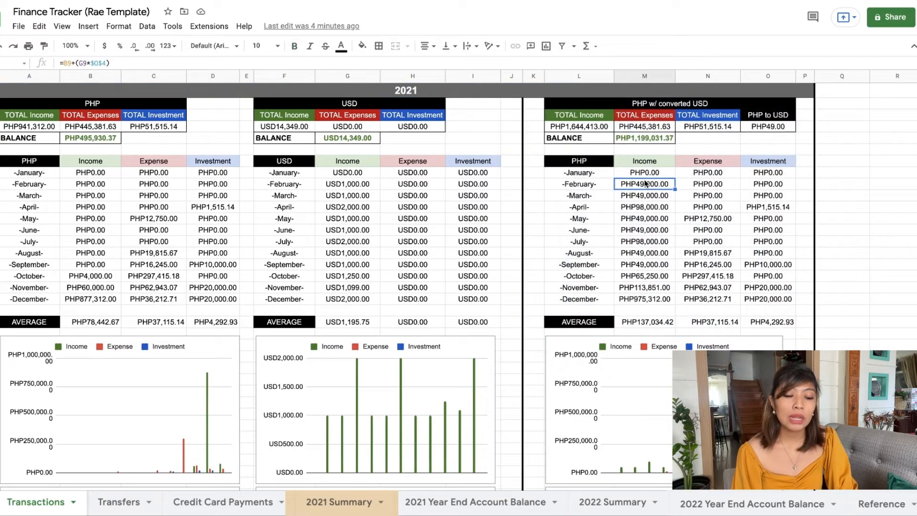
click(582, 129)
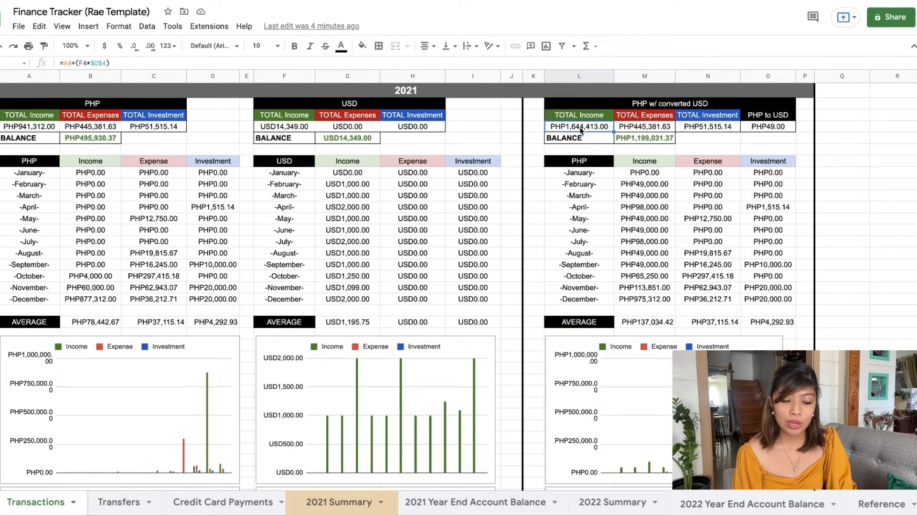
click(655, 130)
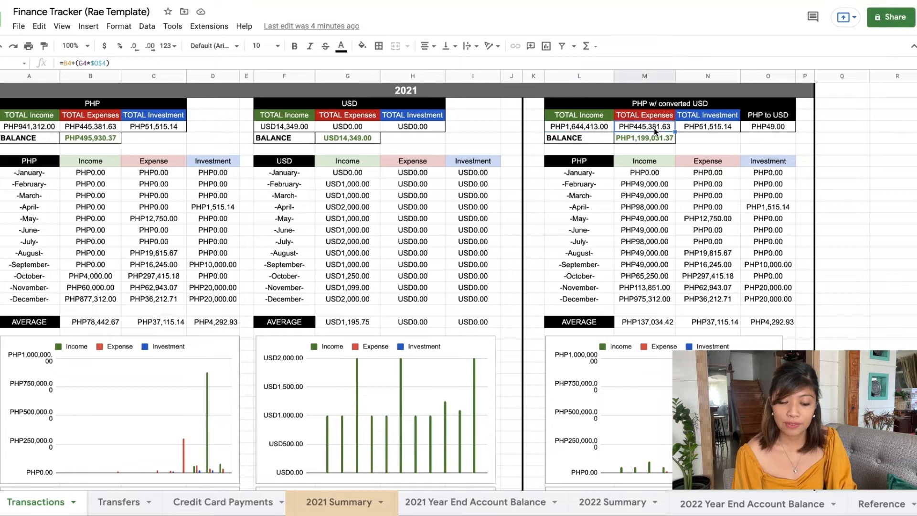
click(711, 130)
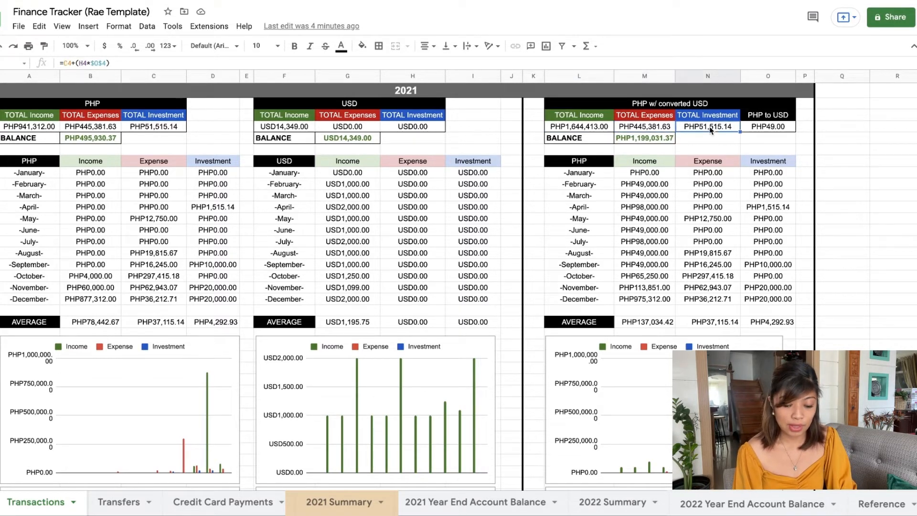
click(658, 141)
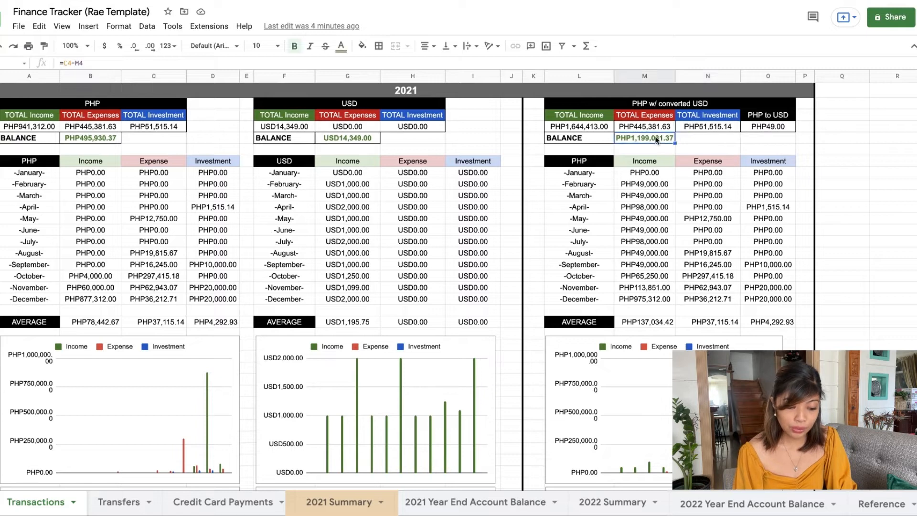
click(474, 91)
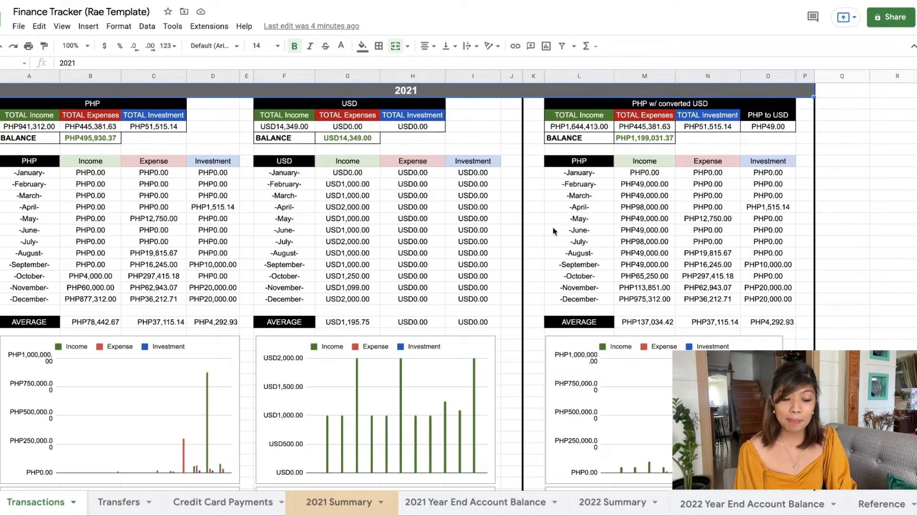
click(658, 140)
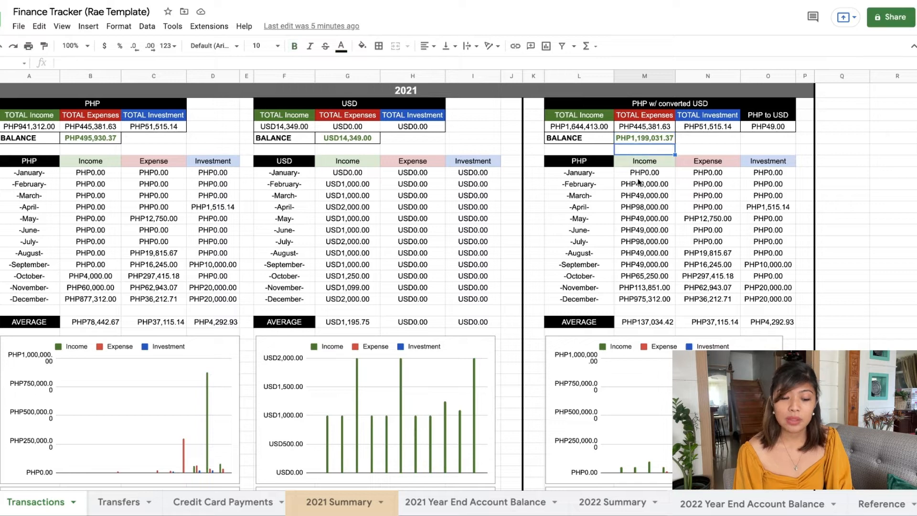
drag(643, 173, 643, 296)
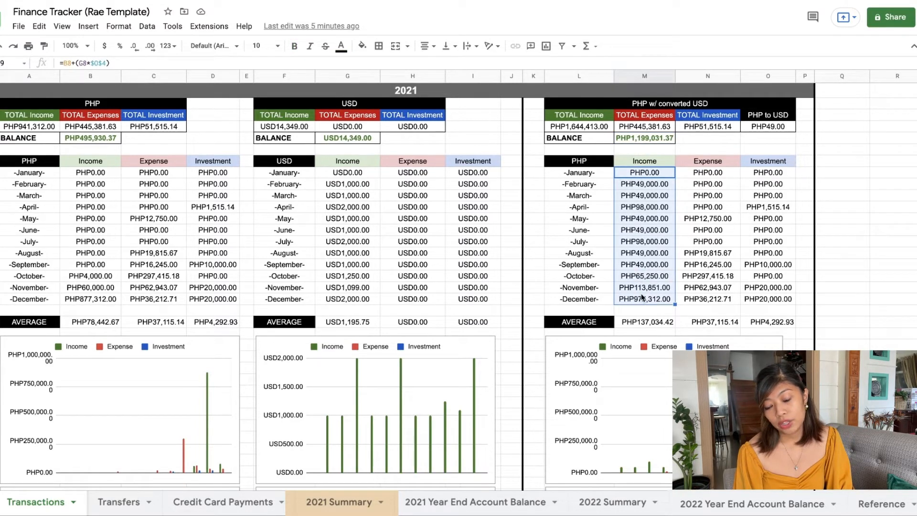
click(654, 278)
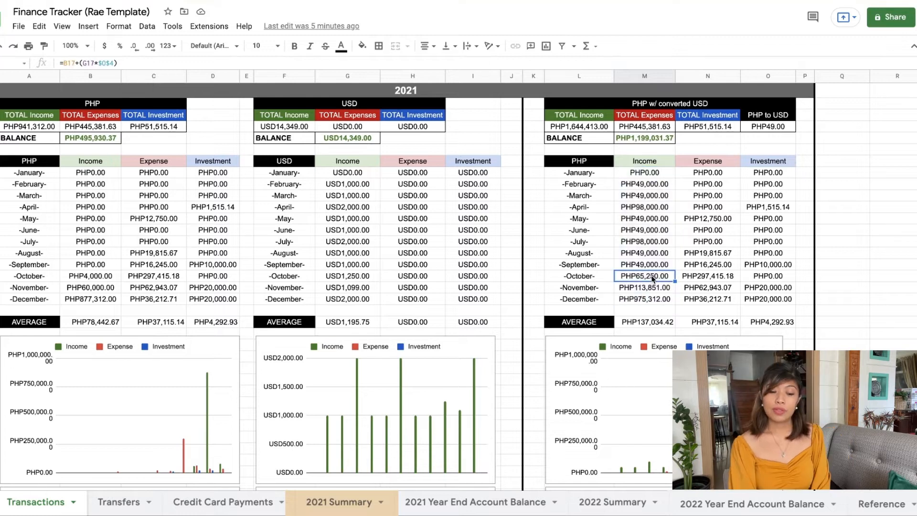
Set the PHP to USD conversion rate to 50 and check the balance in the converted section
click(762, 130)
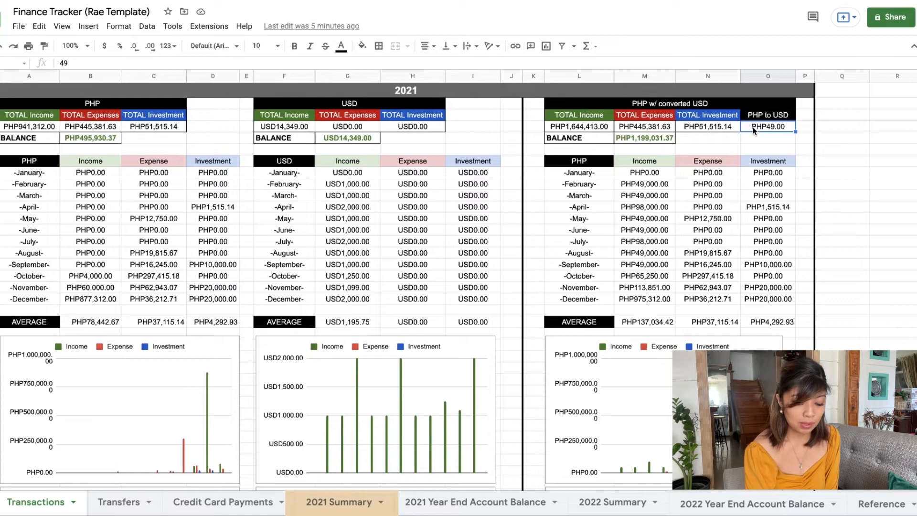
text(50)
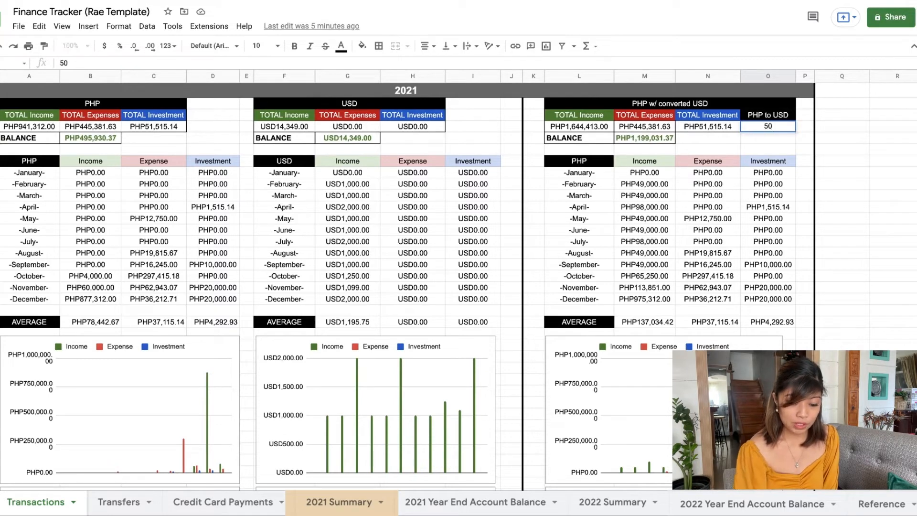
key(Return)
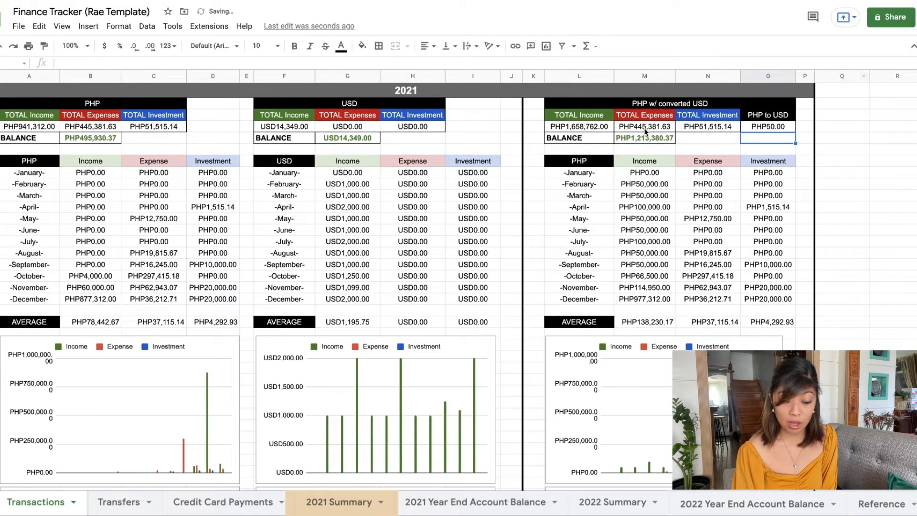
click(650, 145)
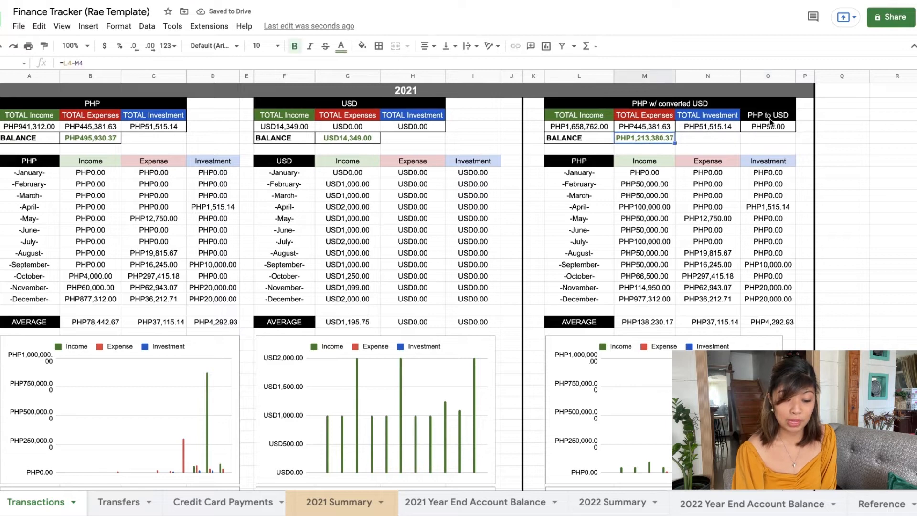
Return the PHP to USD conversion rate to 49 and recheck the converted balance
click(759, 130)
text(49)
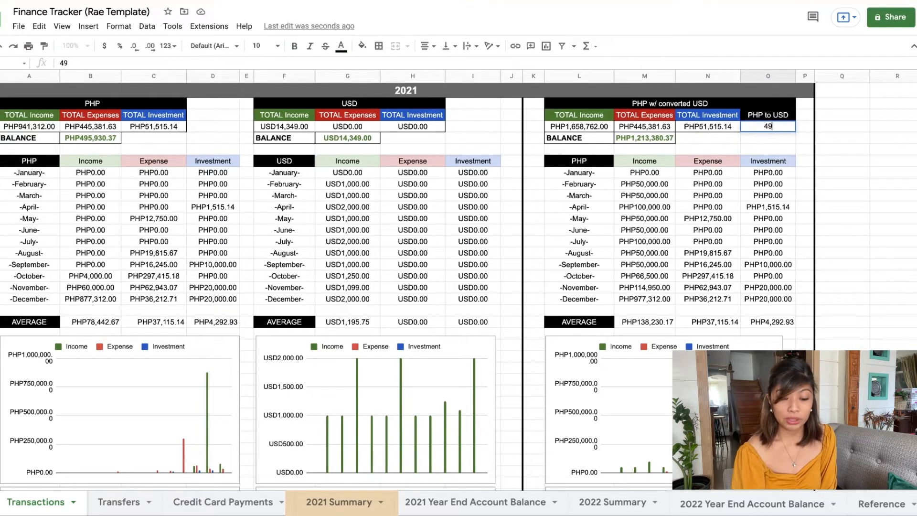
key(Return)
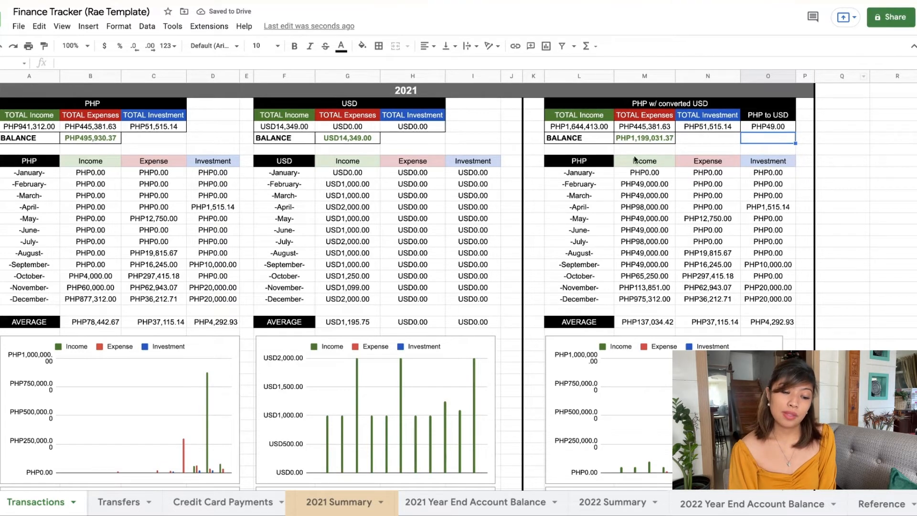
click(629, 139)
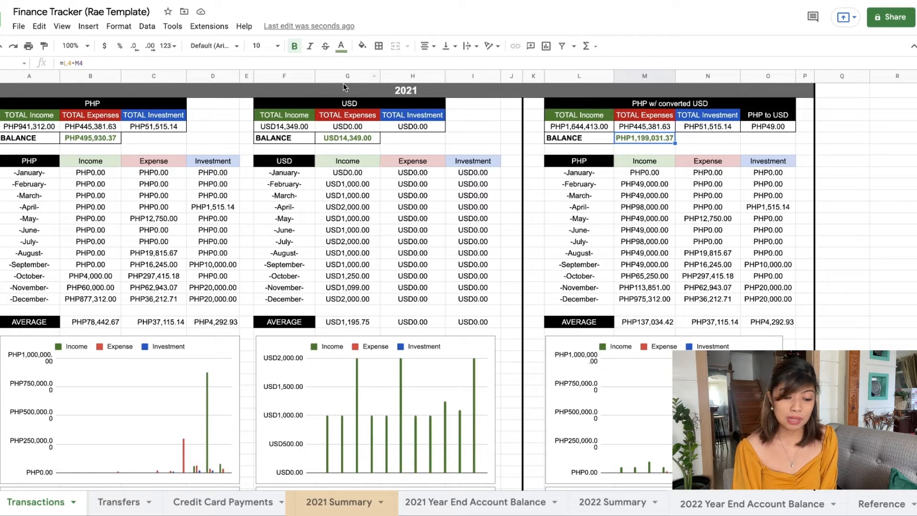
Inspect the January USD expense formula and the January and November income formulas in the converted section
click(417, 174)
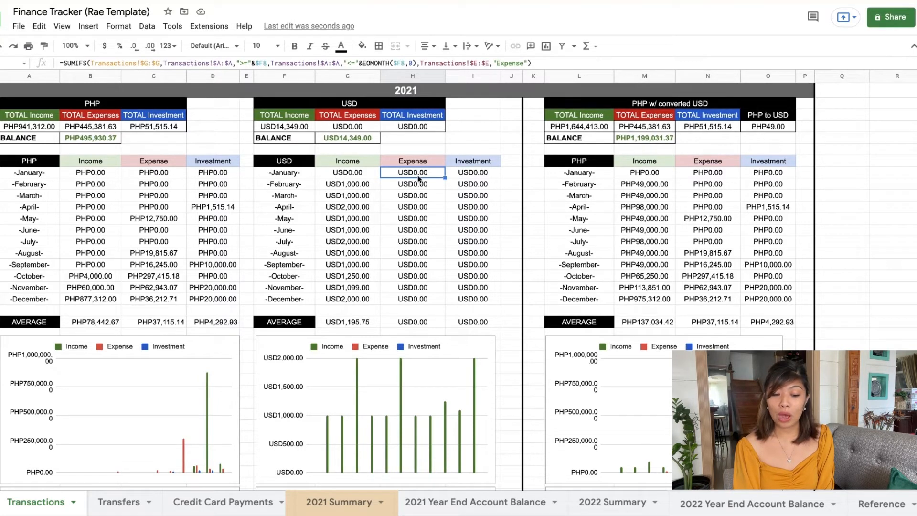
click(643, 174)
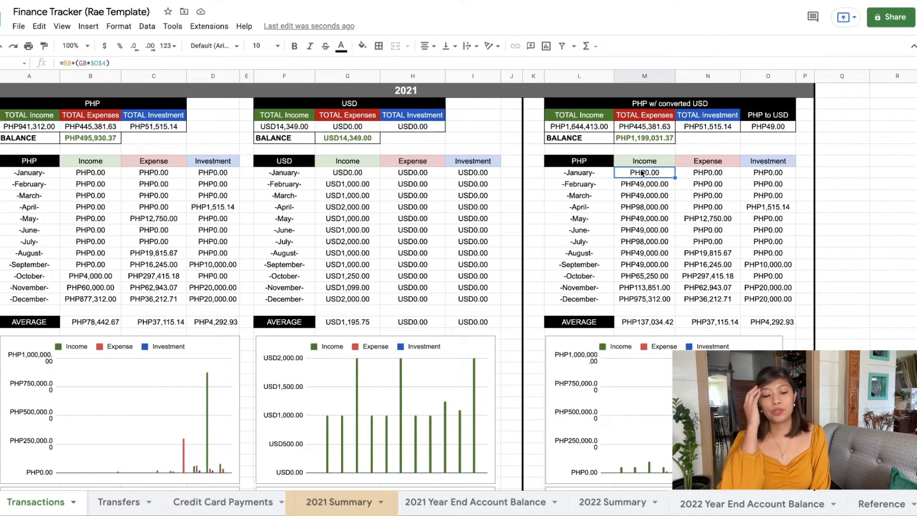
click(645, 287)
Review the 2021 bar charts and the PHP, USD and PHP w/ converted USD pie charts, including the 2022 Summary equivalents
scroll(344, 327, down, 3)
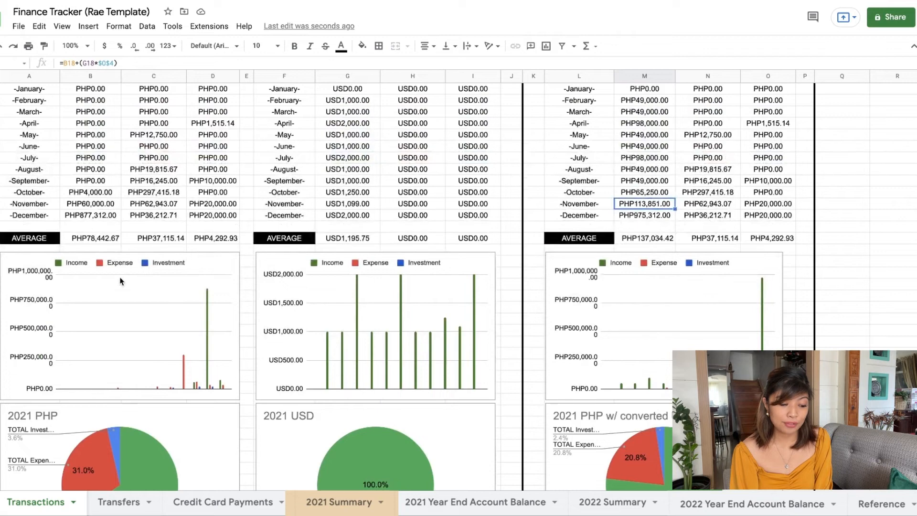
click(712, 328)
scroll(712, 328, down, 4)
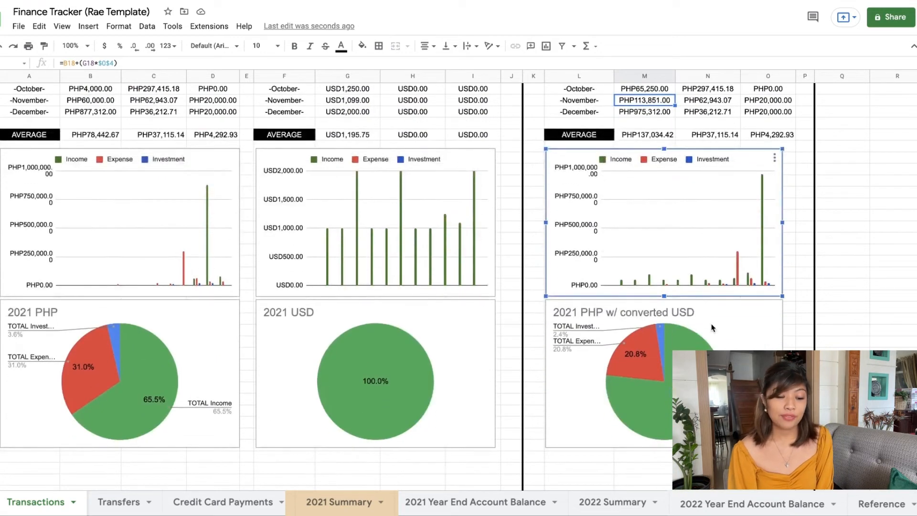
click(712, 328)
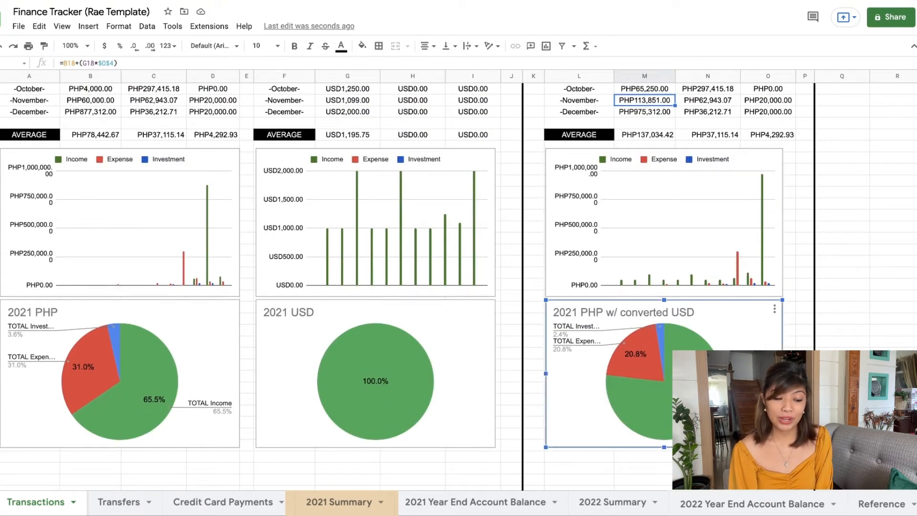
click(170, 430)
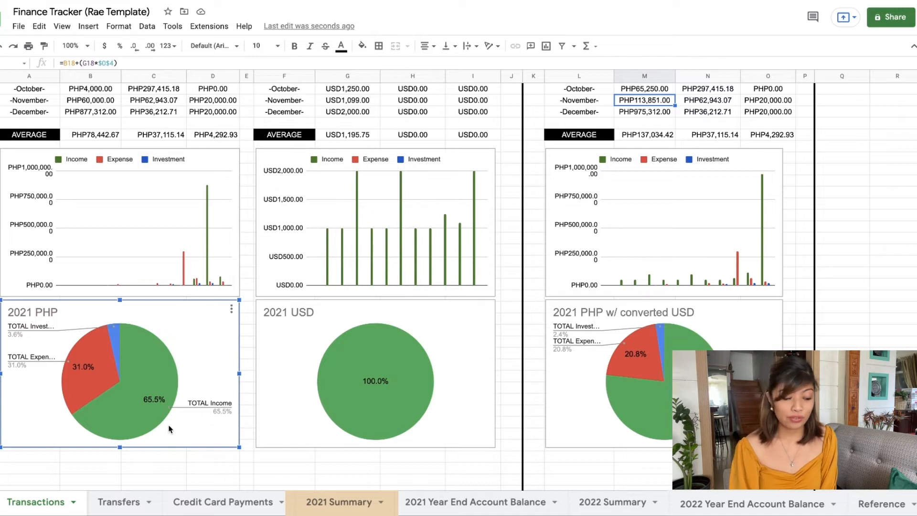
mouse_move(103, 382)
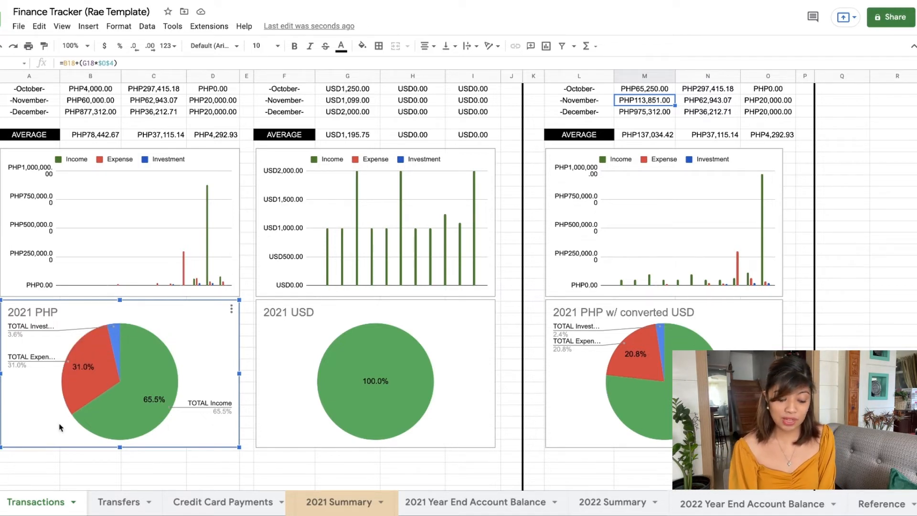
click(460, 425)
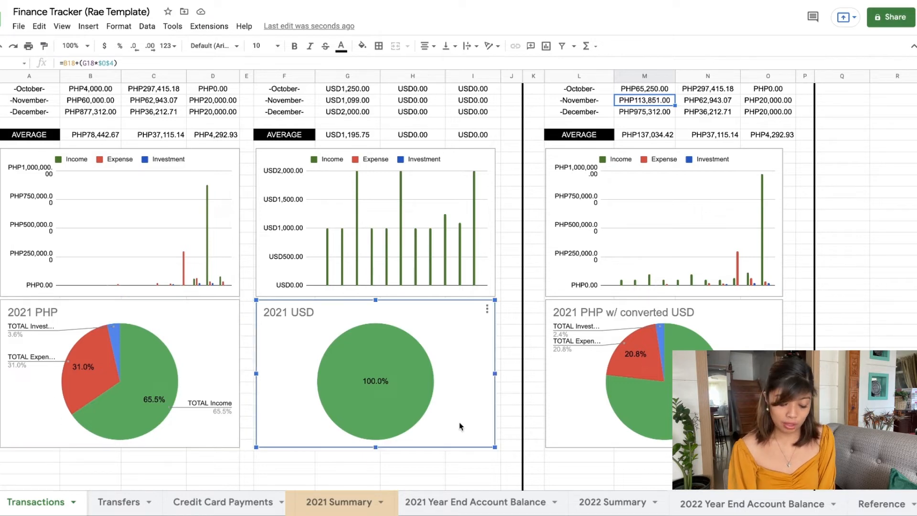
click(736, 416)
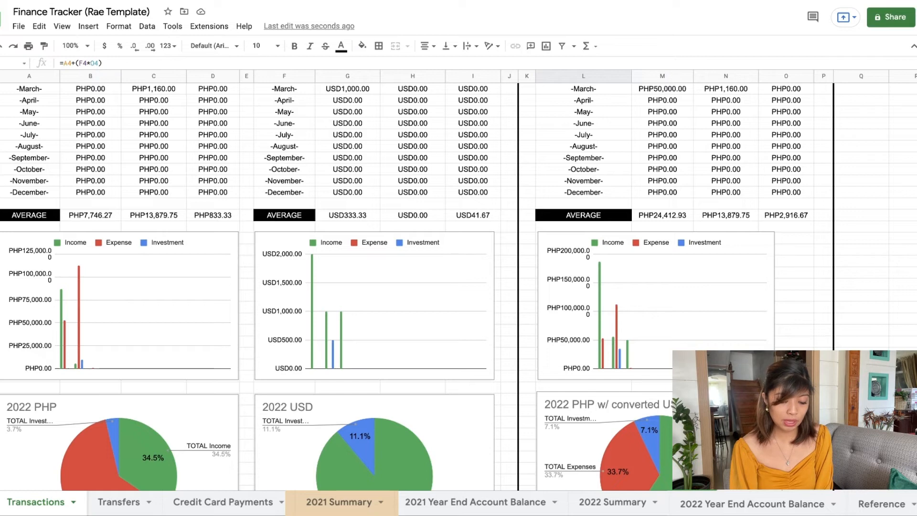
Examine the list of banks and the ending balance heading in the 2021 Year End Account Balance sheet
click(475, 502)
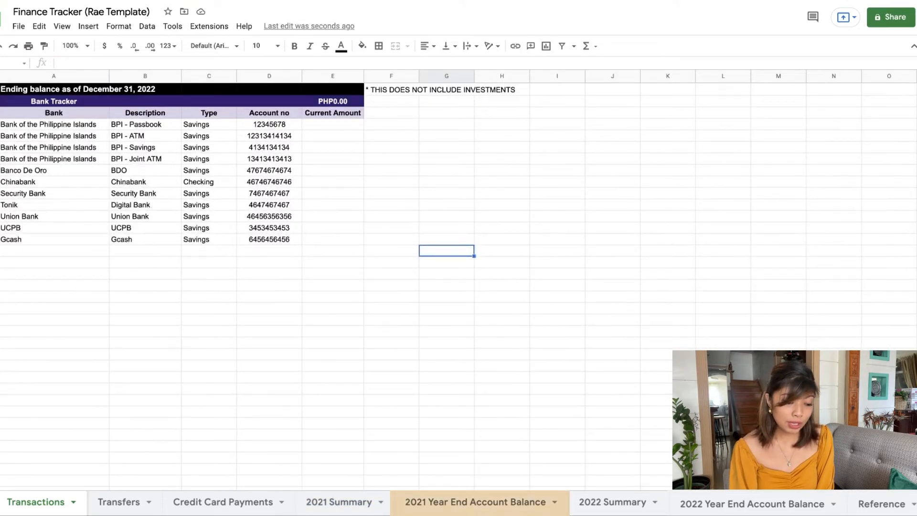
drag(53, 124, 28, 244)
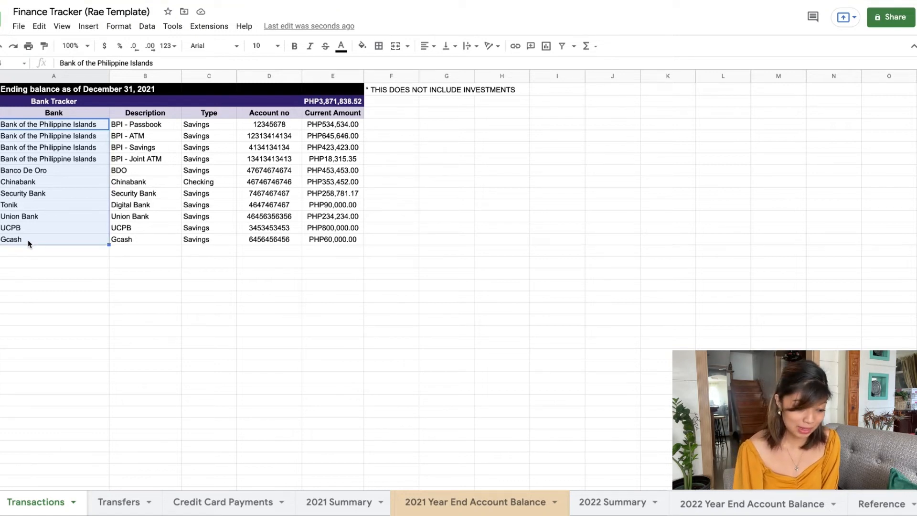
click(47, 206)
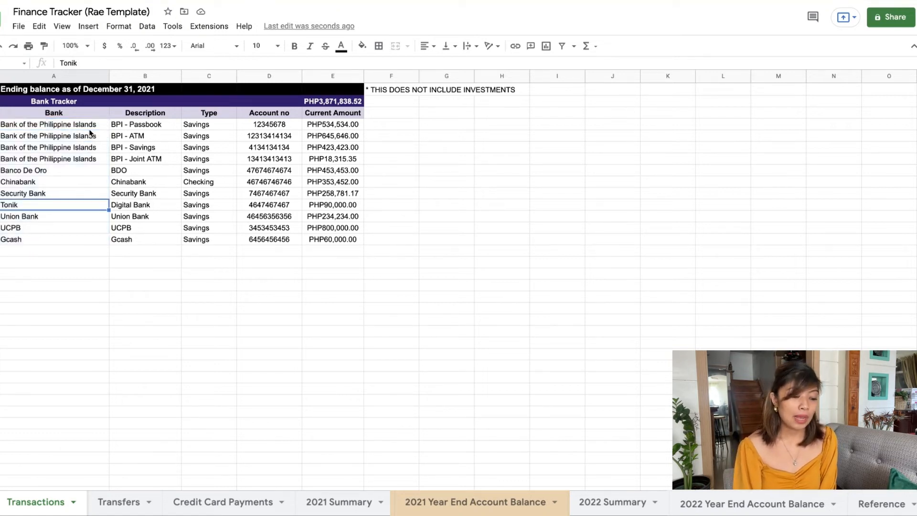
drag(72, 125, 21, 399)
click(56, 297)
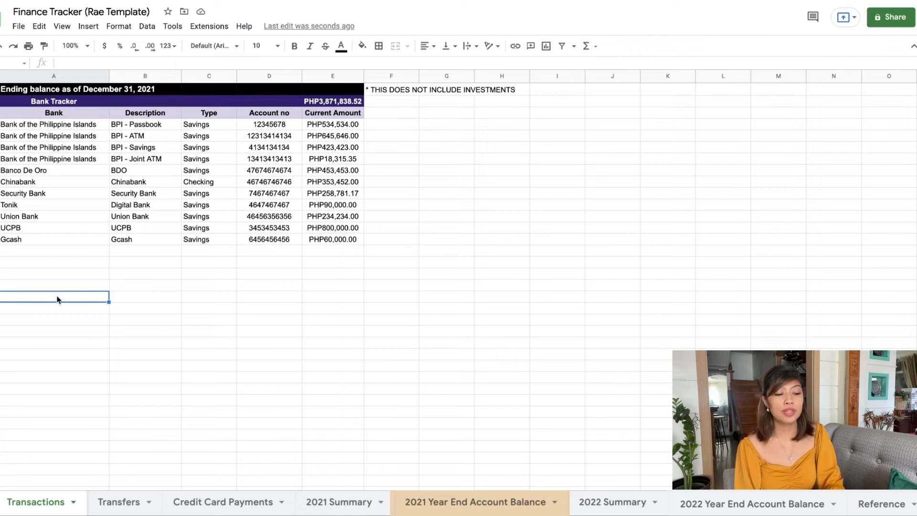
click(53, 91)
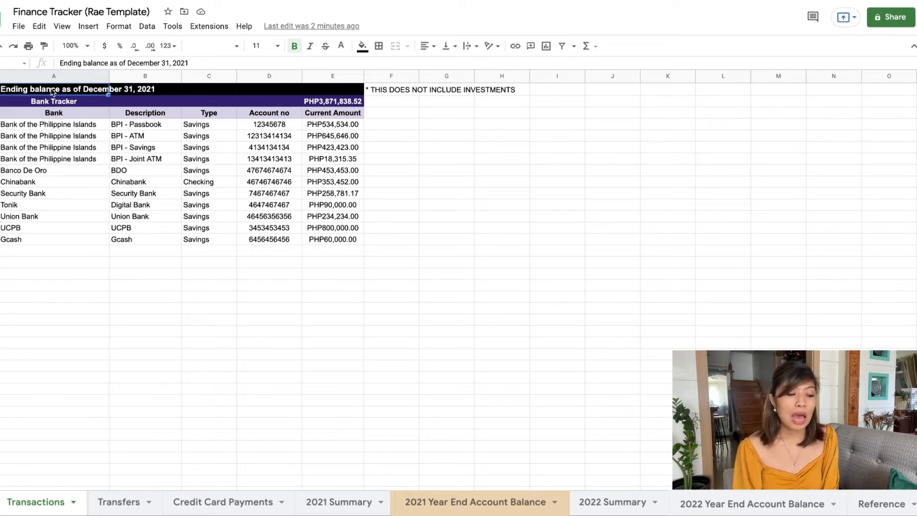
Inspect the BPI - Passbook row's description, account number and amount, as well as the Current Amount column
click(127, 128)
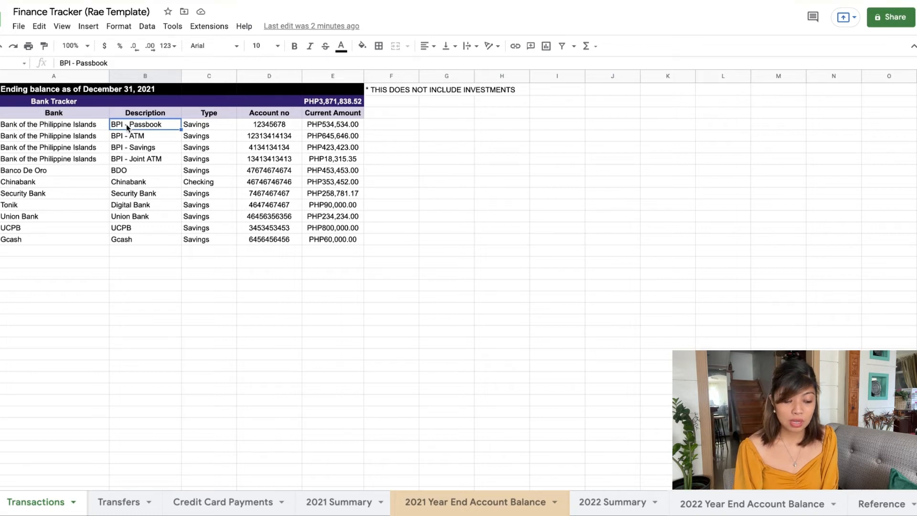
click(295, 127)
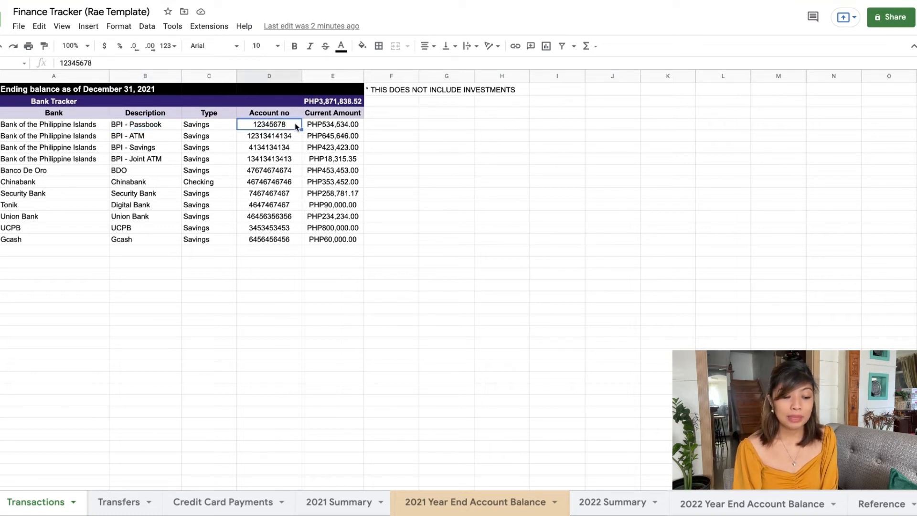
click(331, 128)
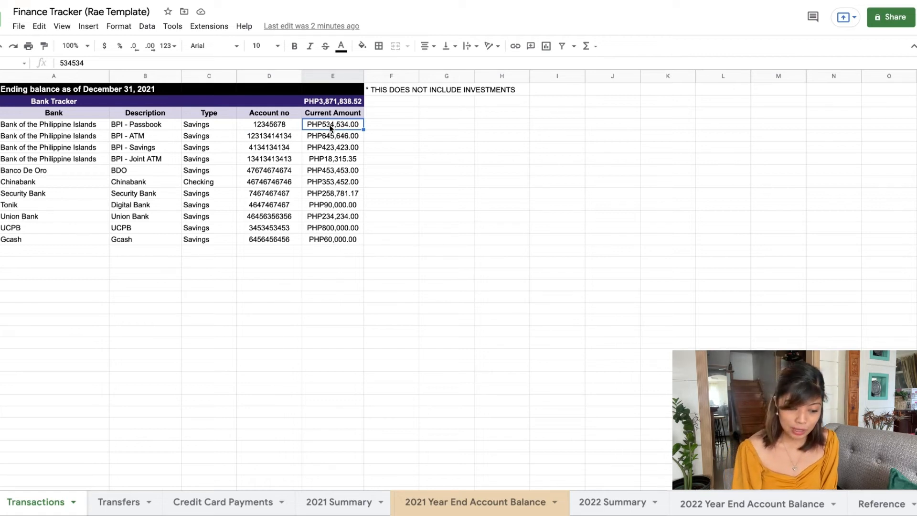
click(333, 75)
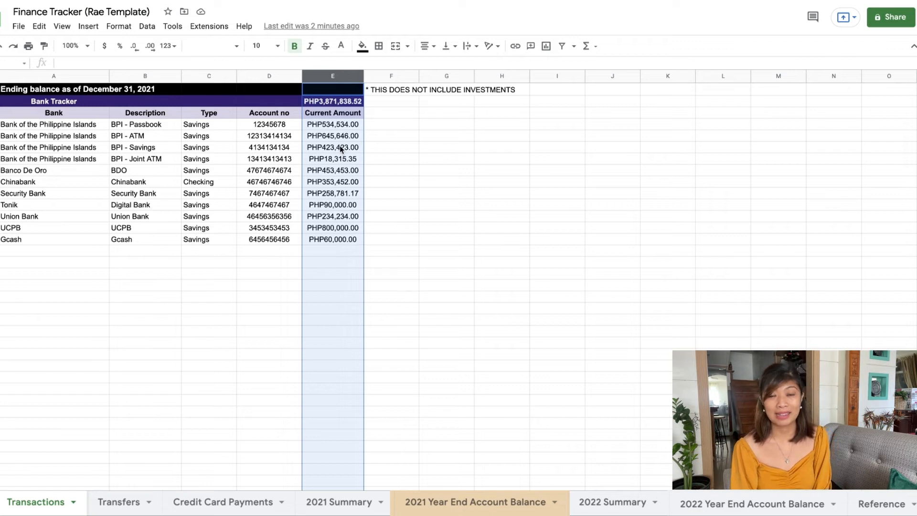
click(380, 147)
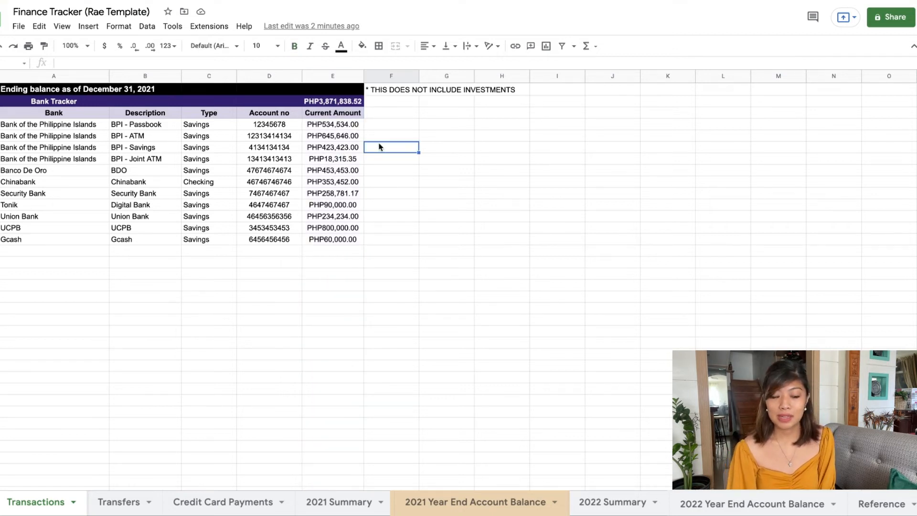
click(329, 75)
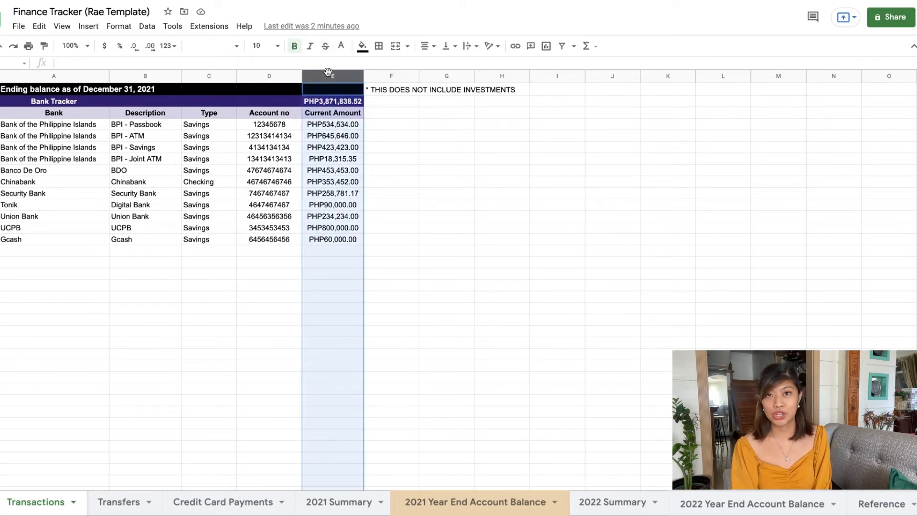
click(447, 124)
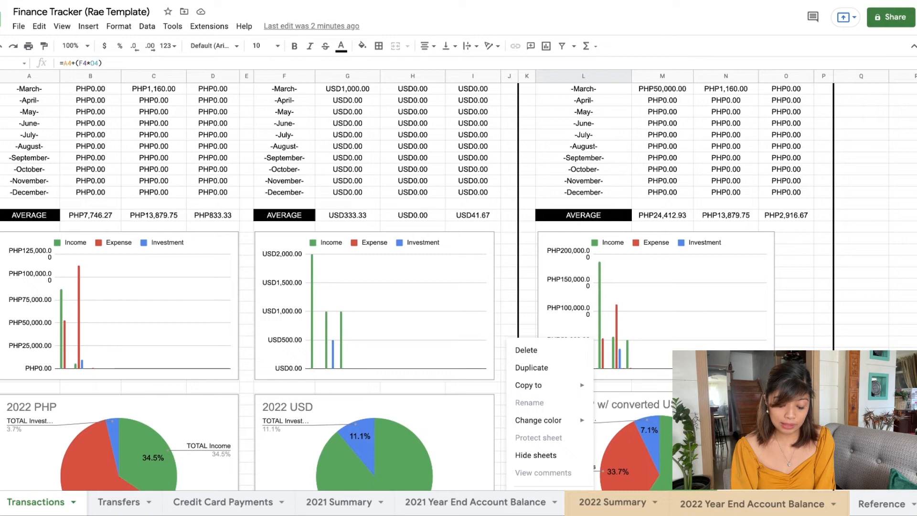
Duplicate the 2022 Summary and 2022 Year End Account Balance sheets, and set the copied balance heading to "Ending balance as of December 31, 2023"
click(579, 372)
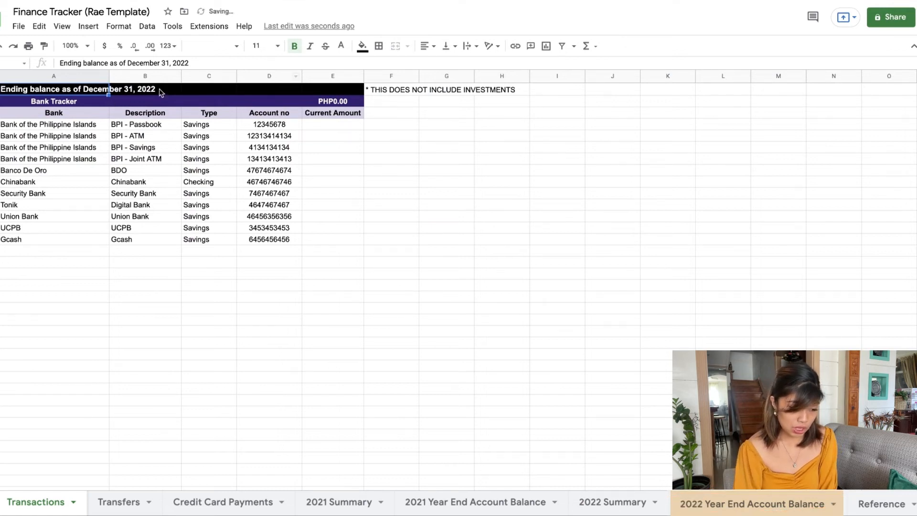
click(199, 63)
key(BackSpace)
text(3)
key(Return)
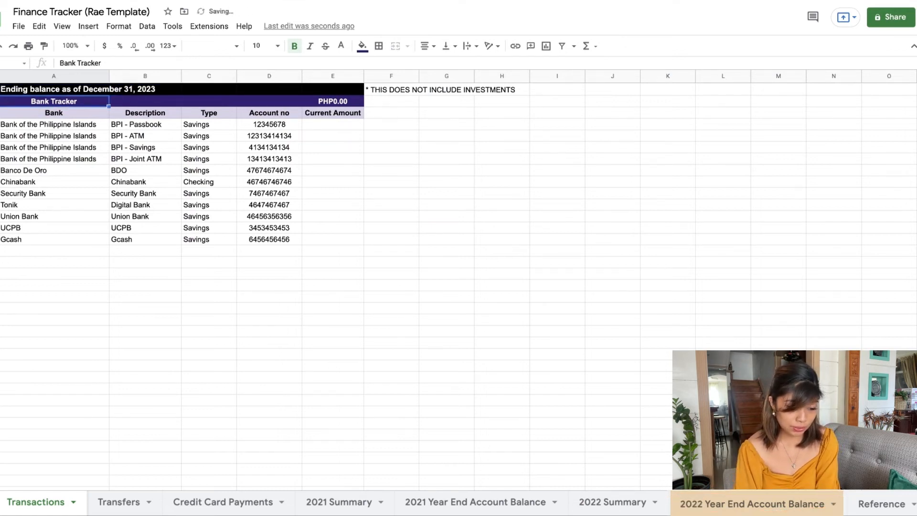
click(406, 356)
Set the January date in the copied summary's PHP section to 1/1/2023
click(613, 502)
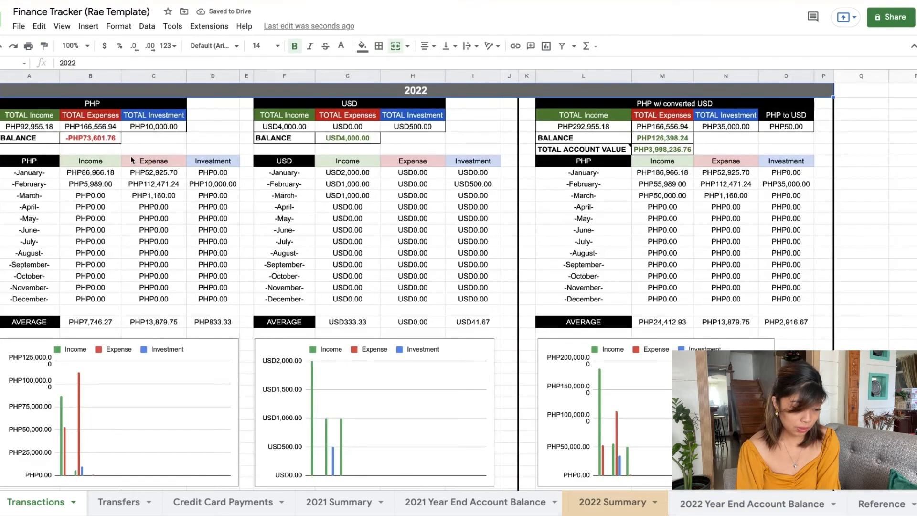
click(48, 175)
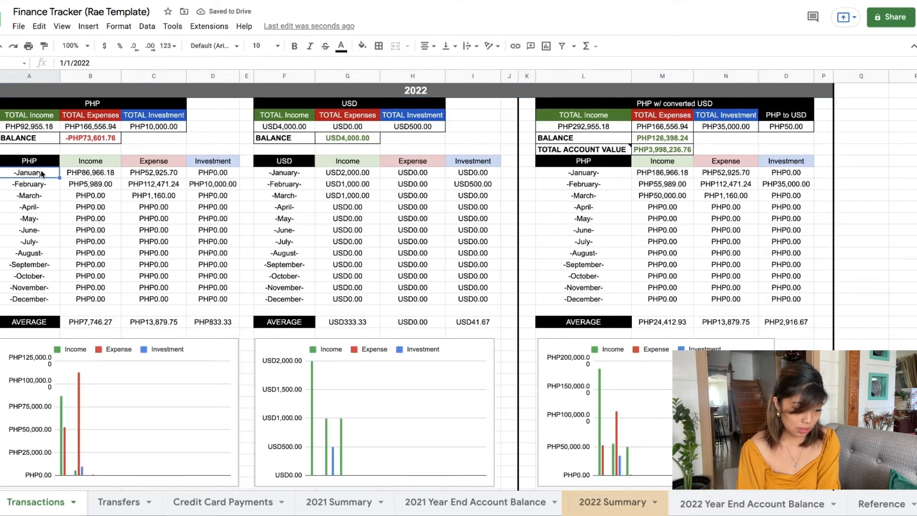
click(106, 59)
key(BackSpace)
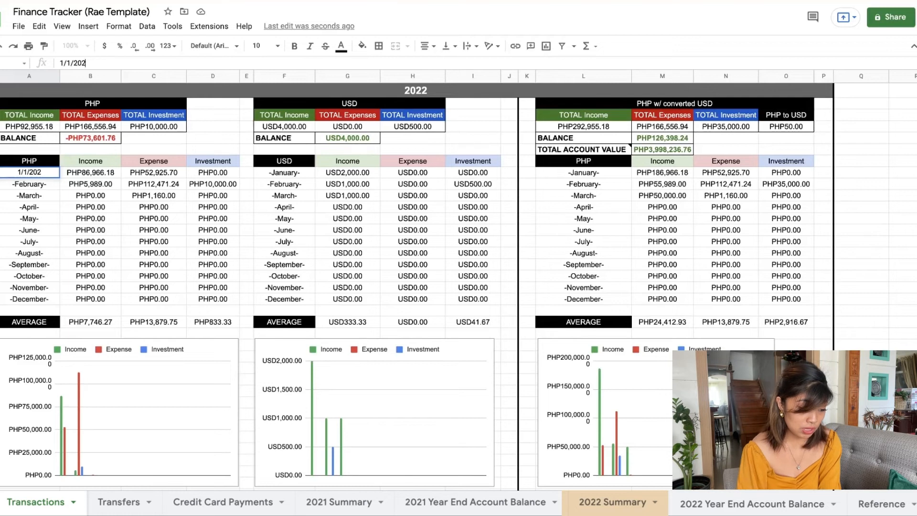
text(3)
key(Return)
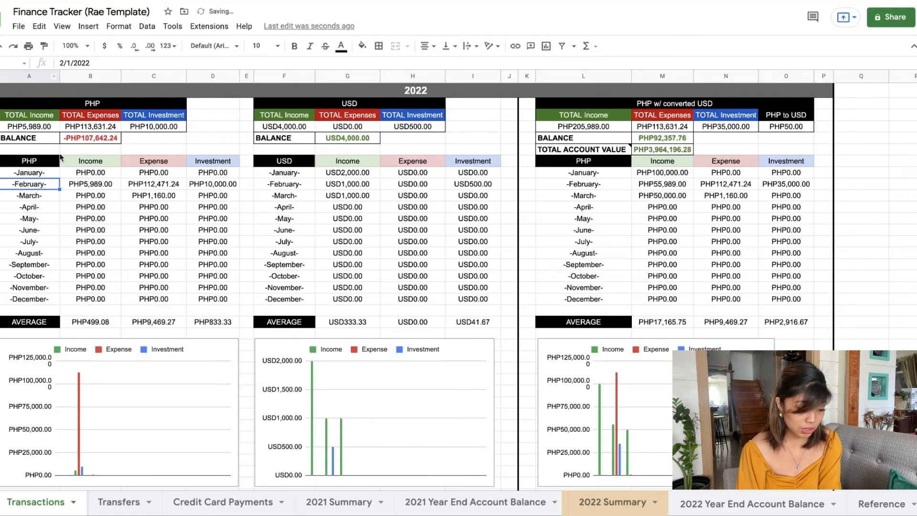
Set the PHP section's February date to 2/1/2023 and its March date to 3/1/2023
click(100, 62)
key(BackSpace)
text(3)
key(Return)
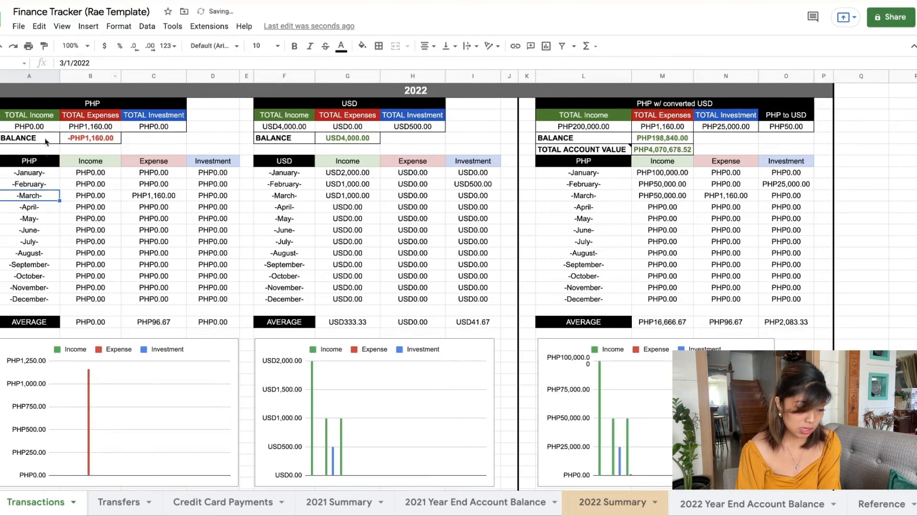
click(99, 63)
text(3/1/2022)
key(Return)
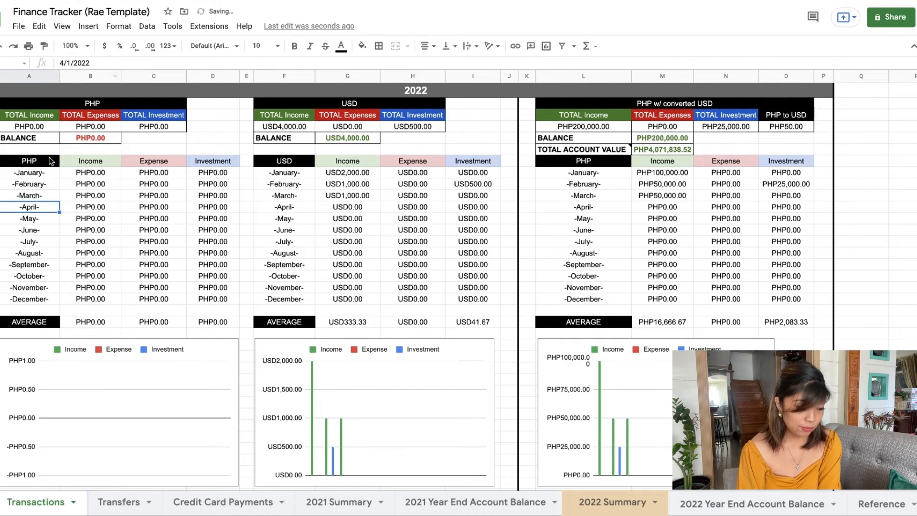
Set the PHP section's April date to 4/1/2023 and its June date to 6/1/2023
click(98, 64)
key(BackSpace)
text(3)
key(Return)
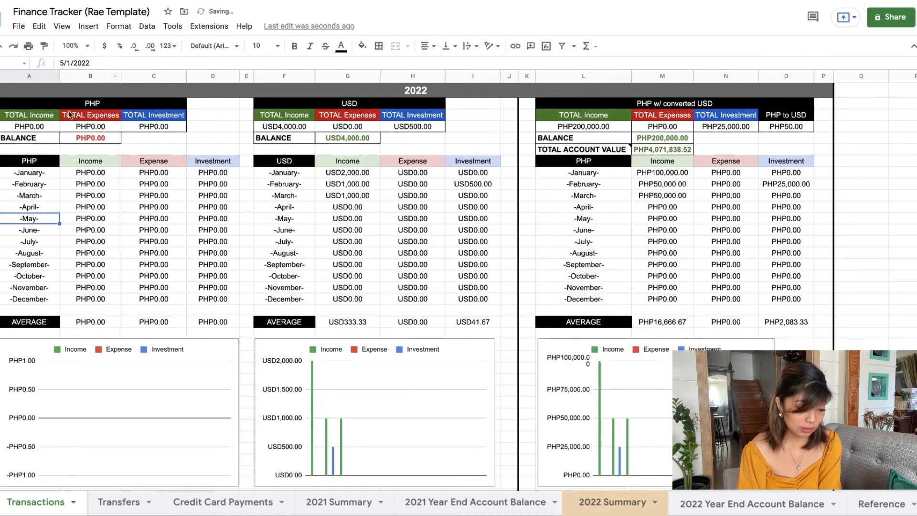
click(38, 232)
click(109, 64)
key(BackSpace)
text(3)
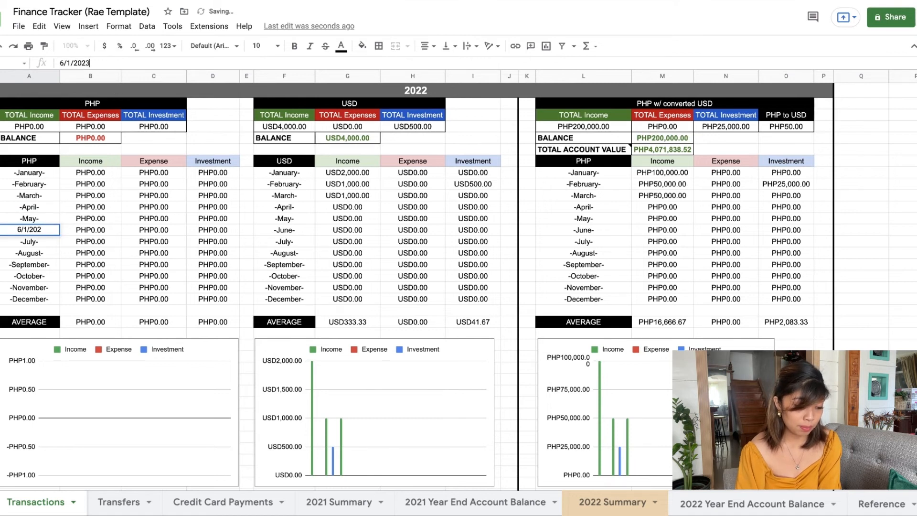
key(Return)
Check the year in the PHP section's month dates from October up to January, and select the USD months January to December
click(29, 265)
click(29, 277)
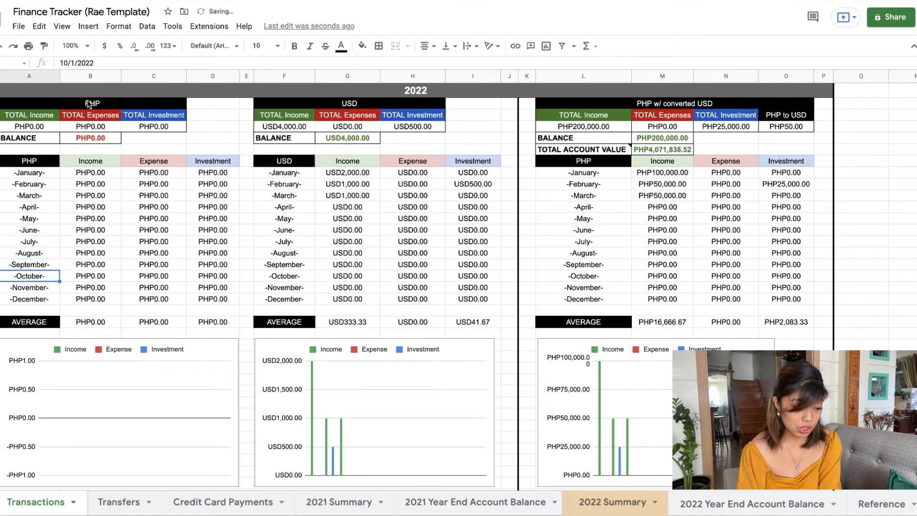
key(Up)
key(Up)
key(Up)
key(Up)
key(Up)
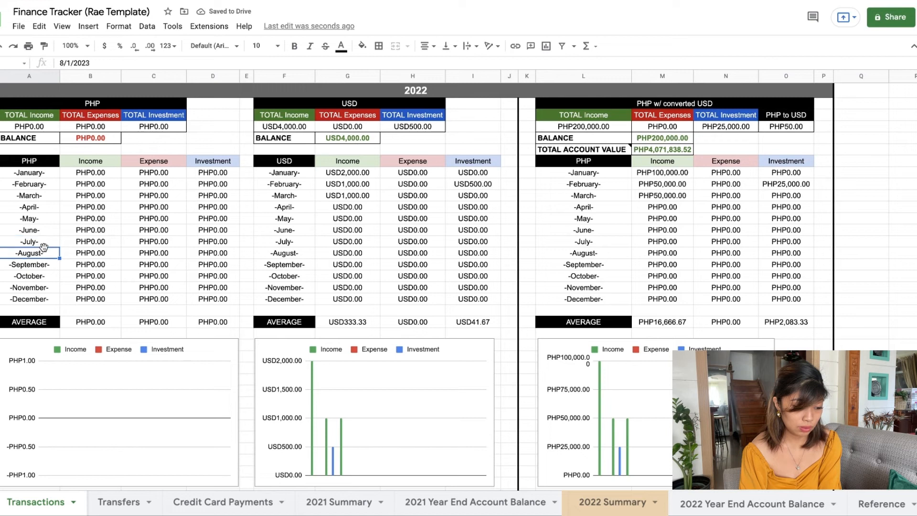
key(Down)
key(Down)
key(Up)
key(Up)
key(Up)
key(Up)
key(Up)
key(Up)
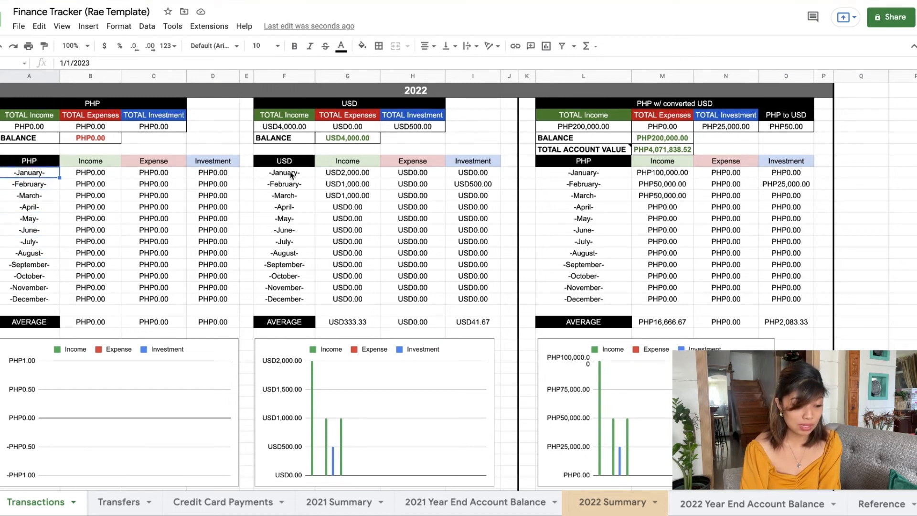
drag(287, 173, 293, 299)
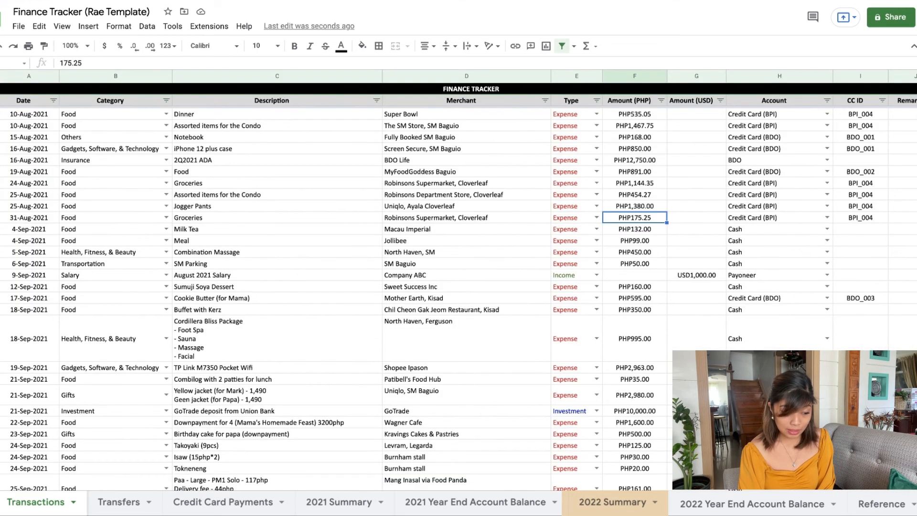
Examine the transaction dates in the Transactions sheet from August 2021 through February 2022
click(99, 175)
click(53, 164)
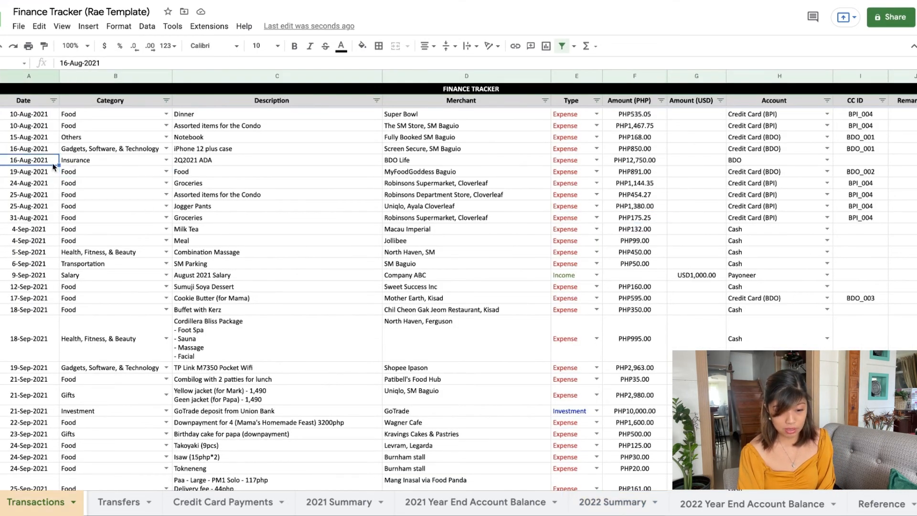
scroll(52, 164, up, 3)
scroll(52, 164, down, 18)
scroll(54, 167, down, 15)
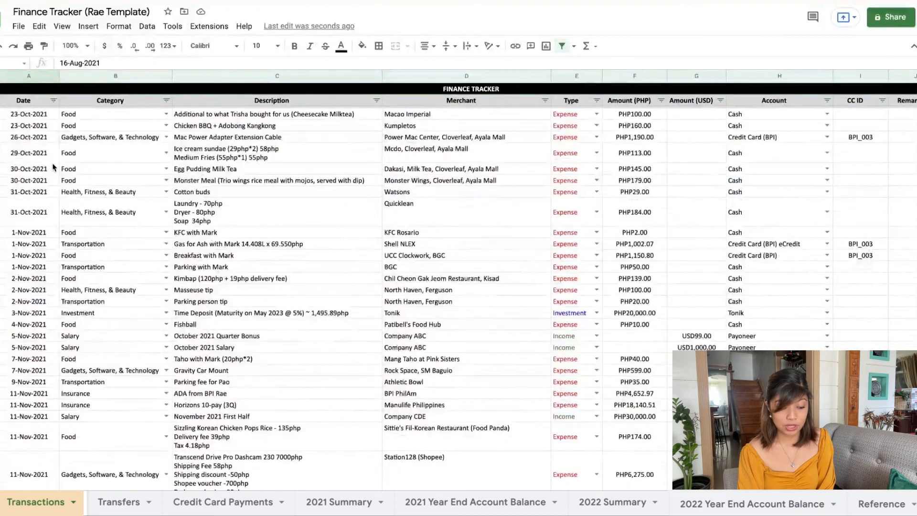
scroll(54, 167, down, 5)
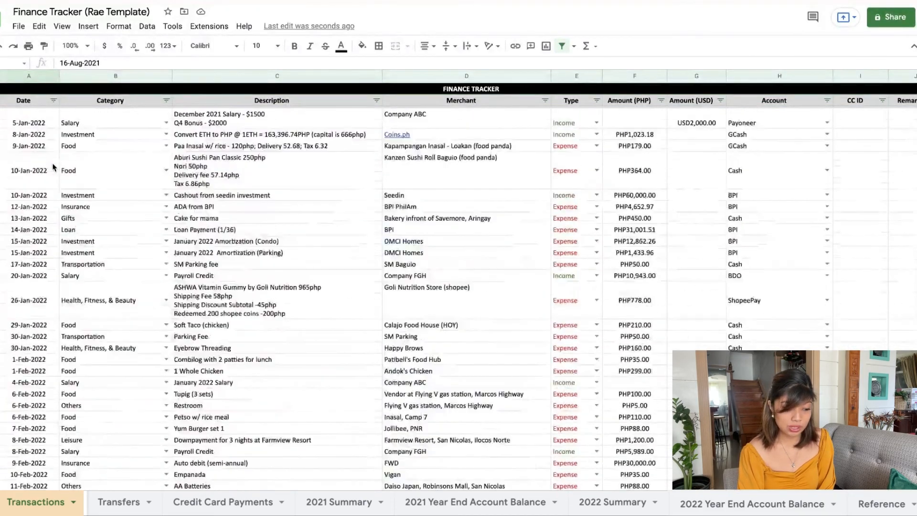
scroll(29, 158, up, 10)
click(25, 154)
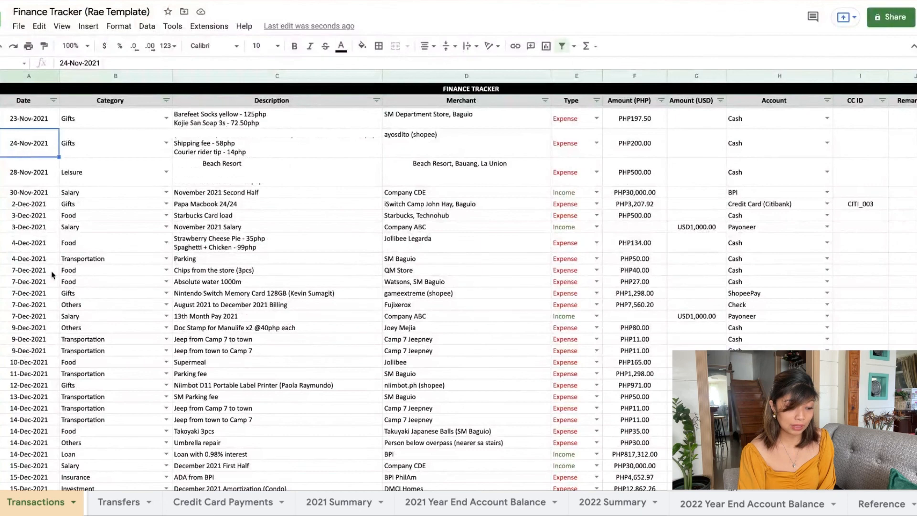
scroll(31, 196, down, 15)
click(38, 234)
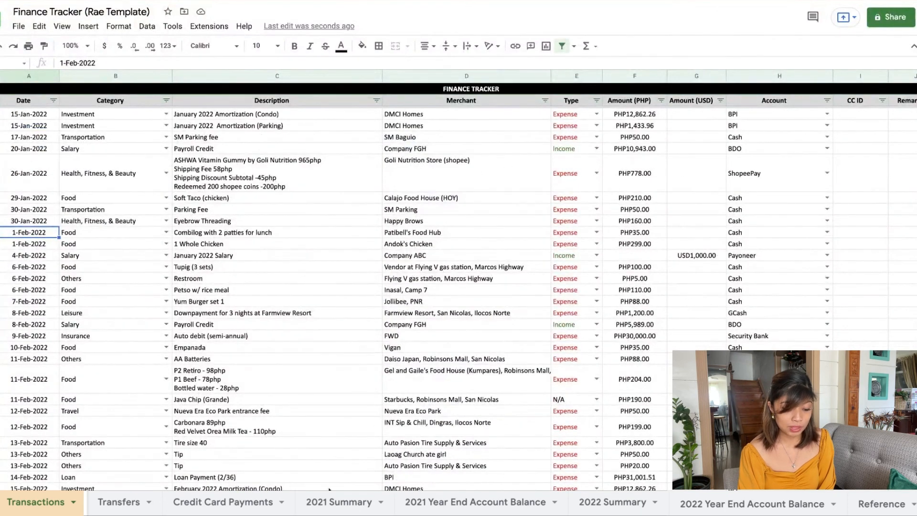
Compare the January date in the 2021 Summary with the April date in the 2022 Summary
click(339, 502)
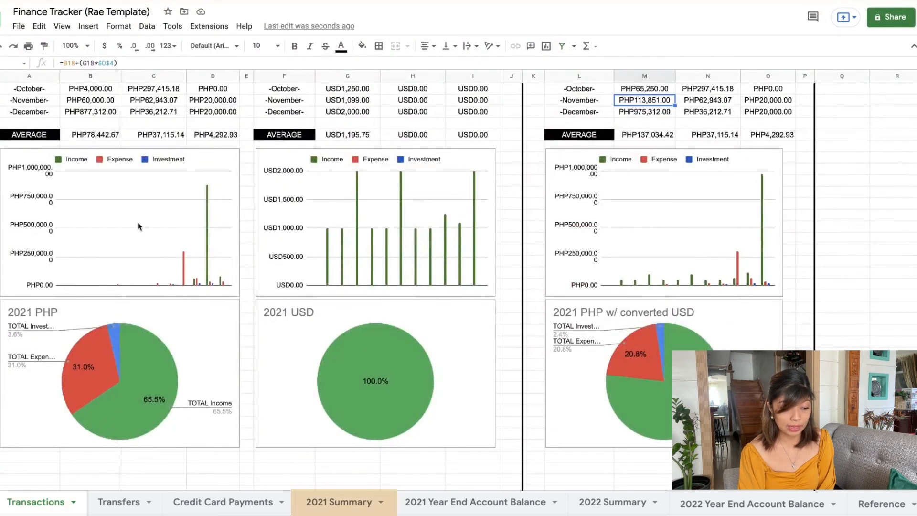
scroll(90, 153, up, 3)
click(48, 104)
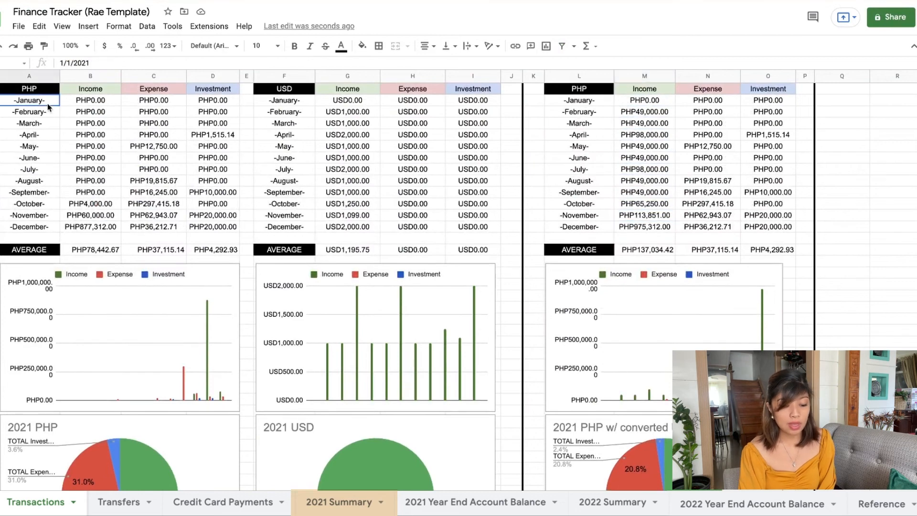
click(613, 501)
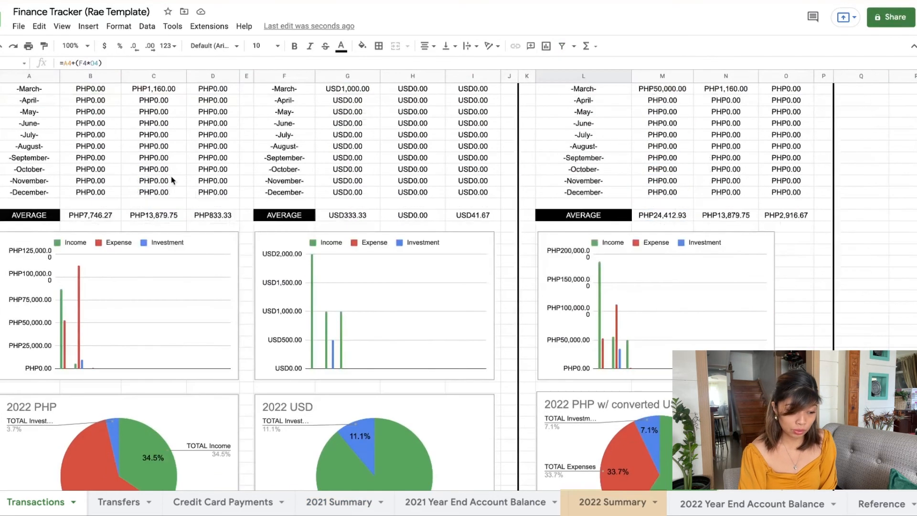
click(30, 101)
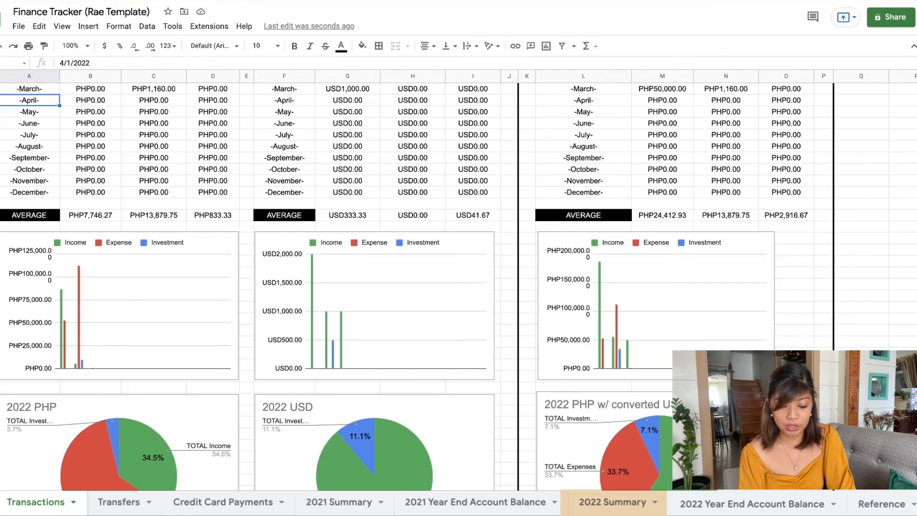
Hide the 2021 Summary and 2021 Year End Account Balance sheets, and open the copied balance sheet for December 31, 2023
click(475, 502)
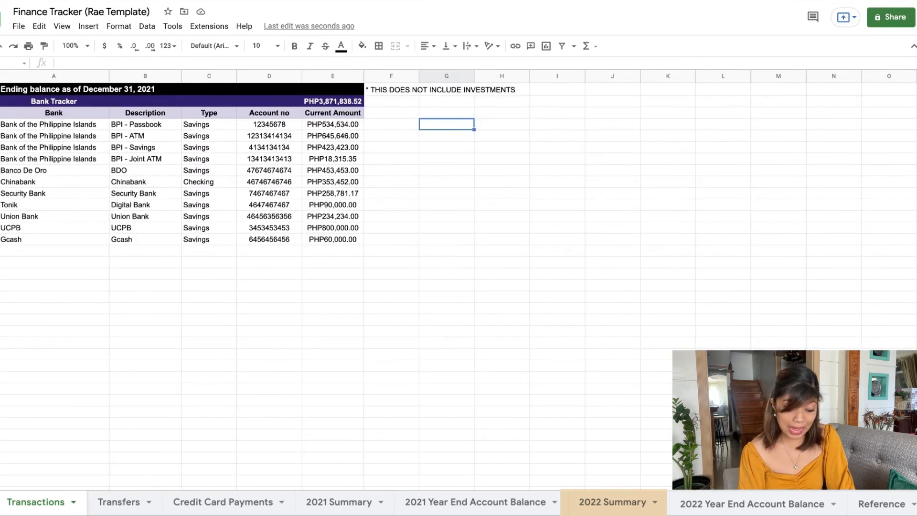
right_click(335, 502)
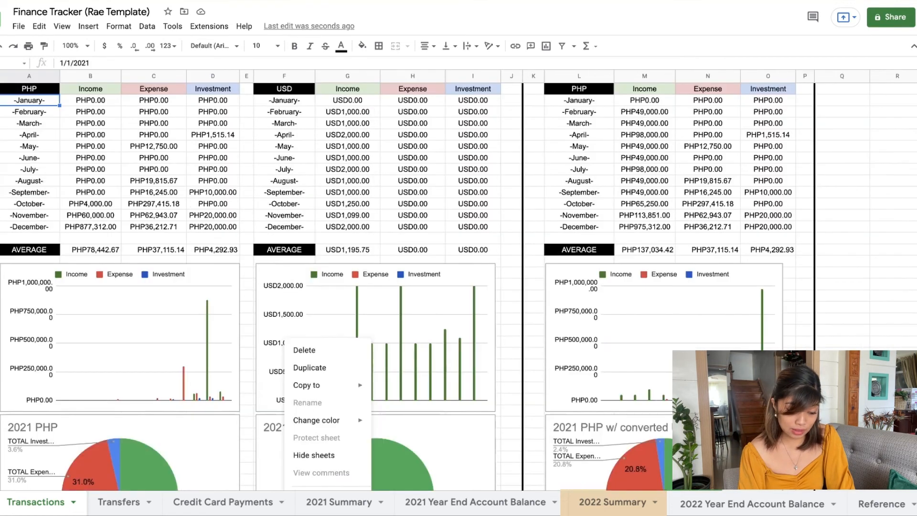
click(317, 455)
click(613, 502)
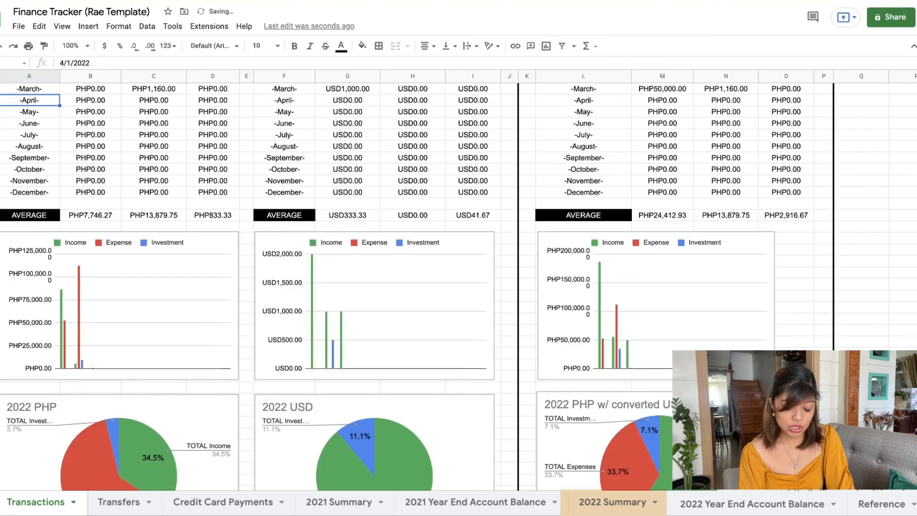
click(752, 504)
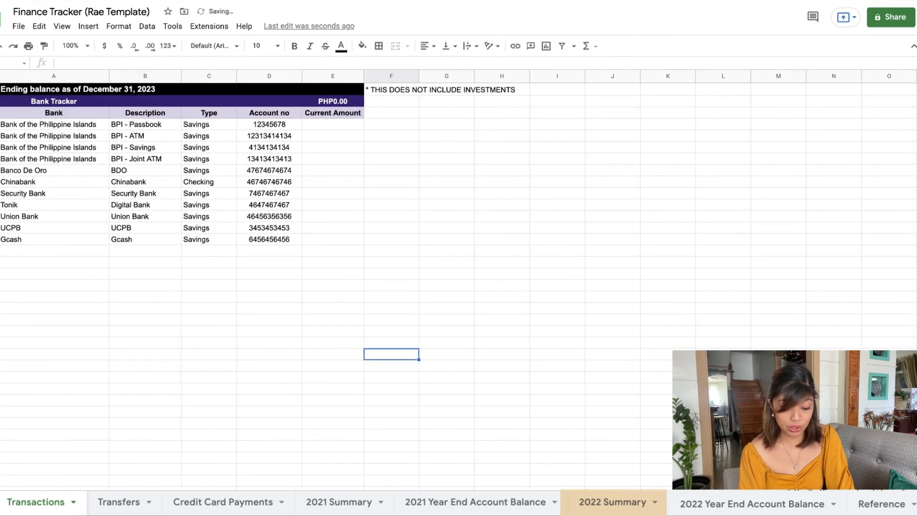